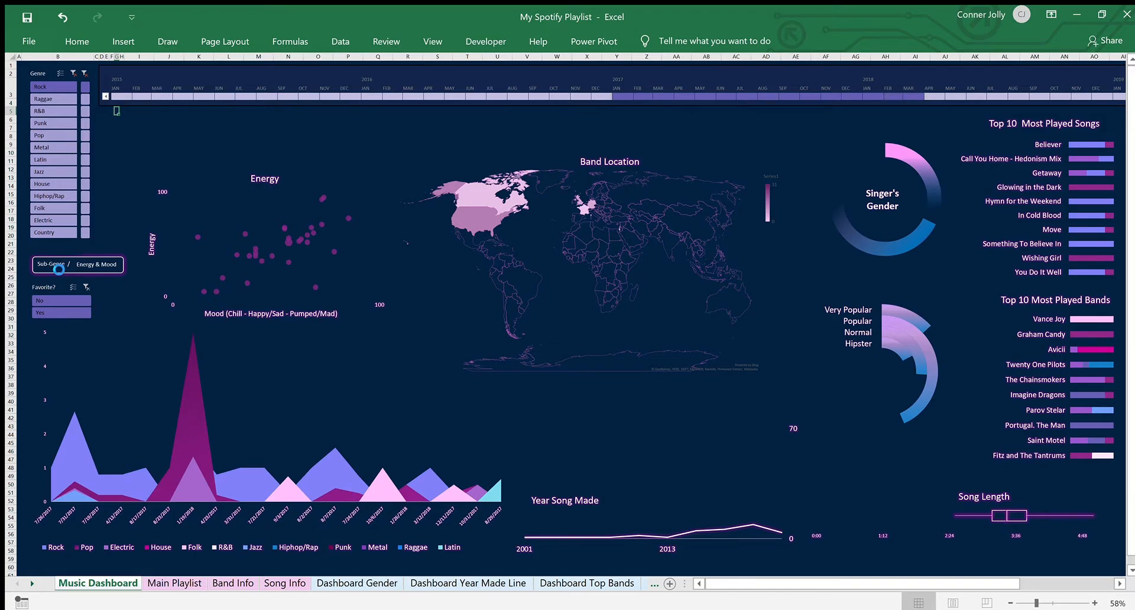
Toggle the music dashboard's chart from Energy & Mood to Sub-Genre
left_click(59, 266)
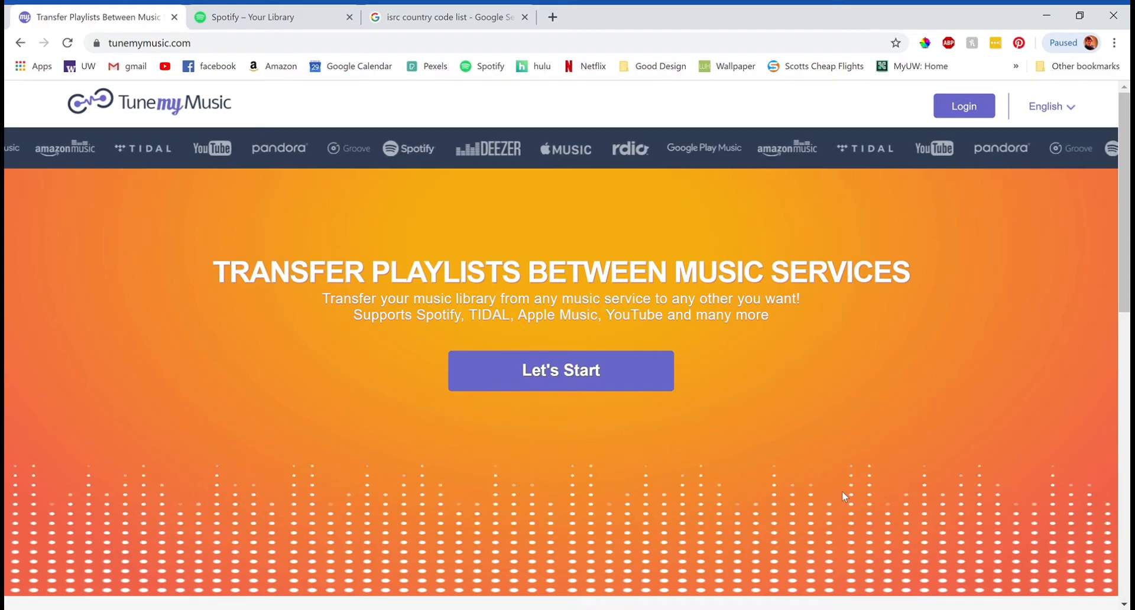
left_click(628, 387)
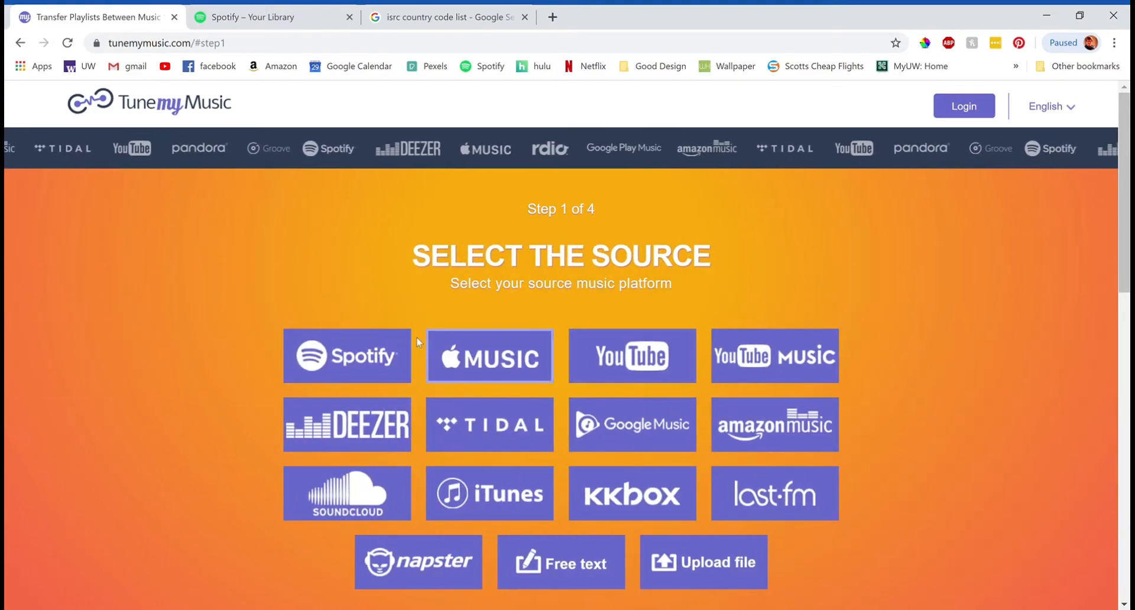
left_click(390, 353)
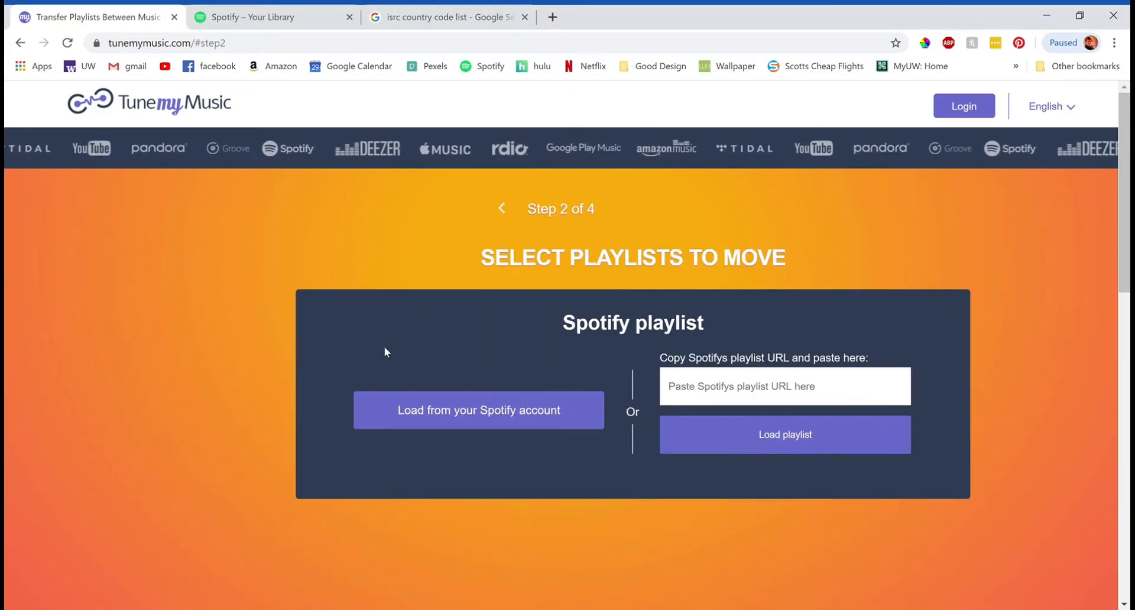
left_click(248, 12)
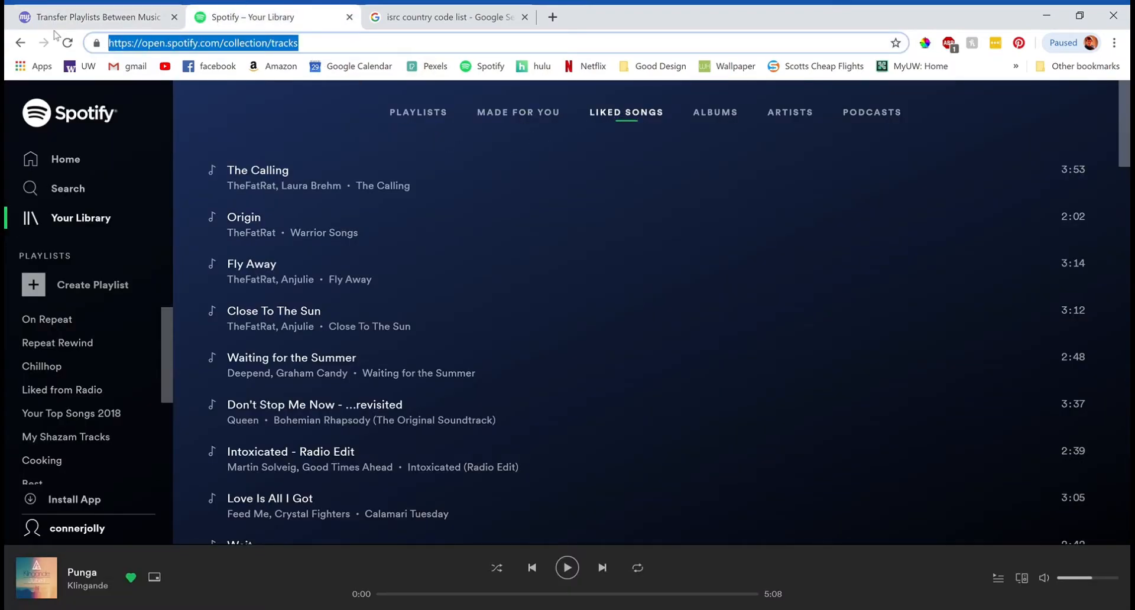
left_click(69, 10)
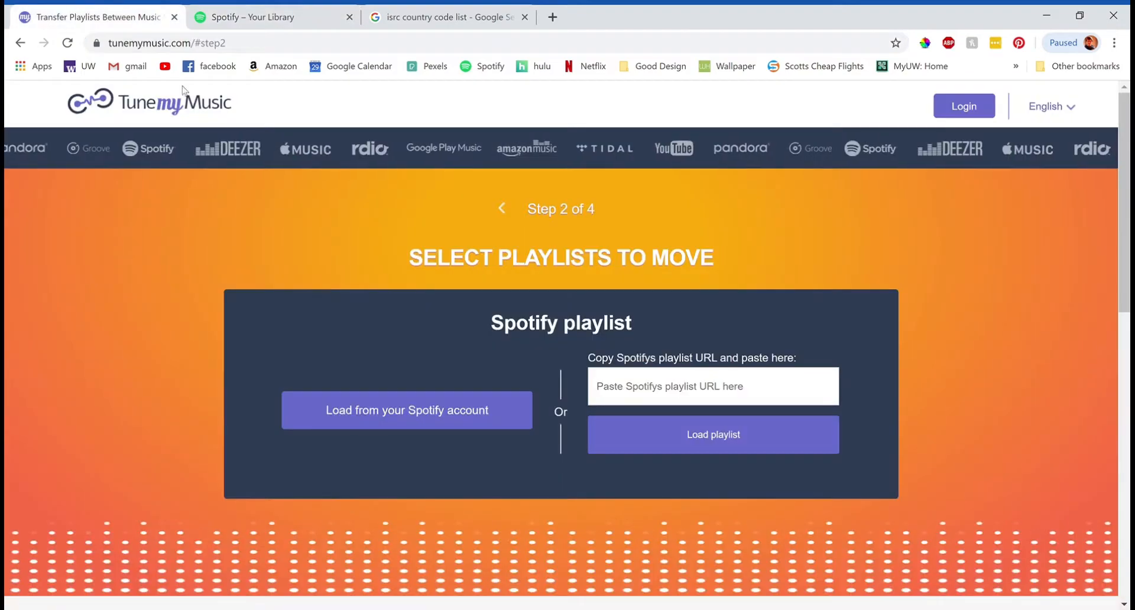
left_click(664, 404)
type("https://open.spotify.com/collection/tracks")
left_click(684, 435)
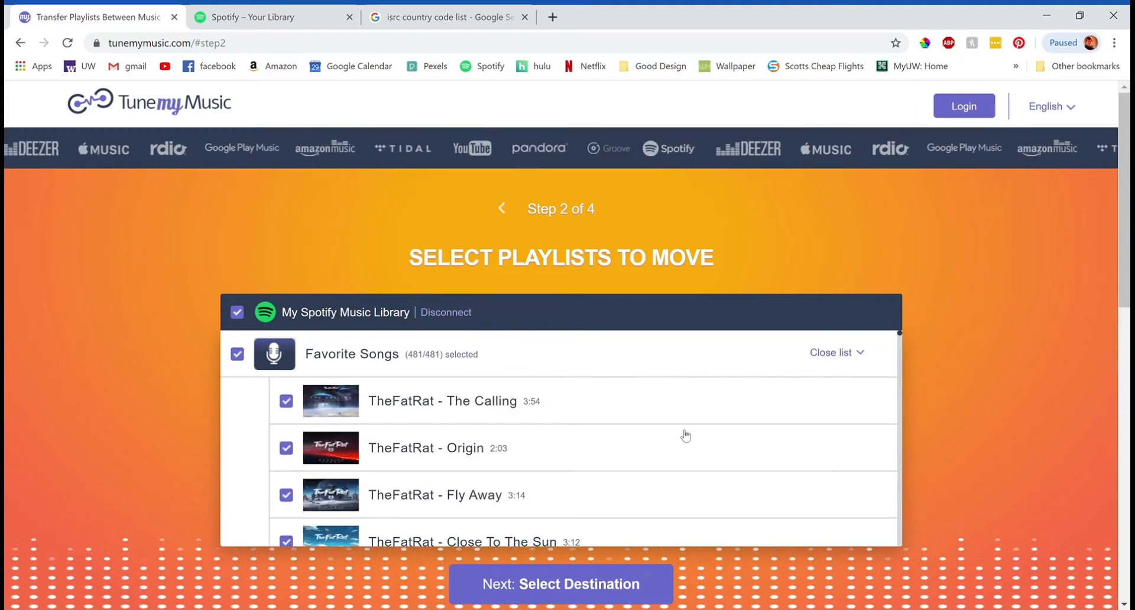
Set the transfer destination to a CSV file export and start moving the Favorite Songs playlist
left_click(590, 581)
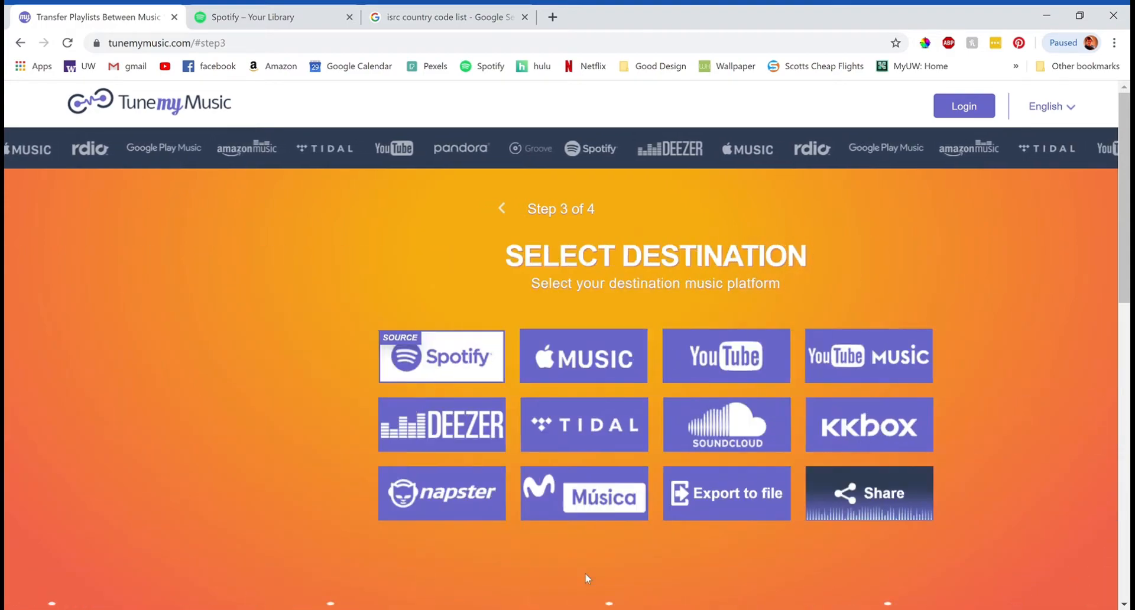
left_click(658, 503)
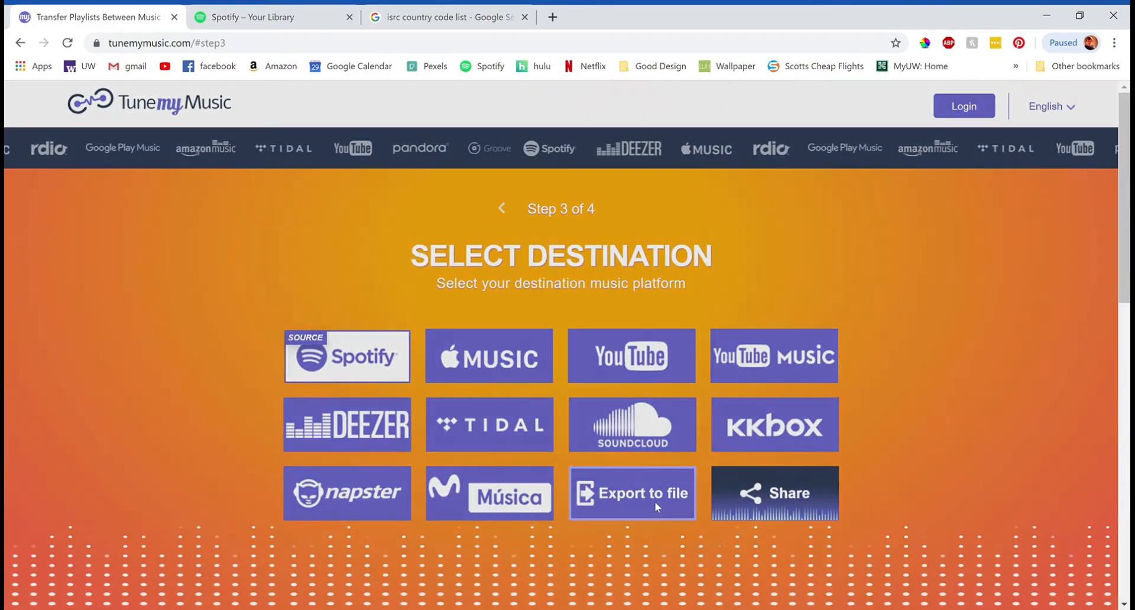
left_click(587, 316)
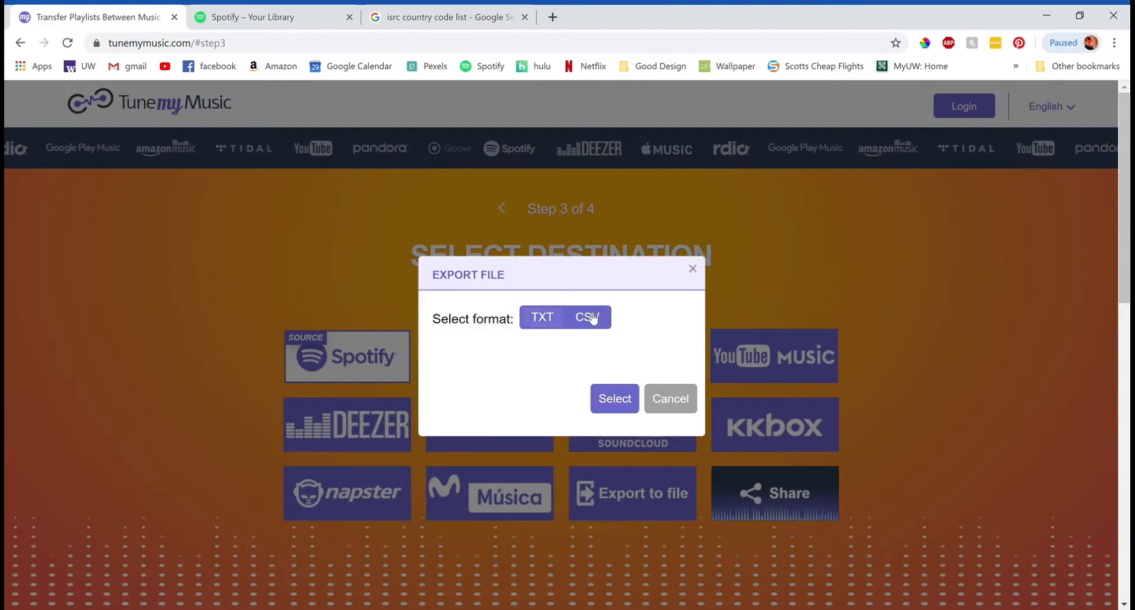
left_click(626, 402)
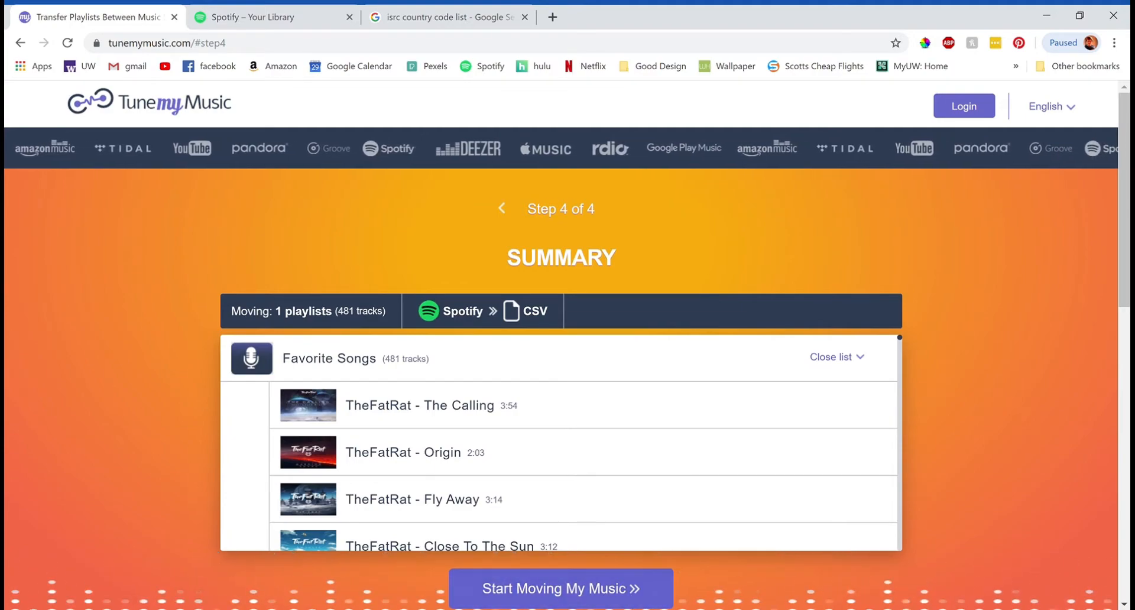
left_click(657, 609)
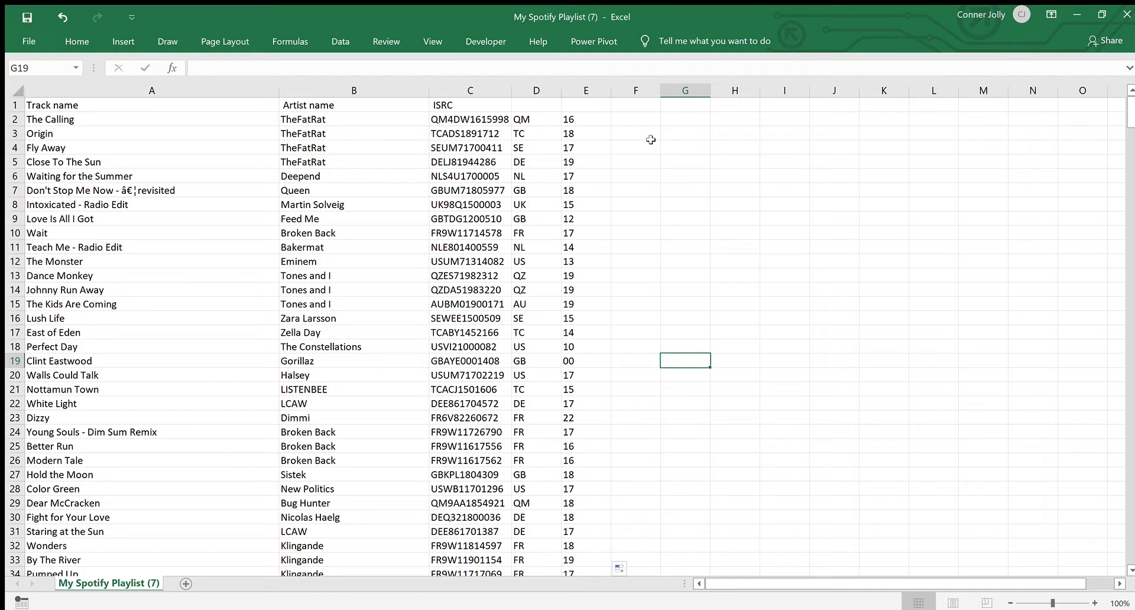
In the exported playlist workbook in Excel, inspect the formulas in D2 and E2 that extract parts of the ISRC code
left_click(537, 120)
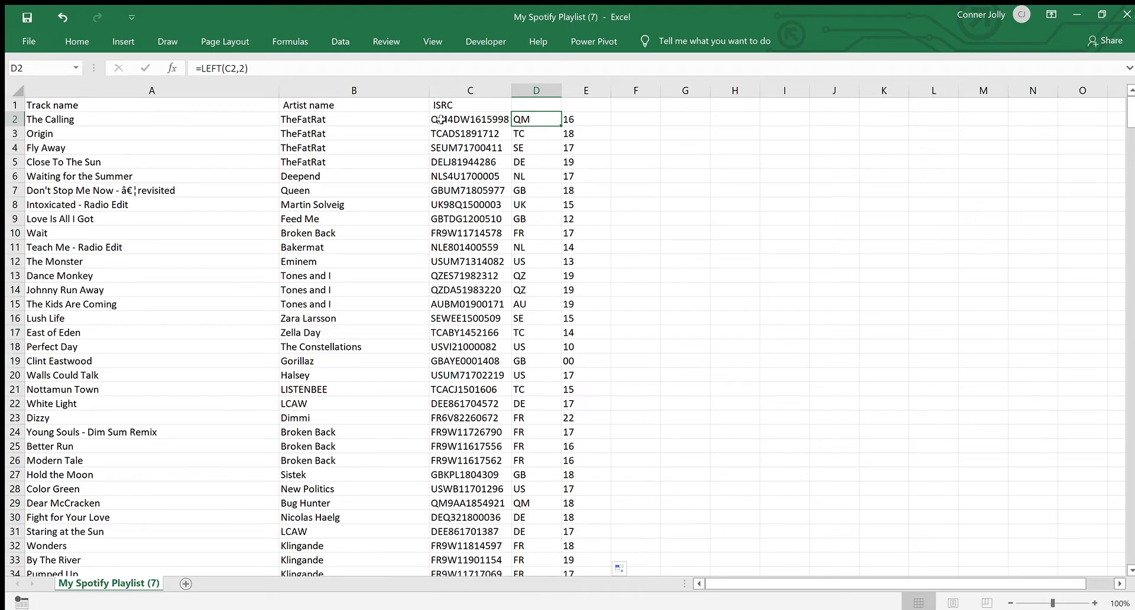
left_click(582, 118)
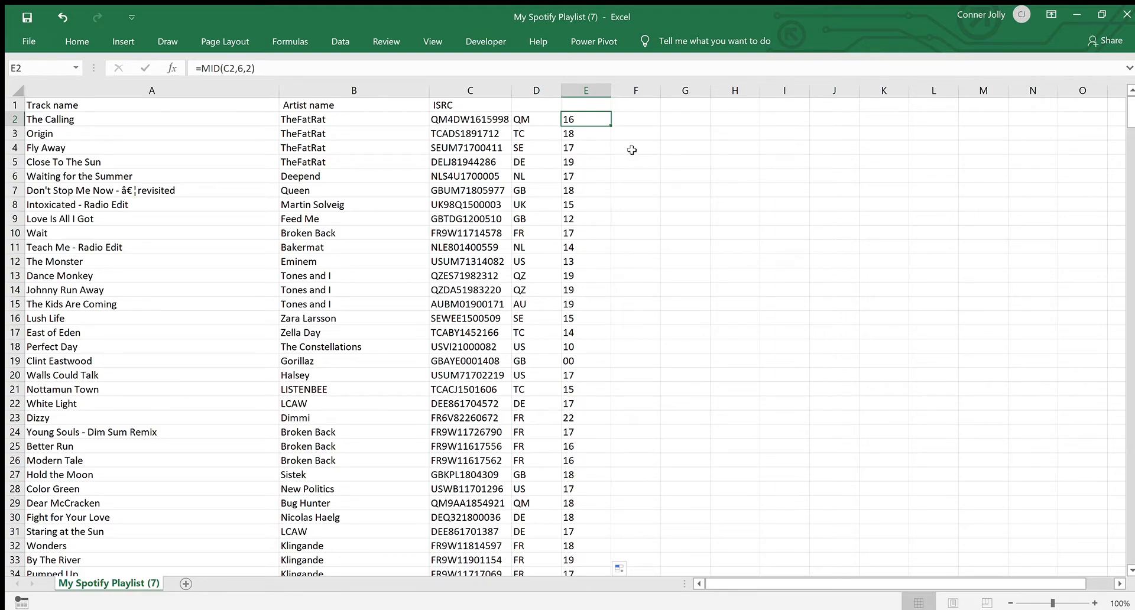
Switch to the browser and view the wikipedia-iso-country-codes.csv list on GitHub from the ISRC country code search results
key("alt+Tab")
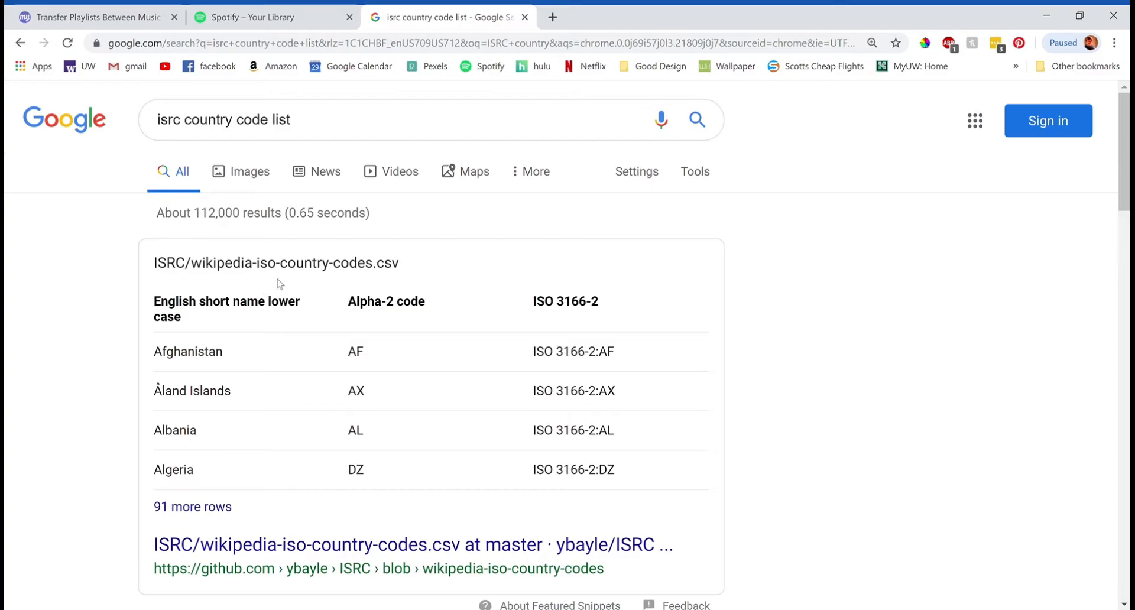
scroll(280, 283, "down", 1)
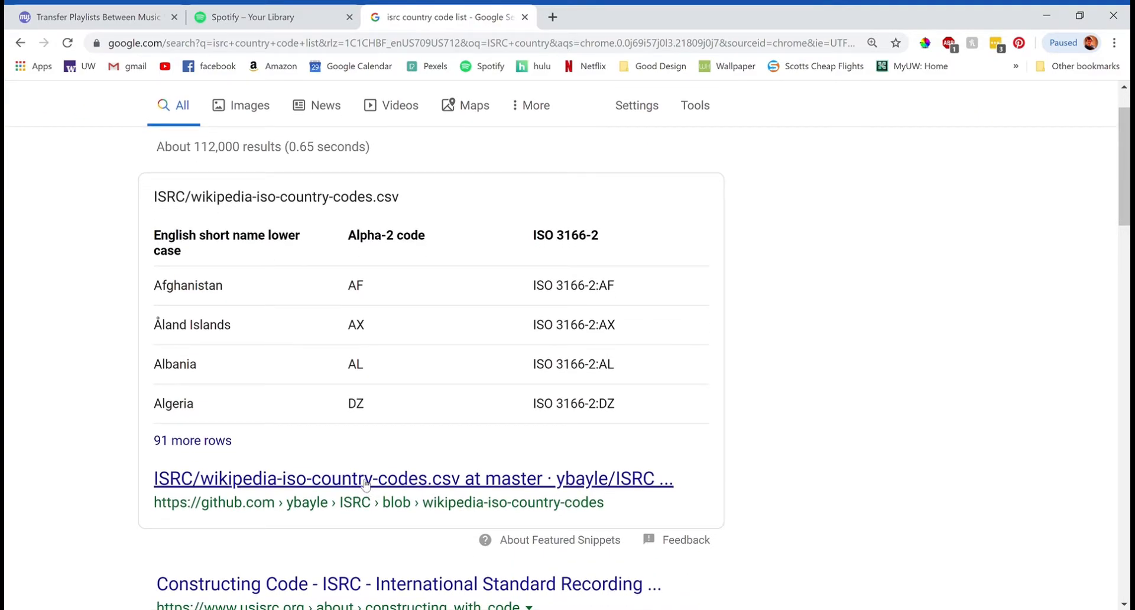
left_click(367, 485)
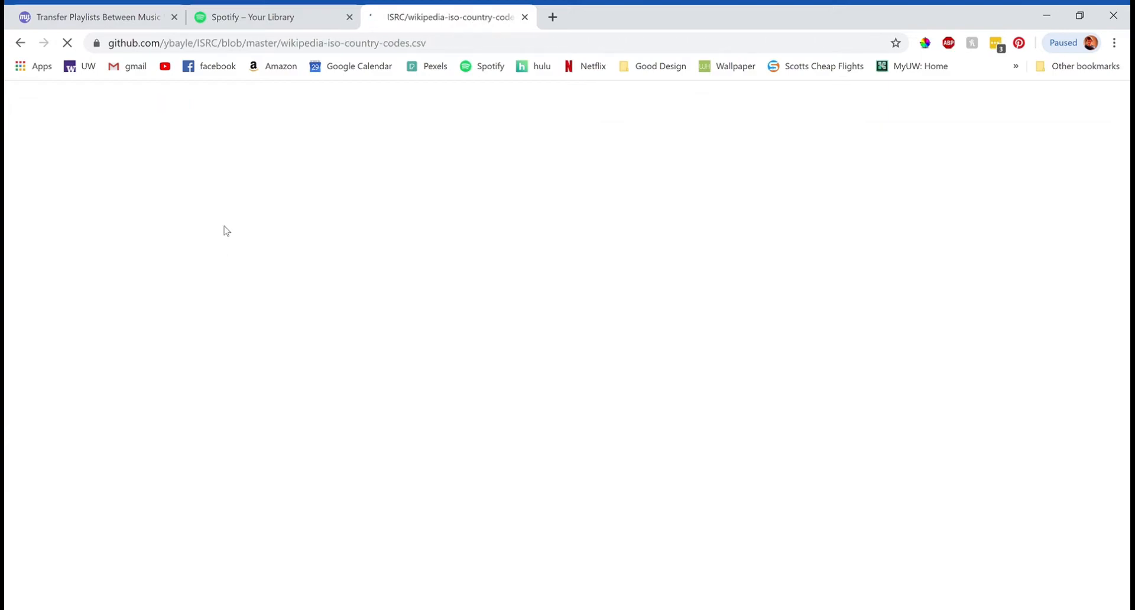
scroll(224, 231, "down", 4)
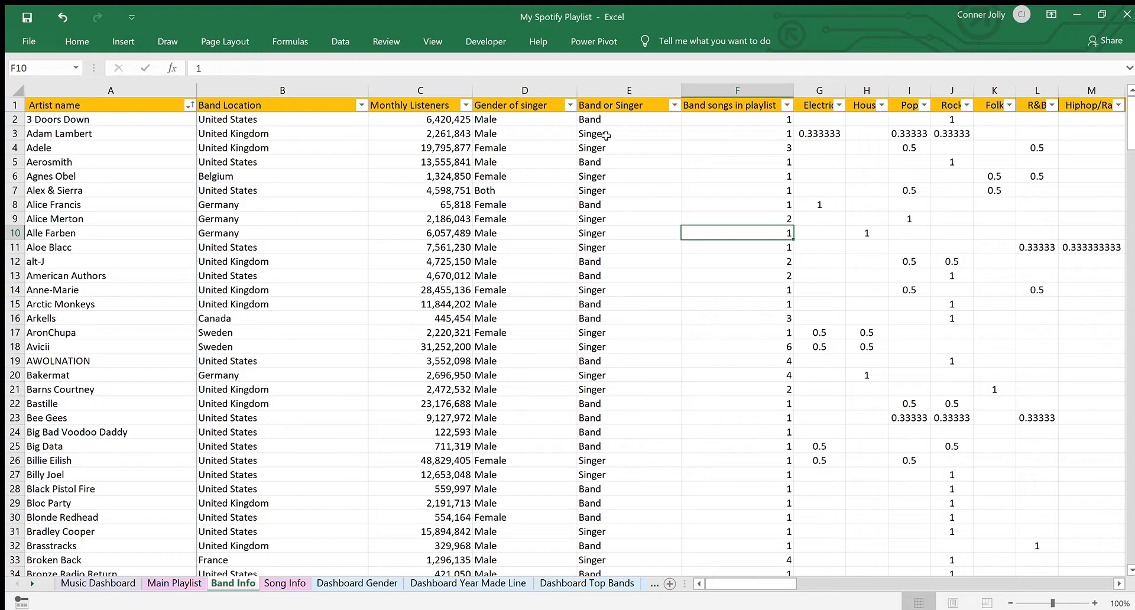
In the My Spotify Playlist workbook in Excel, examine the genre and sub-genre weightings per artist on the Band Info sheet
scroll(606, 135, "right", 5)
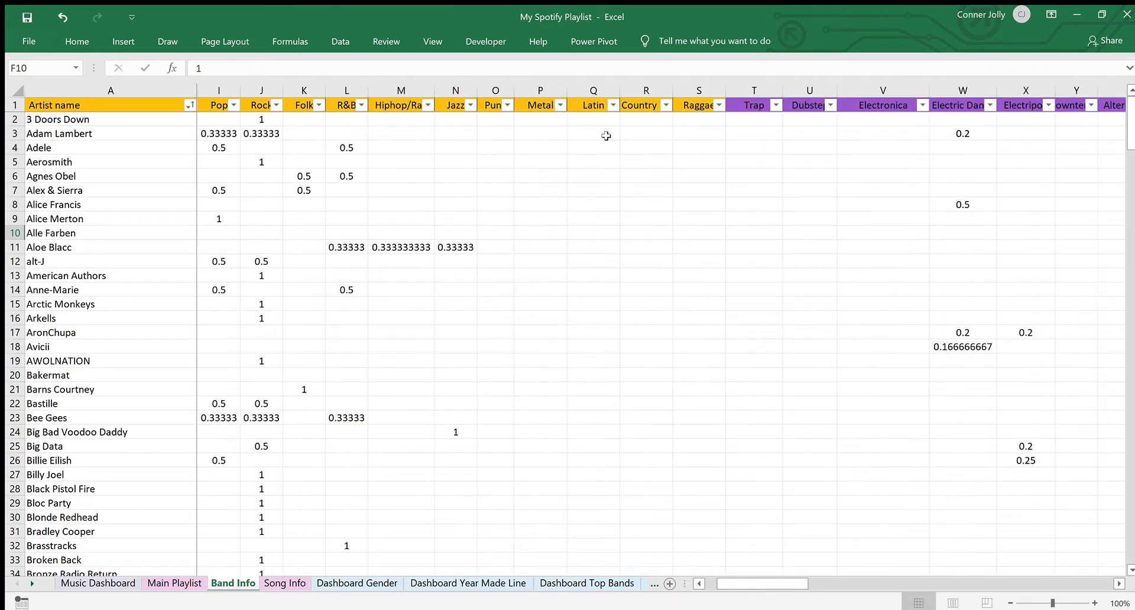
scroll(606, 136, "right", 5)
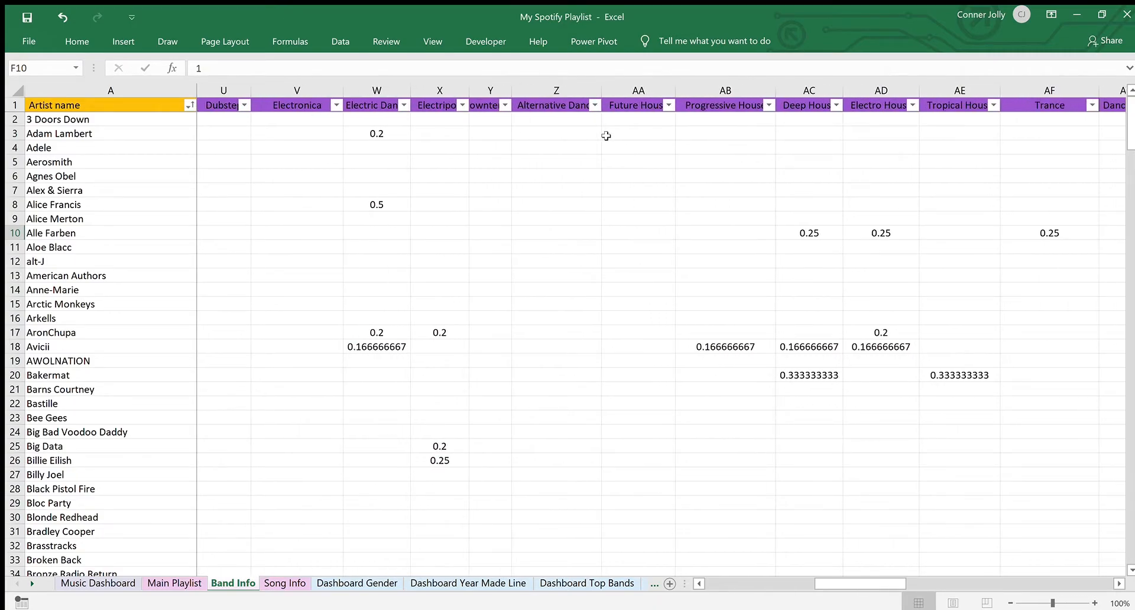
scroll(606, 135, "right", 3)
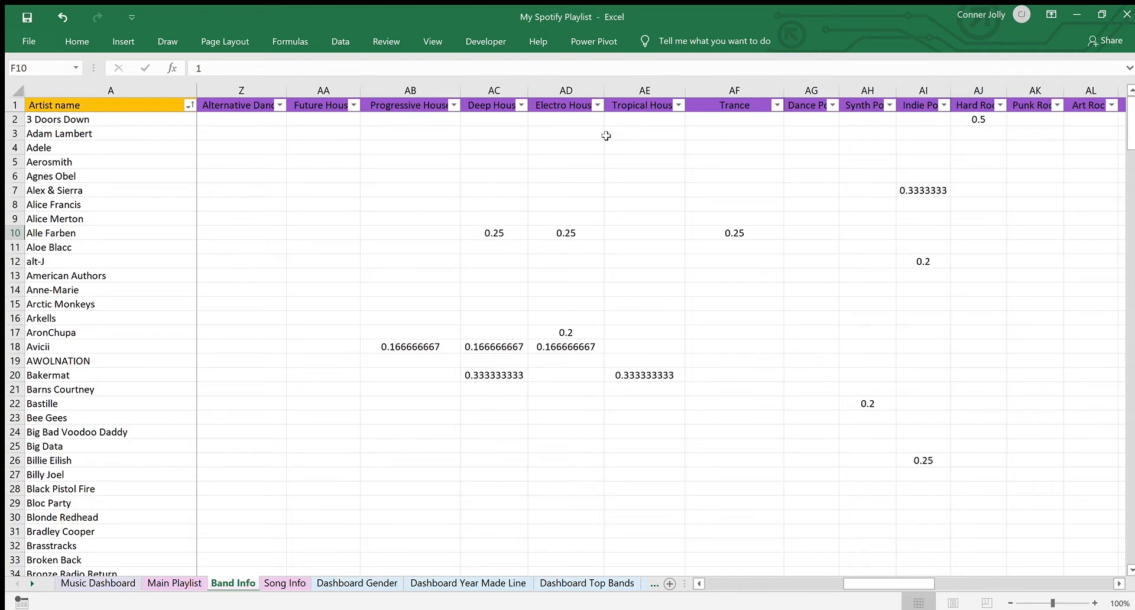
scroll(605, 136, "right", 1)
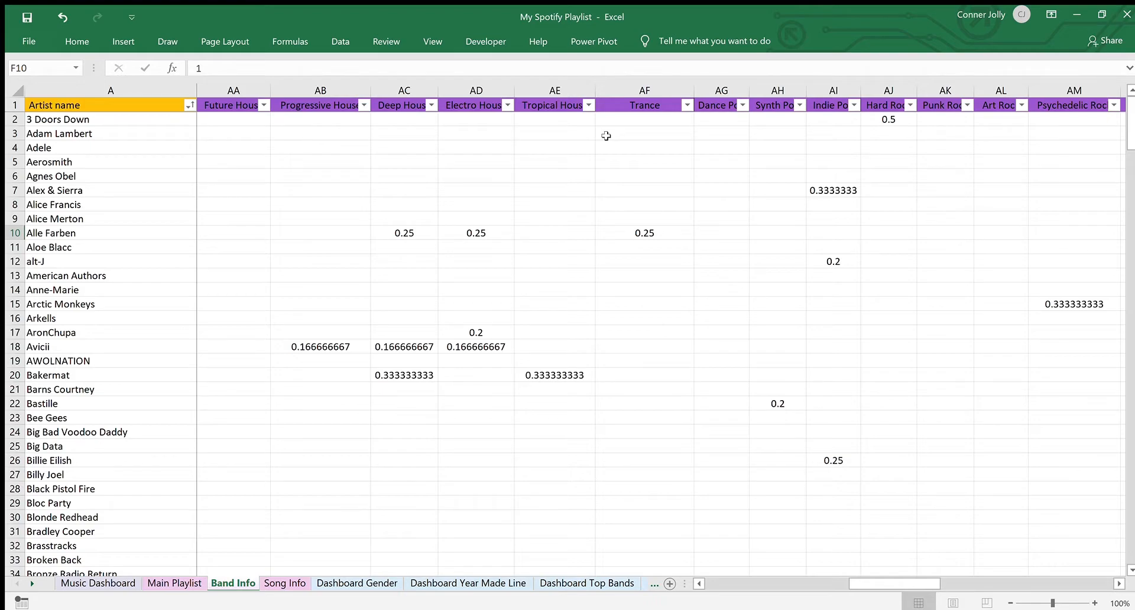
left_click(112, 583)
scroll(529, 252, "left", 6)
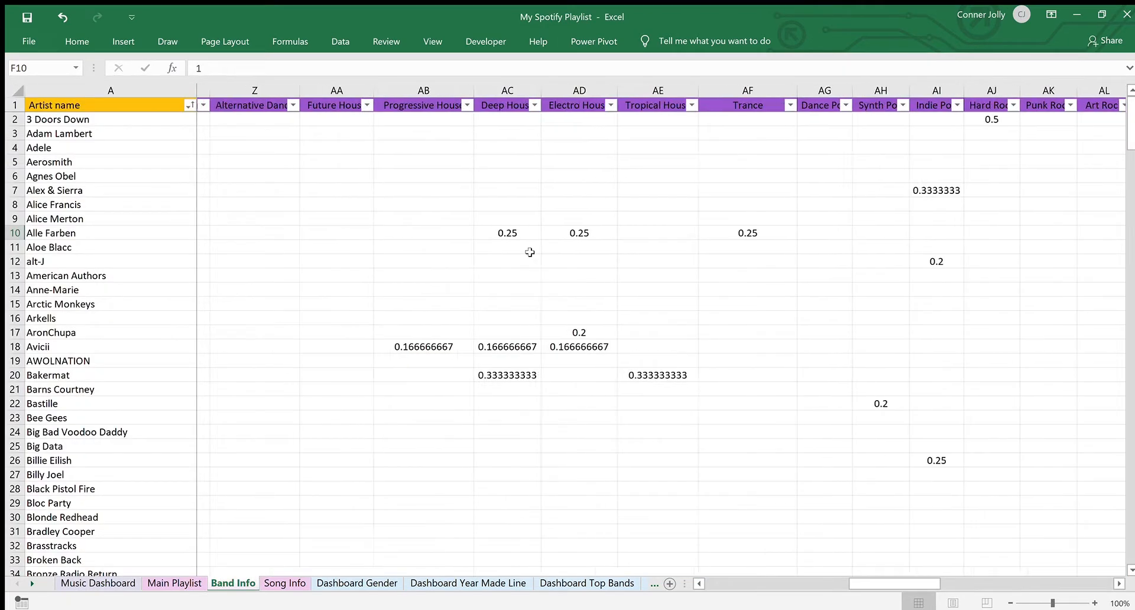
scroll(530, 253, "left", 5)
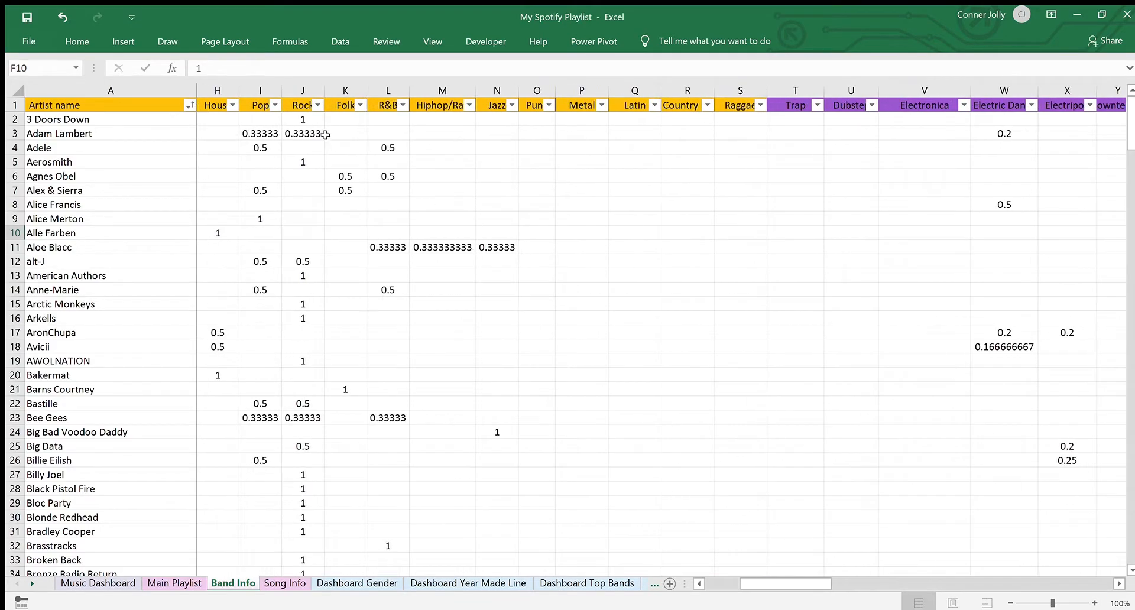
left_click(314, 119)
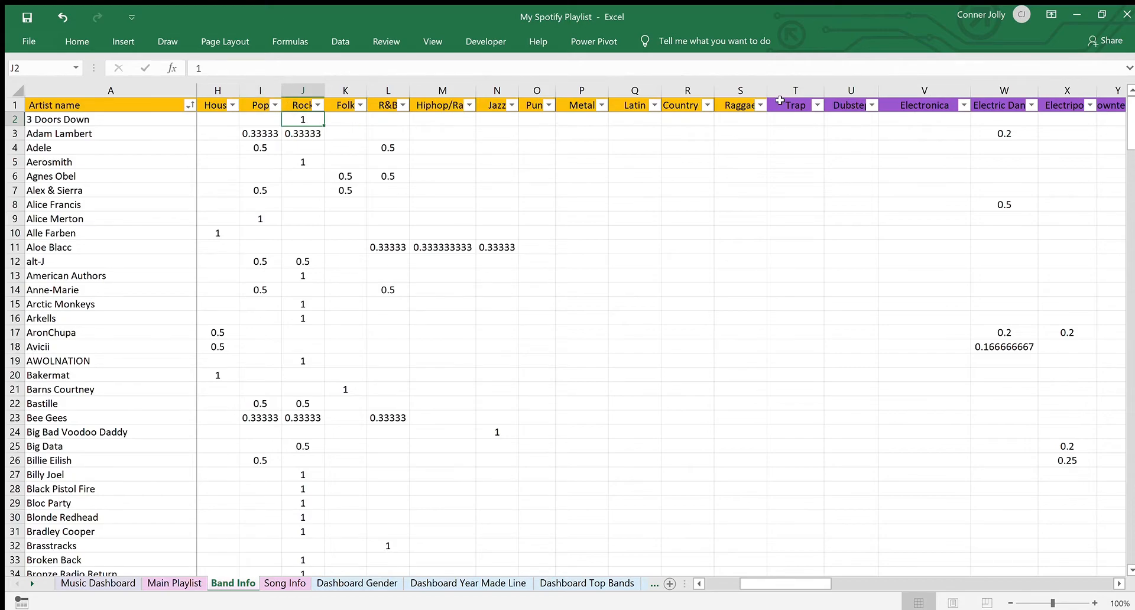
scroll(780, 99, "right", 5)
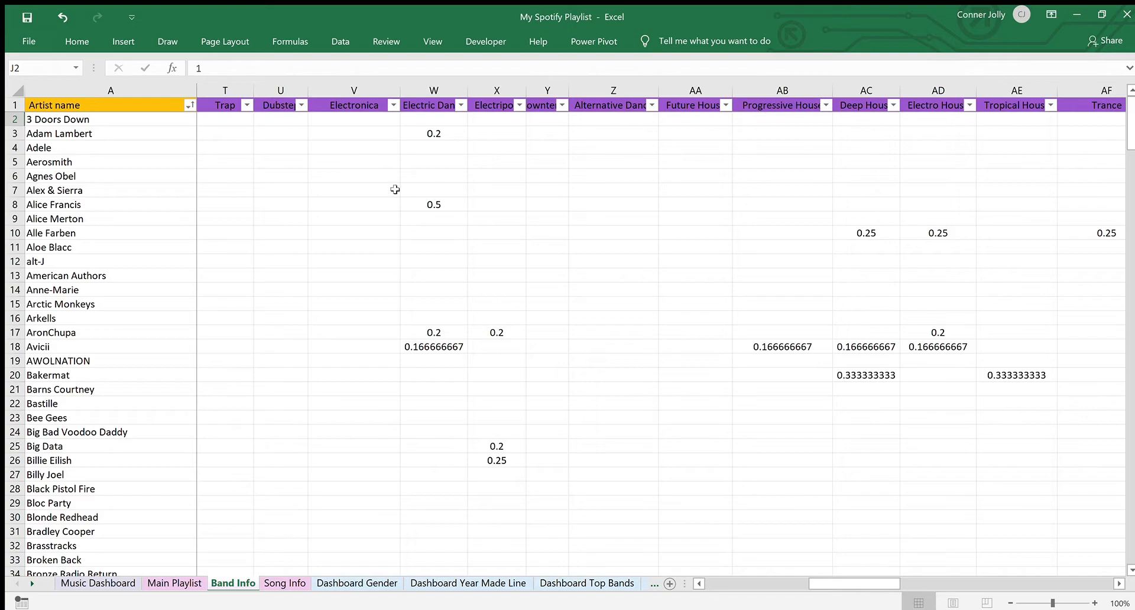
scroll(395, 189, "left", 5)
scroll(395, 189, "left", 3)
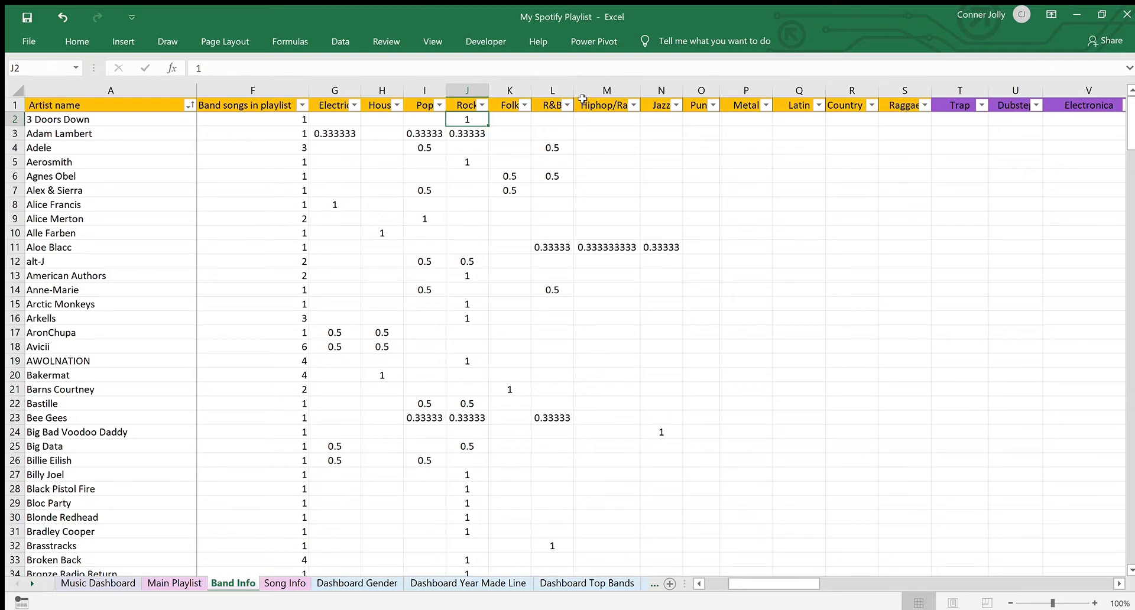
Examine the mood, energy, length, popularity, date-added and genre columns on the Song Info sheet
left_click(278, 583)
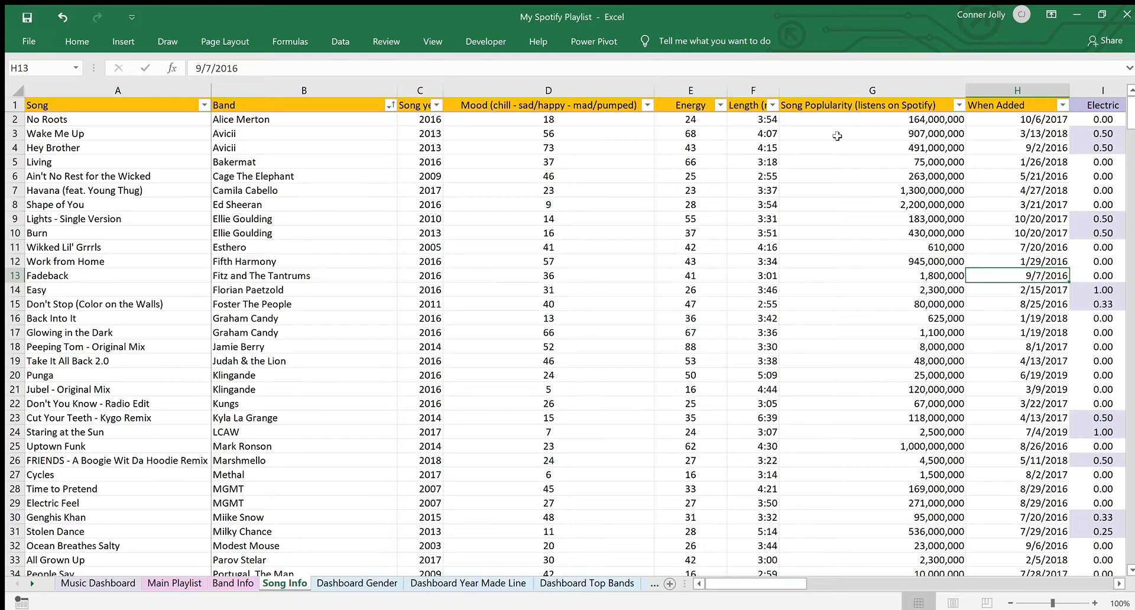
scroll(837, 136, "right", 2)
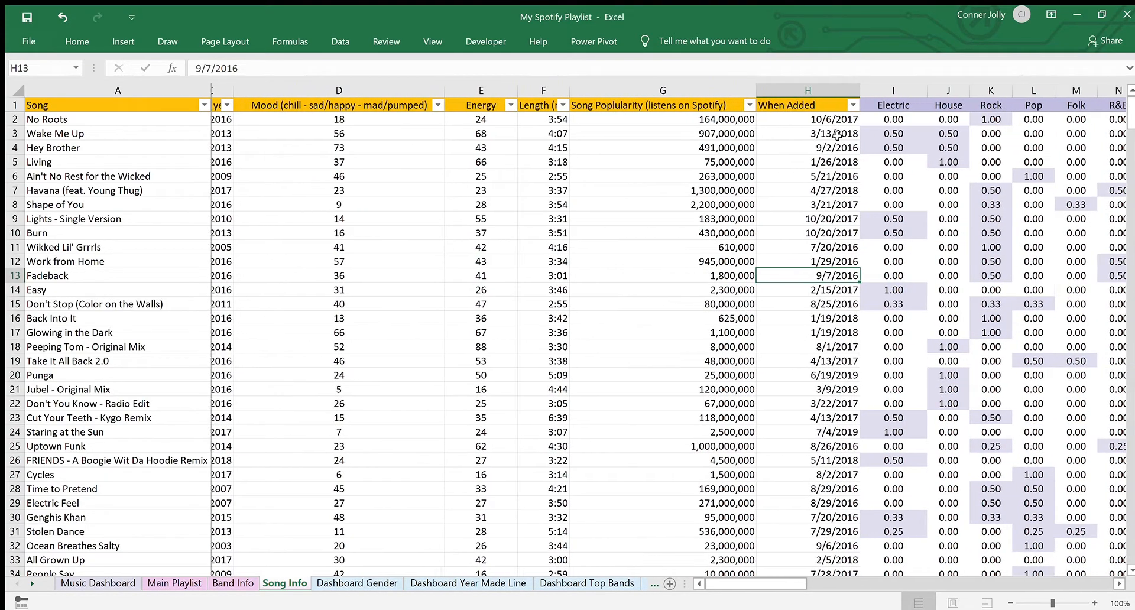
scroll(837, 136, "left", 2)
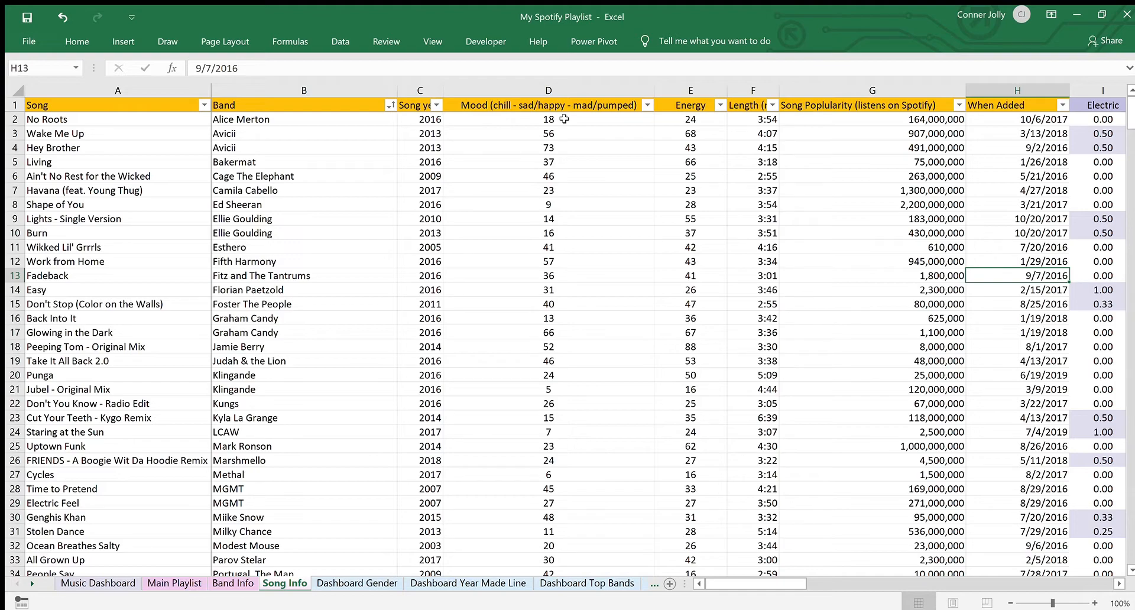
scroll(563, 118, "right", 3)
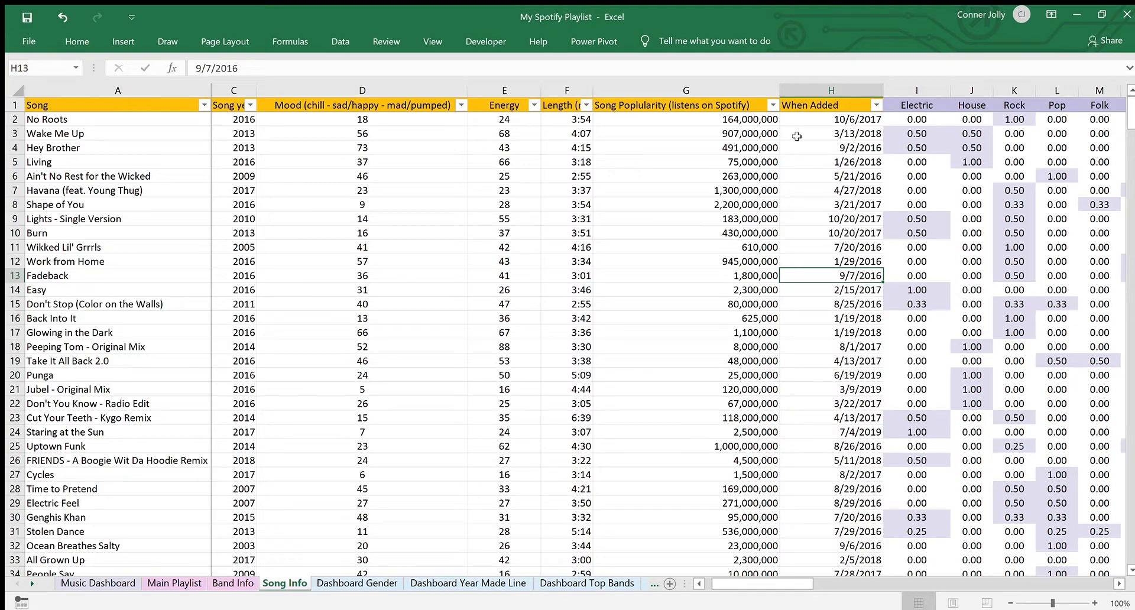
scroll(796, 136, "left", 3)
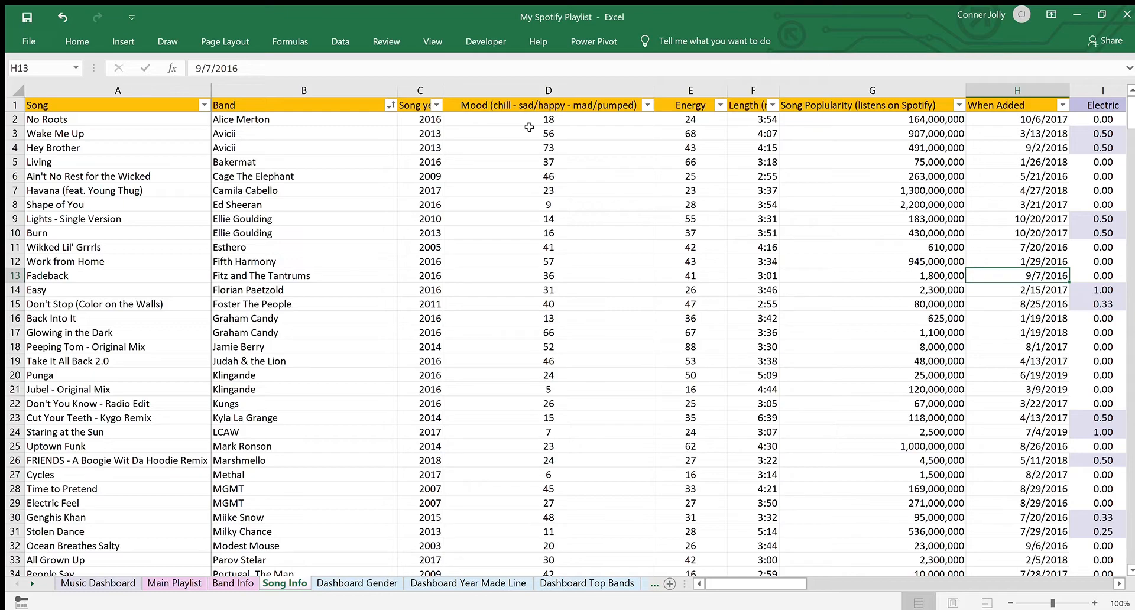
Return to the Music Dashboard sheet and toggle its Sub-Genre radar chart to the Energy & Mood scatter chart
left_click(105, 583)
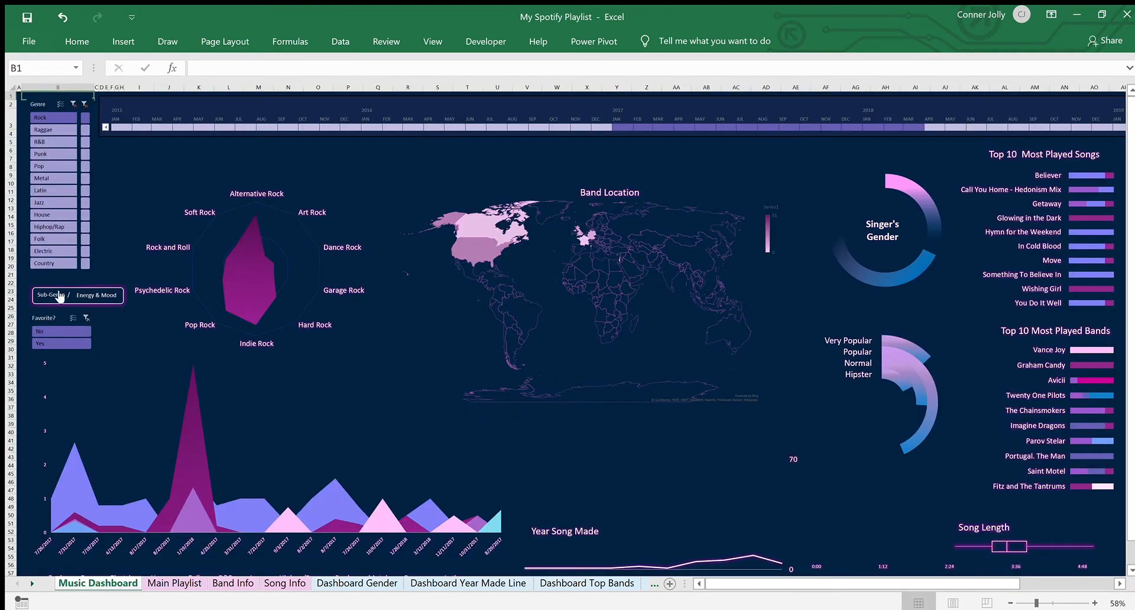
left_click(60, 296)
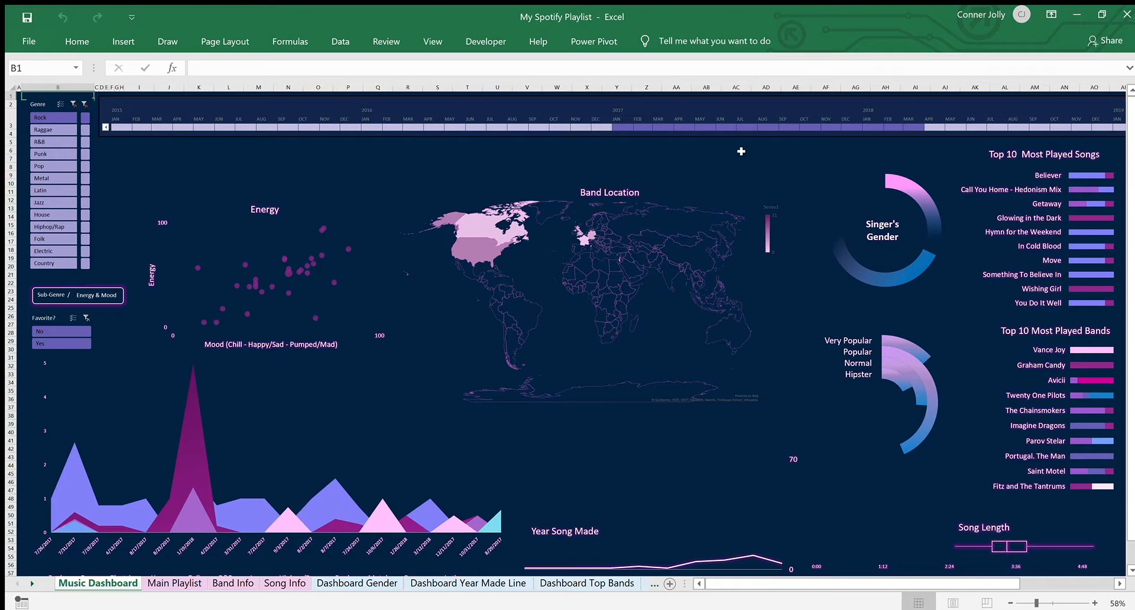
Examine the 2016–2018 top songs, songs per band, total score and genre columns on the Main Playlist sheet
left_click(178, 584)
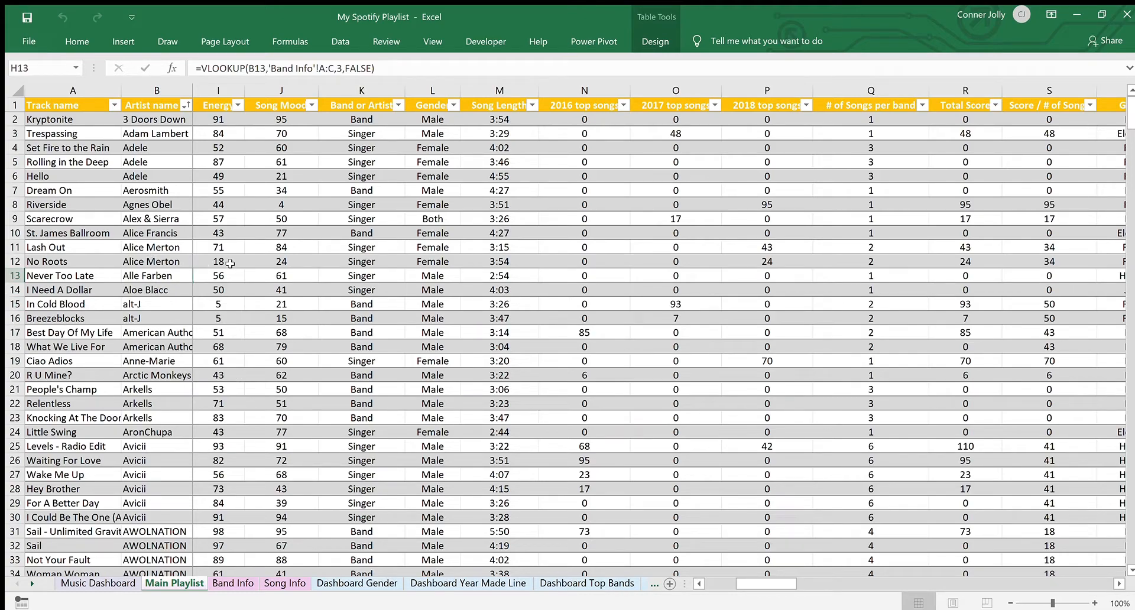
scroll(230, 263, "right", 1)
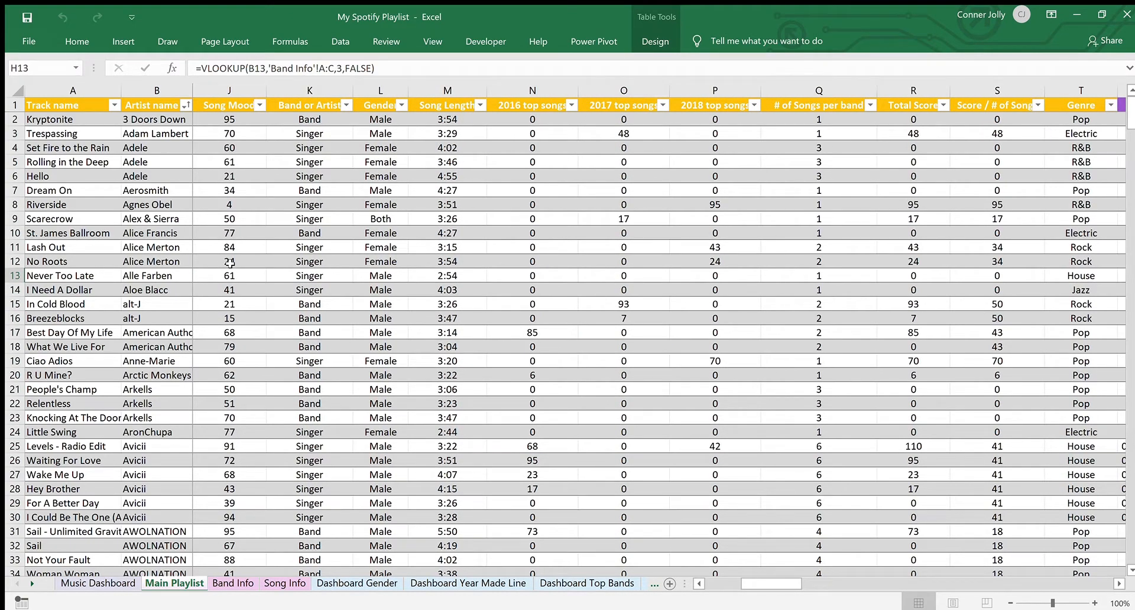
scroll(230, 263, "right", 2)
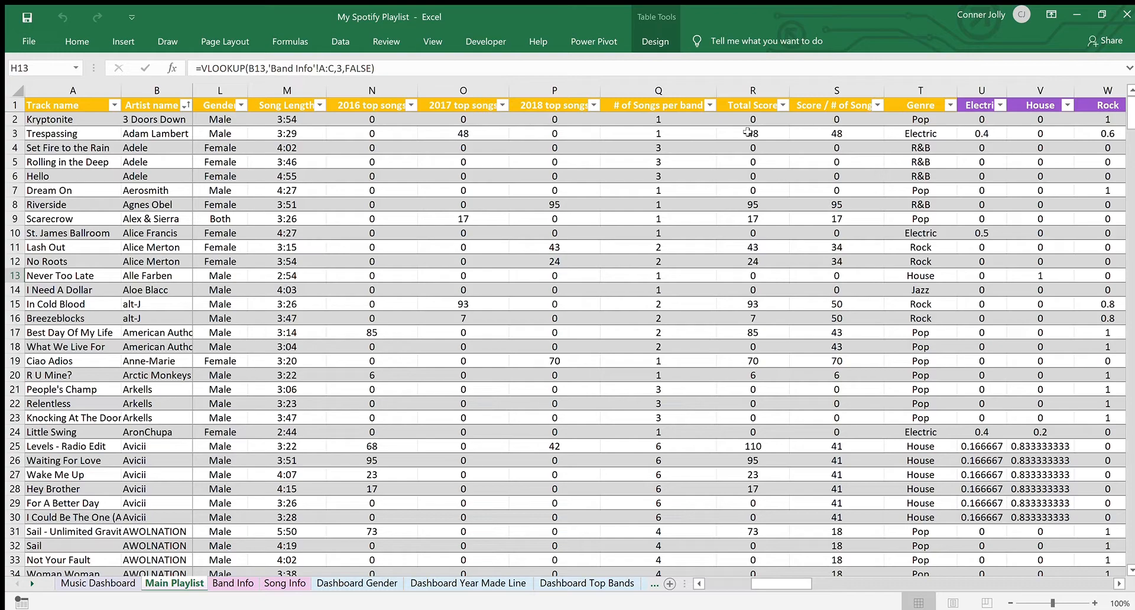
Insert a PivotTable from the playlist table on a new worksheet and switch it to the classic layout
left_click(378, 290)
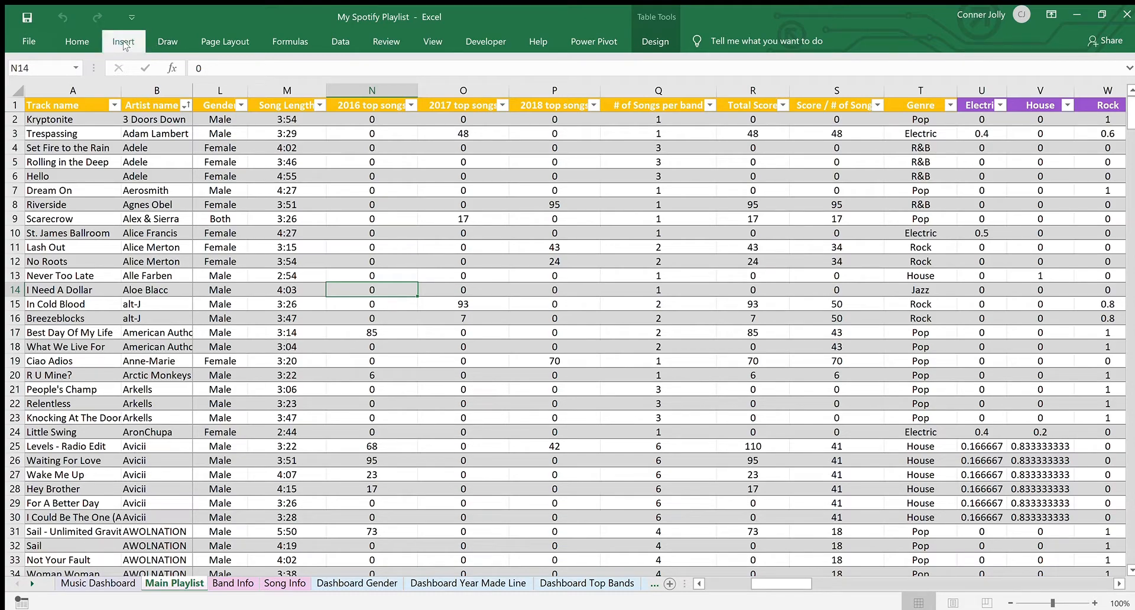
left_click(40, 79)
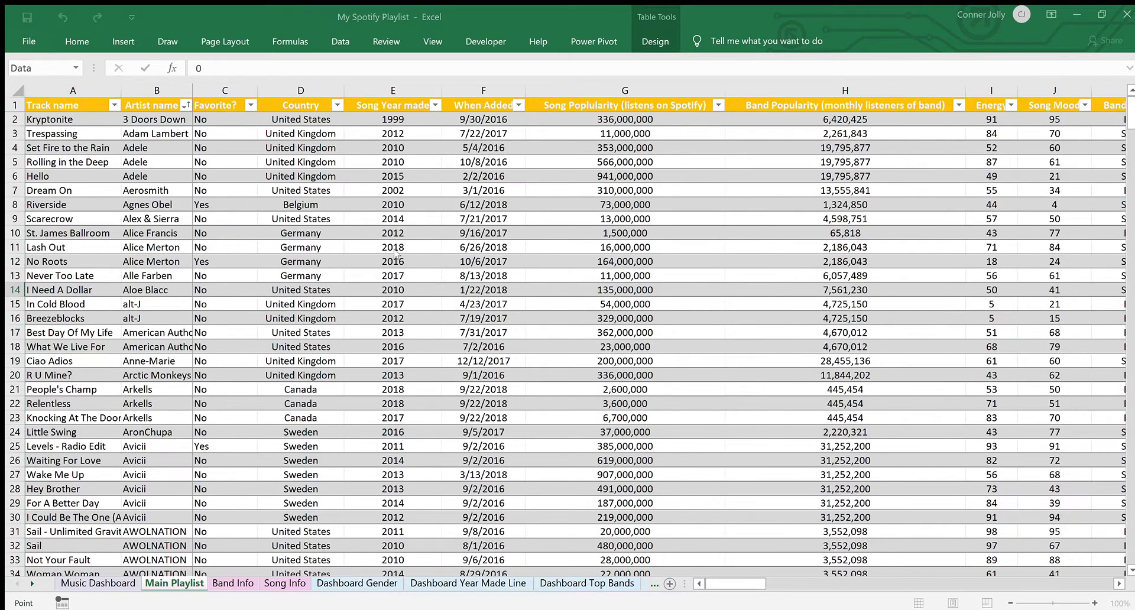
left_click(523, 464)
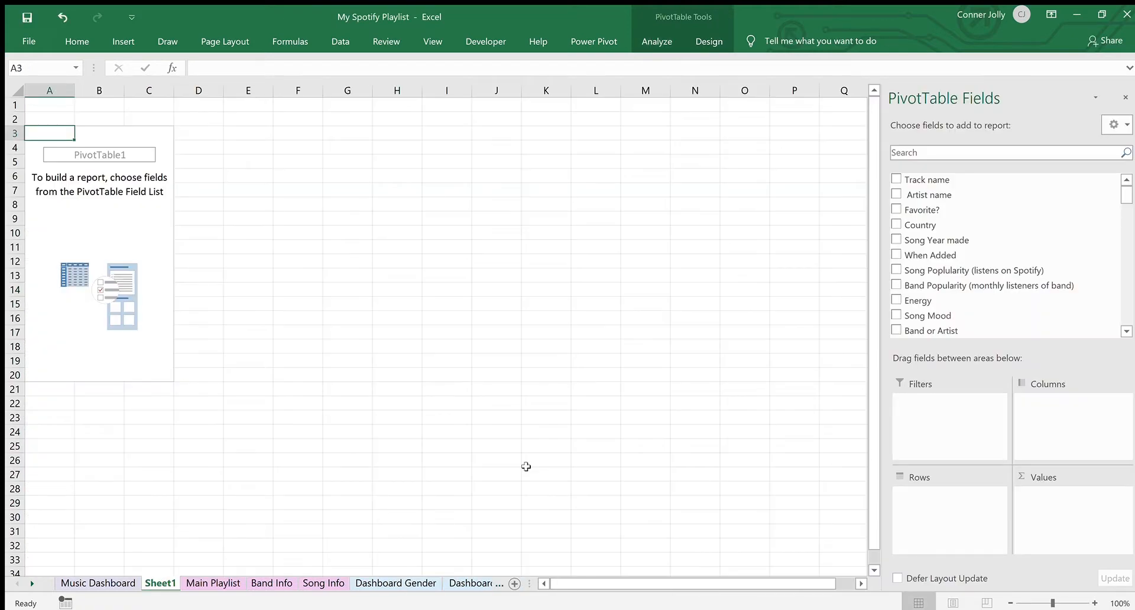
left_click(655, 41)
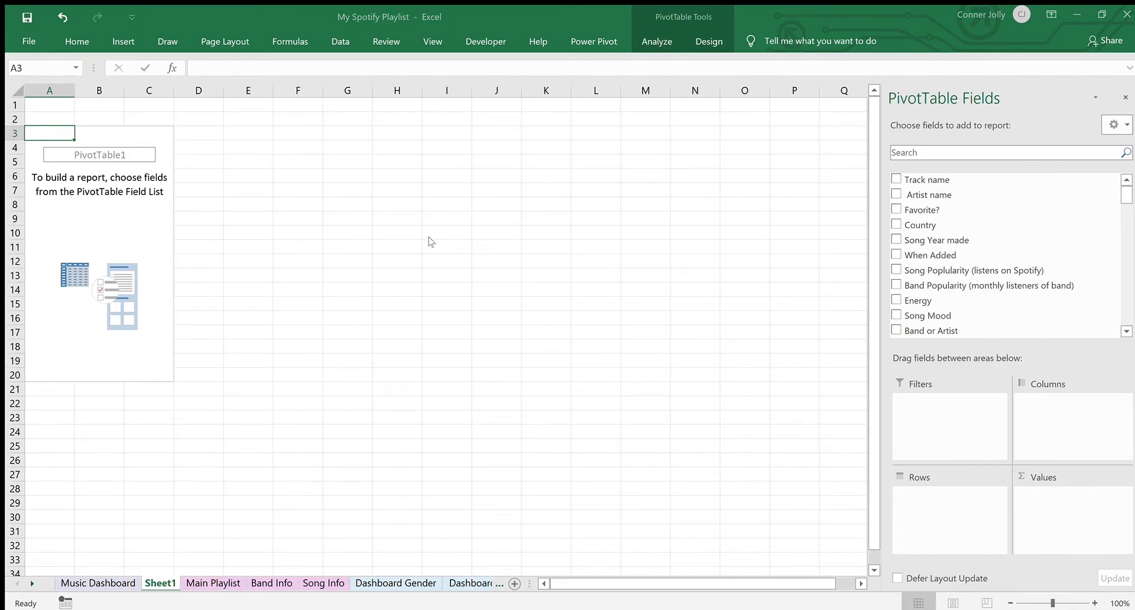
left_click(550, 519)
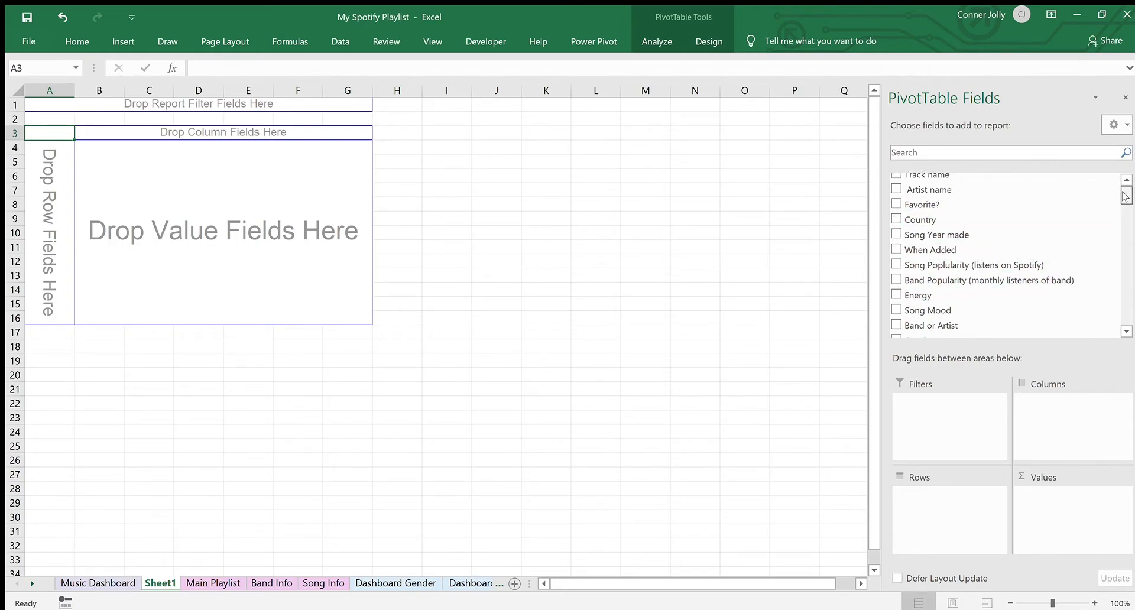
Add Gender as the PivotTable's row field and the count of Track name as its values
left_click_drag(1126, 196, 1126, 207)
left_click_drag(948, 253, 47, 220)
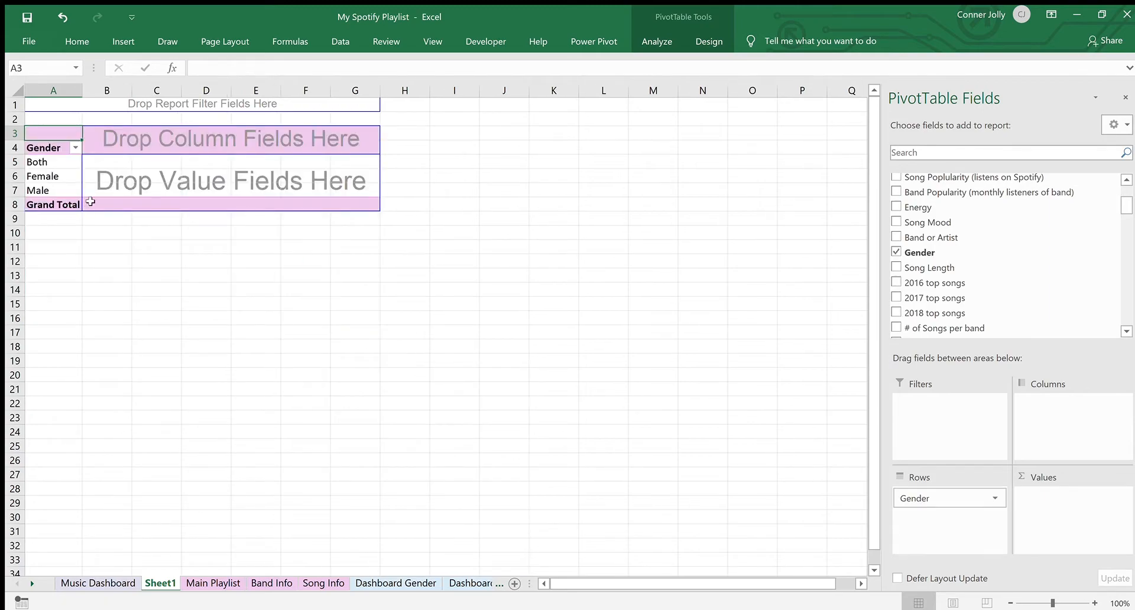
scroll(1034, 243, "up", 3)
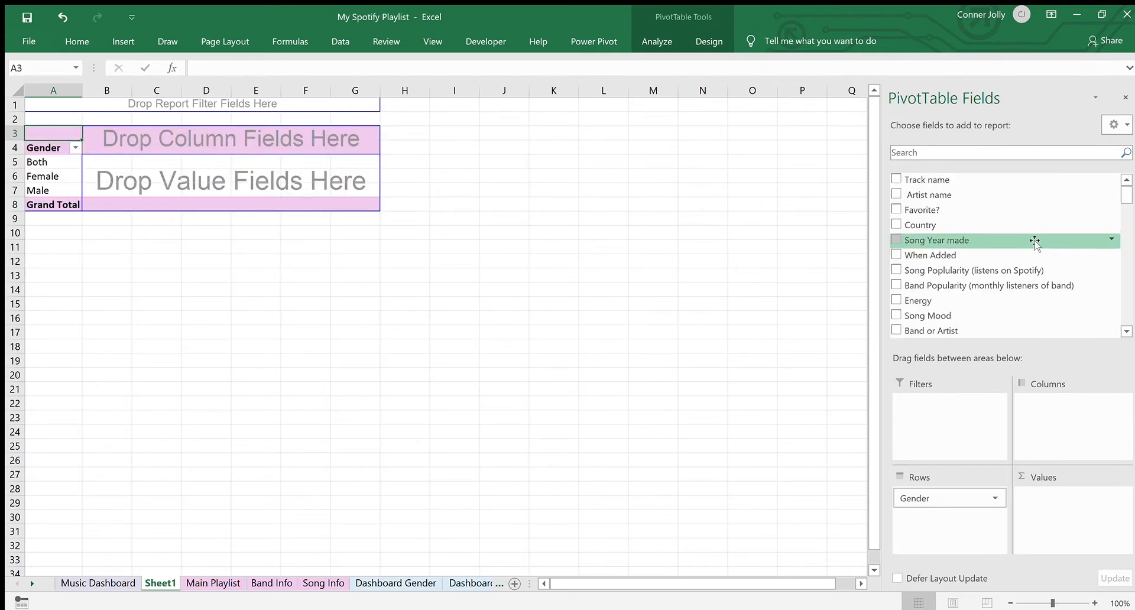
left_click_drag(984, 180, 320, 172)
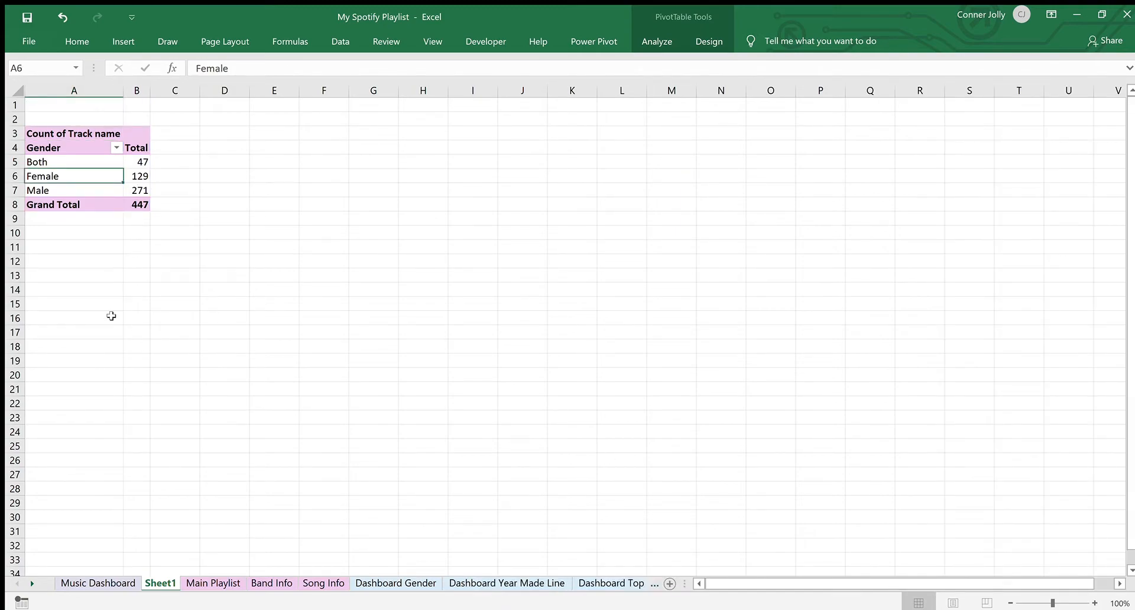
Insert a doughnut chart from the gender PivotTable and hide all of its field buttons
left_click(123, 44)
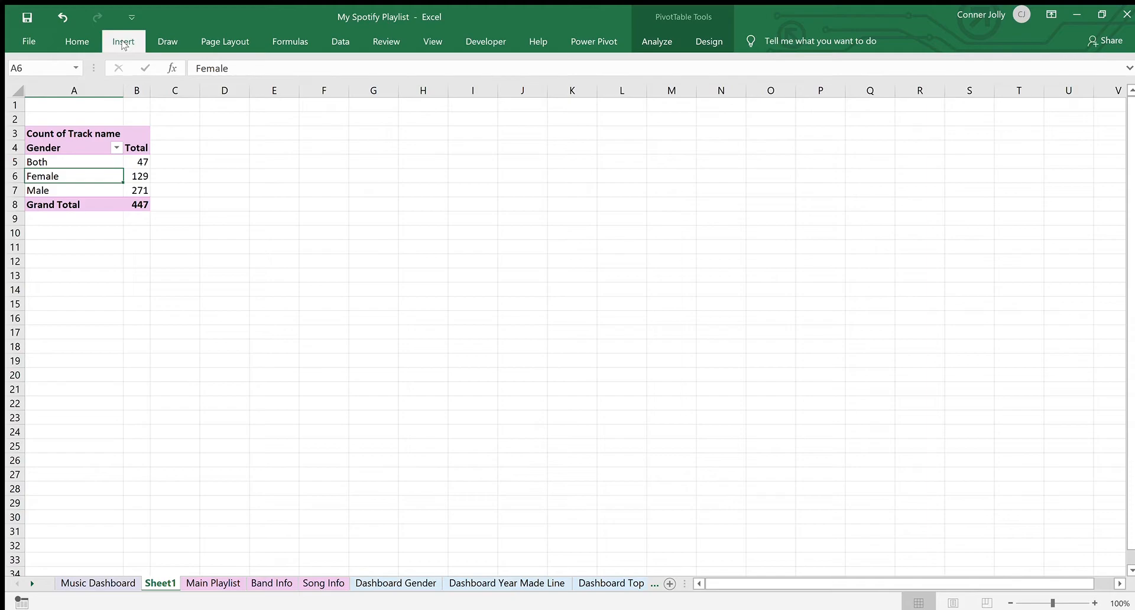
left_click(370, 112)
left_click(368, 277)
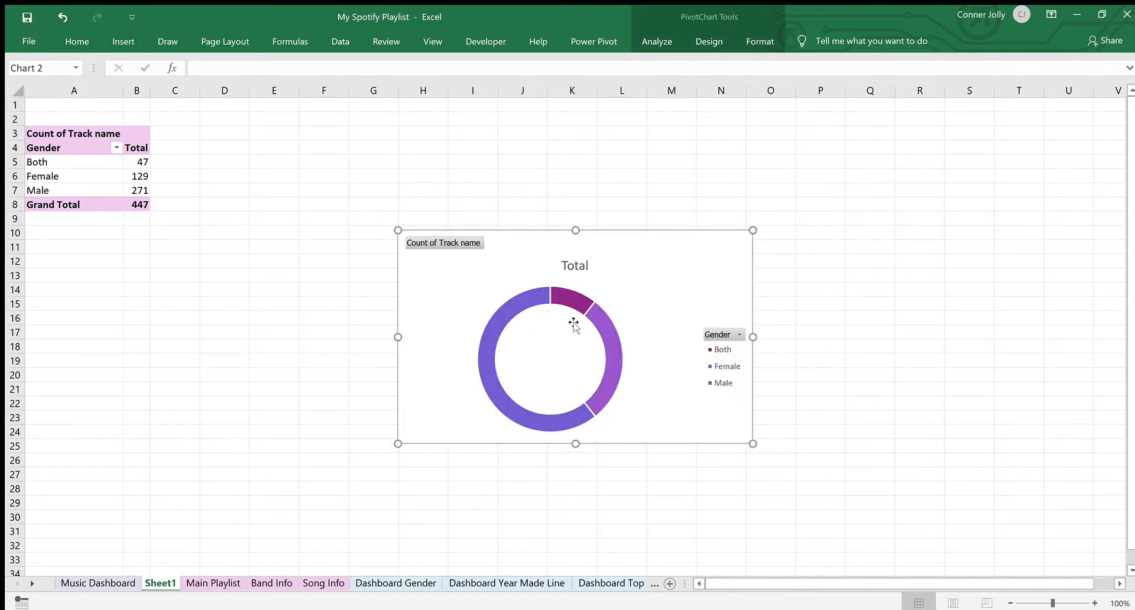
right_click(471, 243)
left_click(424, 397)
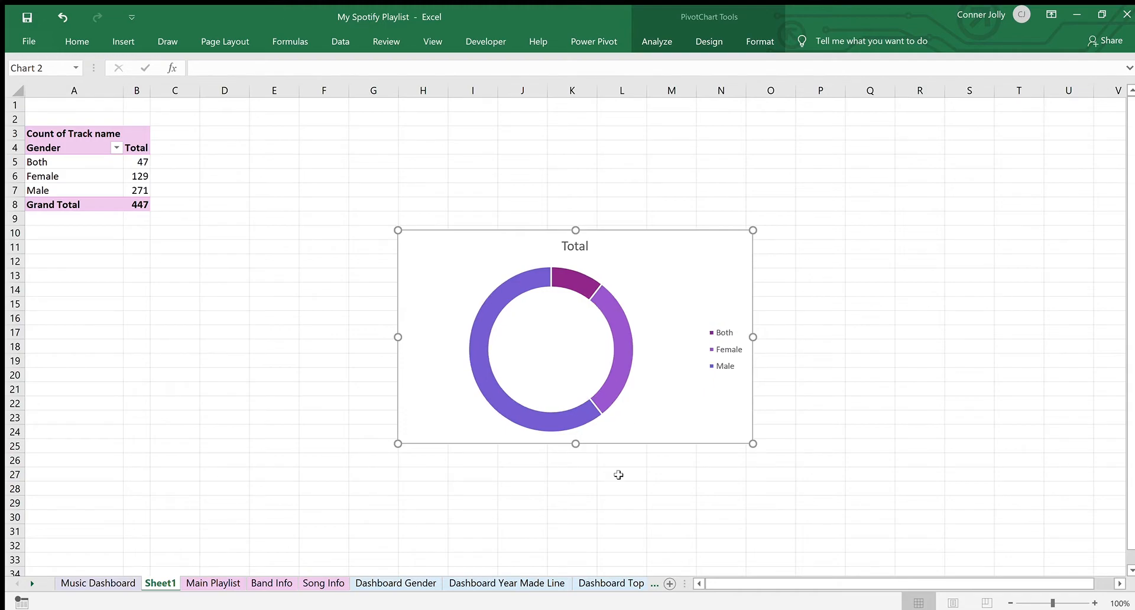
Give the Female slice of the doughnut chart a gradient fill and recolor its 100% gradient stop
left_click(616, 322)
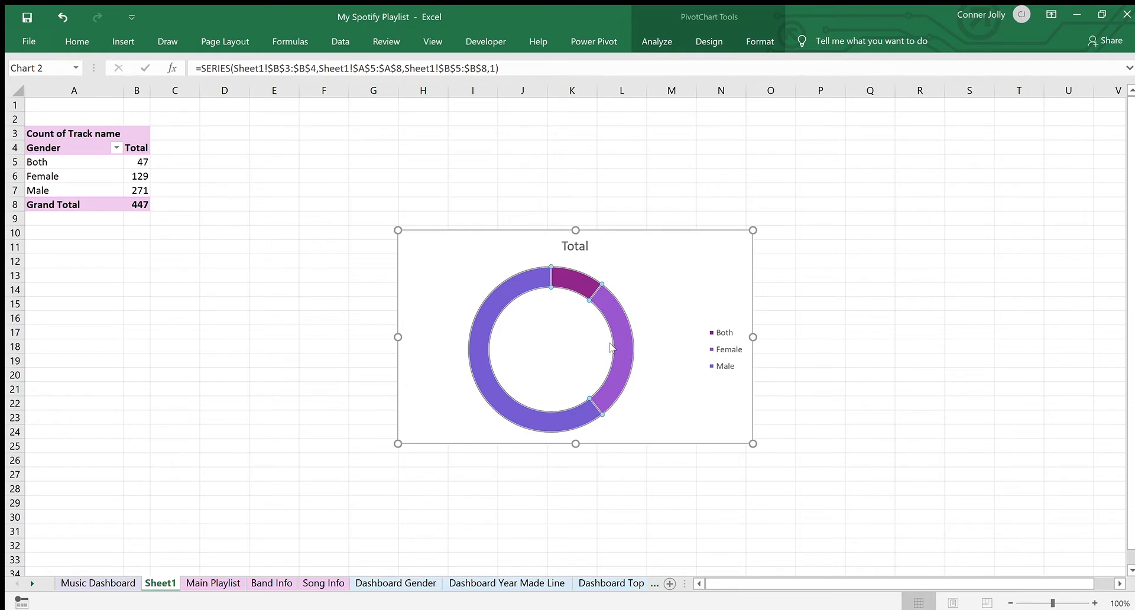
left_click(611, 301)
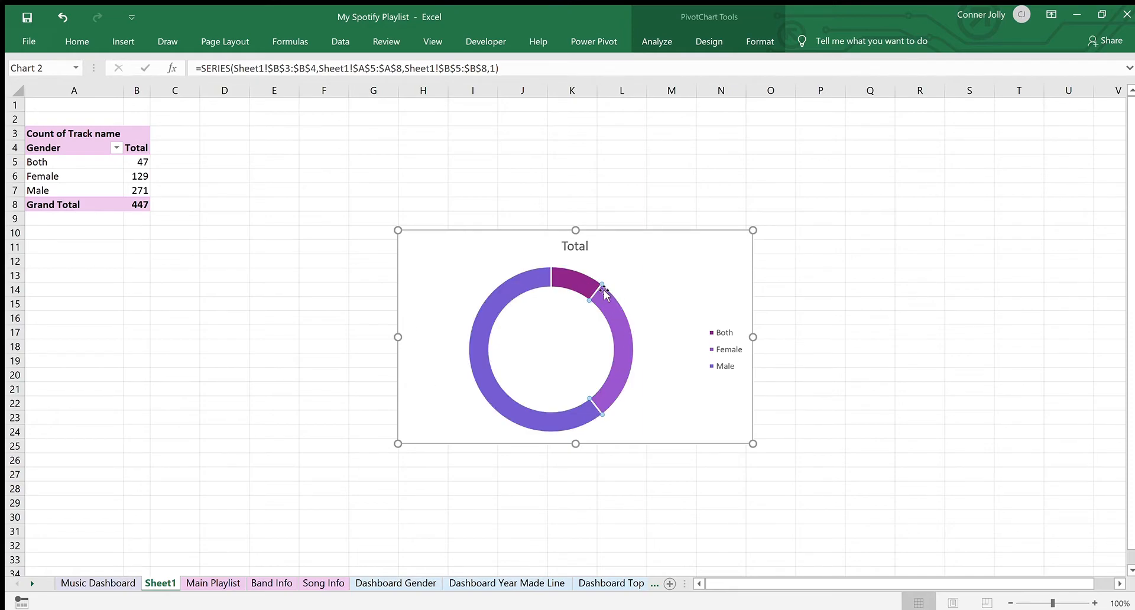
right_click(603, 301)
left_click(670, 493)
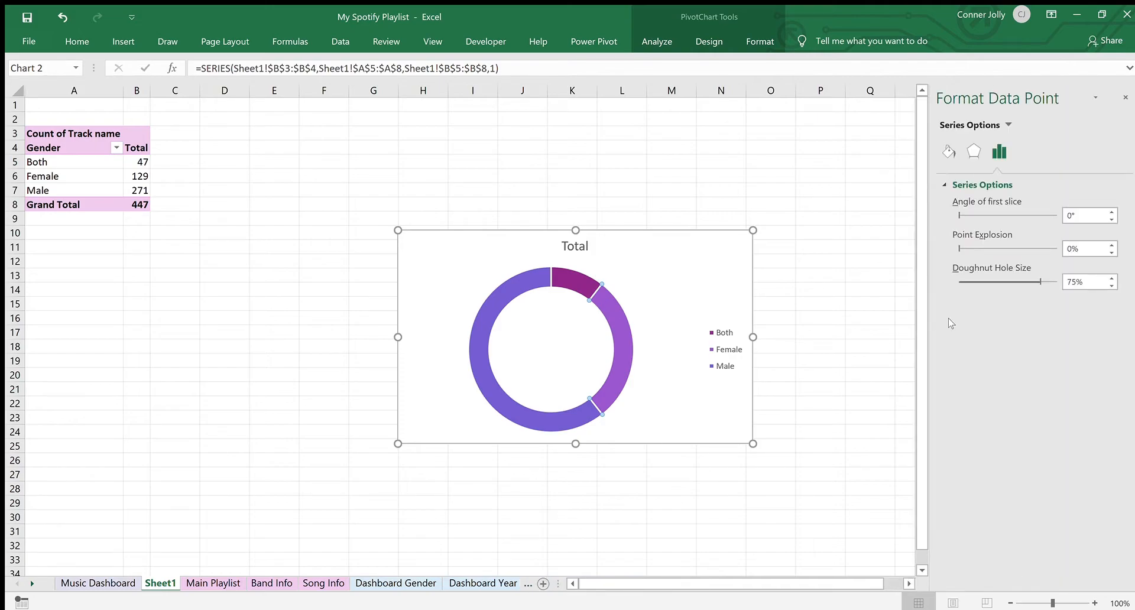
left_click(948, 152)
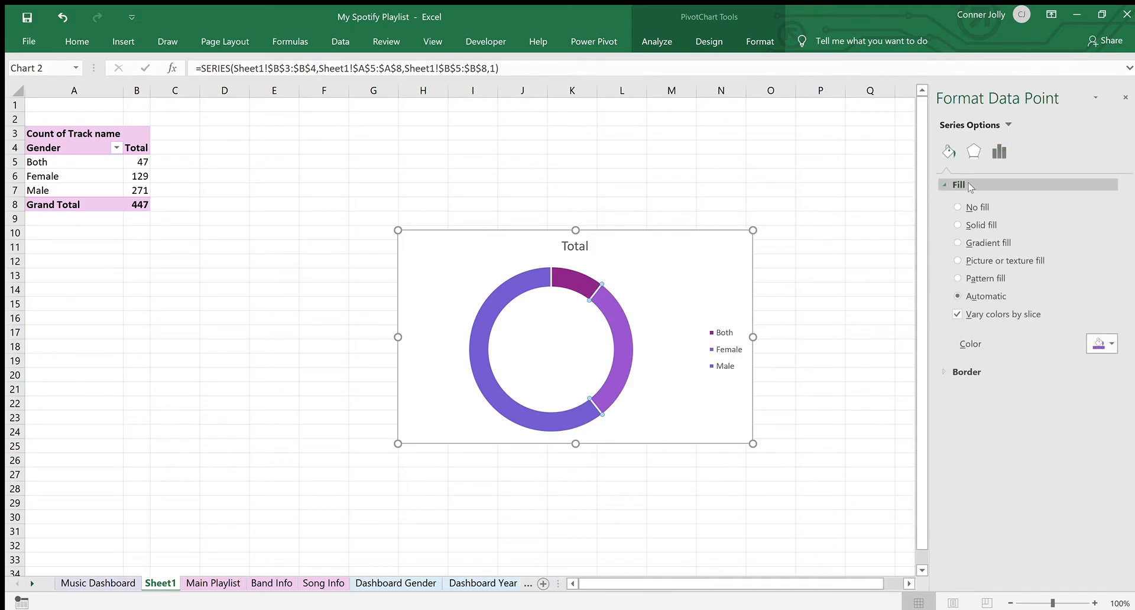
left_click(970, 242)
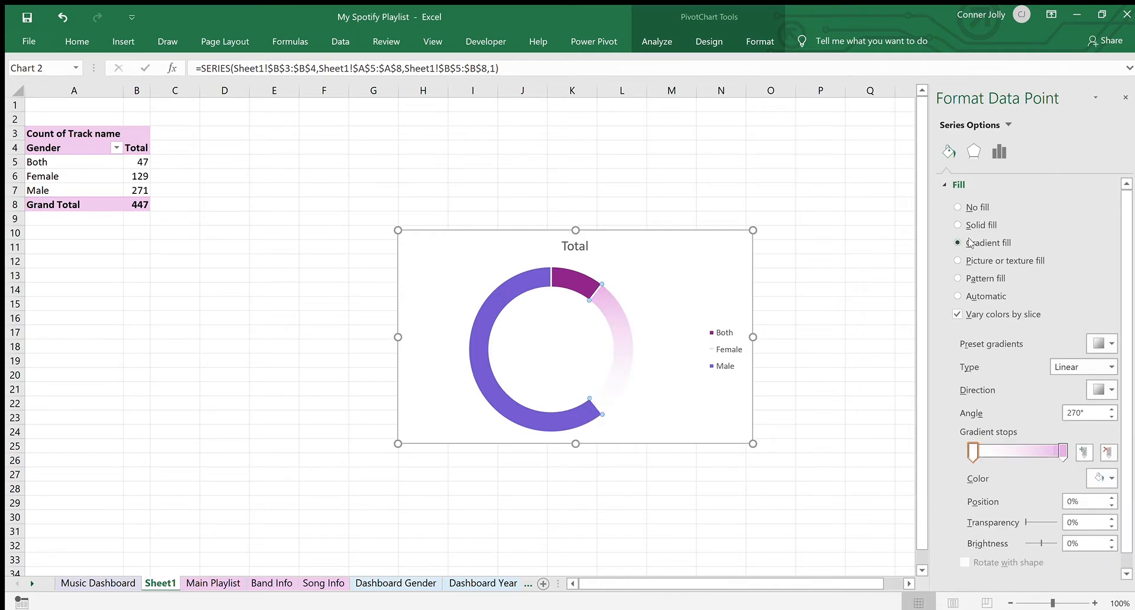
left_click(1062, 451)
left_click(1101, 476)
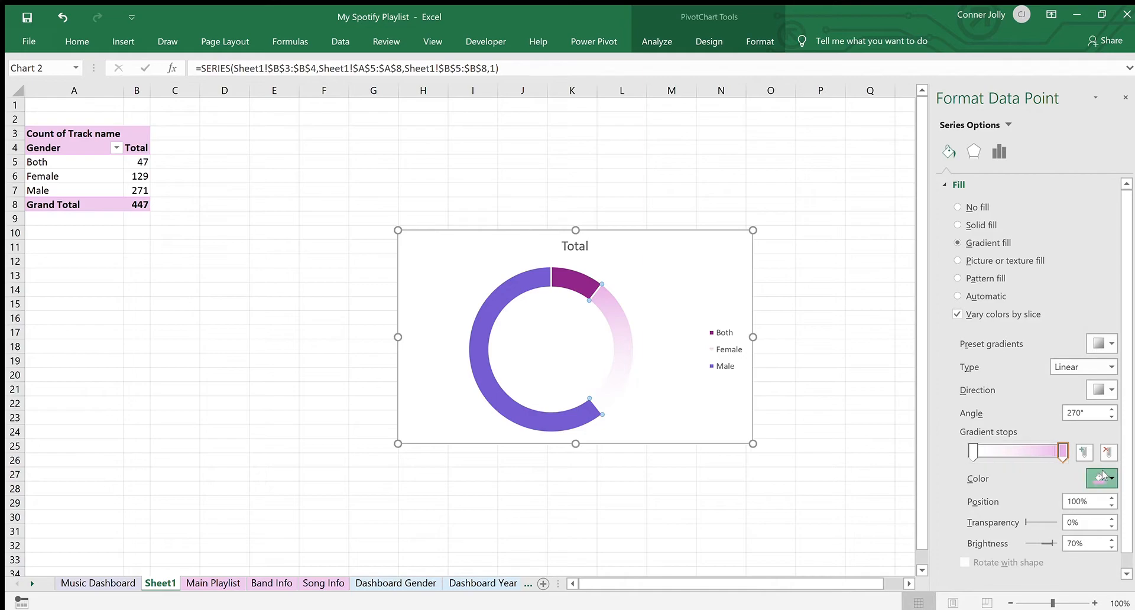
left_click(1014, 444)
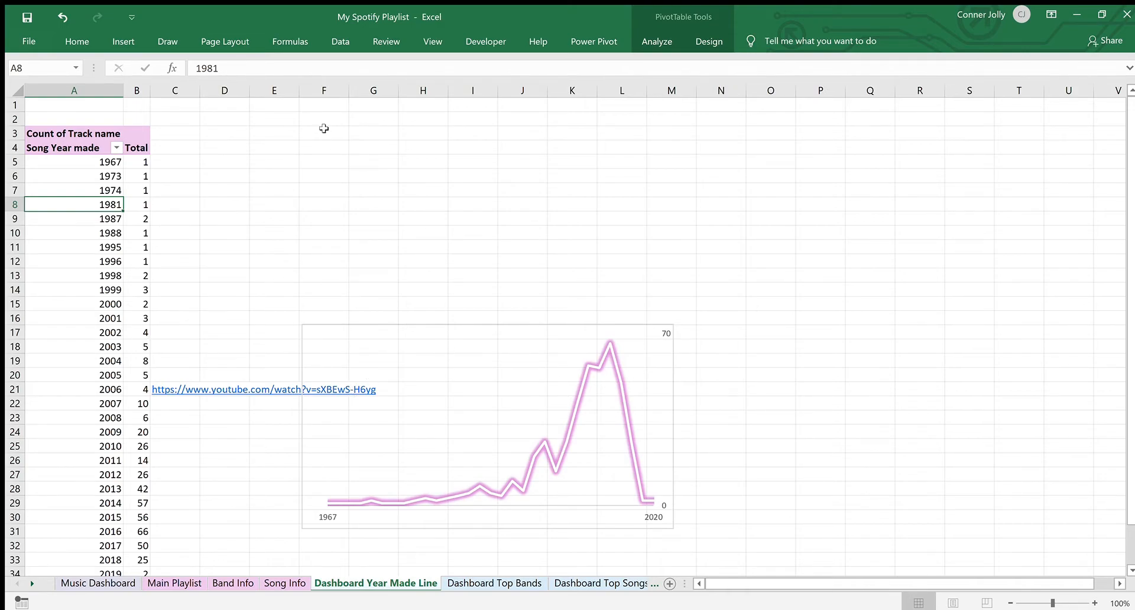
On the Dashboard Year Made Line sheet, give the line chart's series a purple glow
left_click(123, 41)
left_click(569, 414)
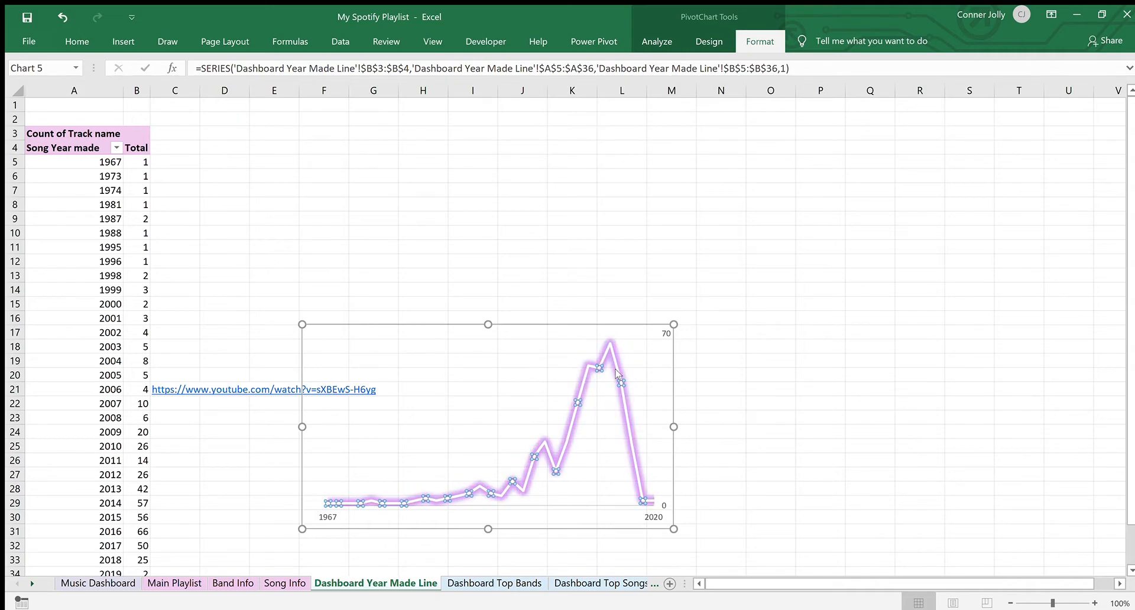
Check the Year Song Made line on the Music Dashboard and return to the Dashboard Year Made Line sheet
left_click(102, 582)
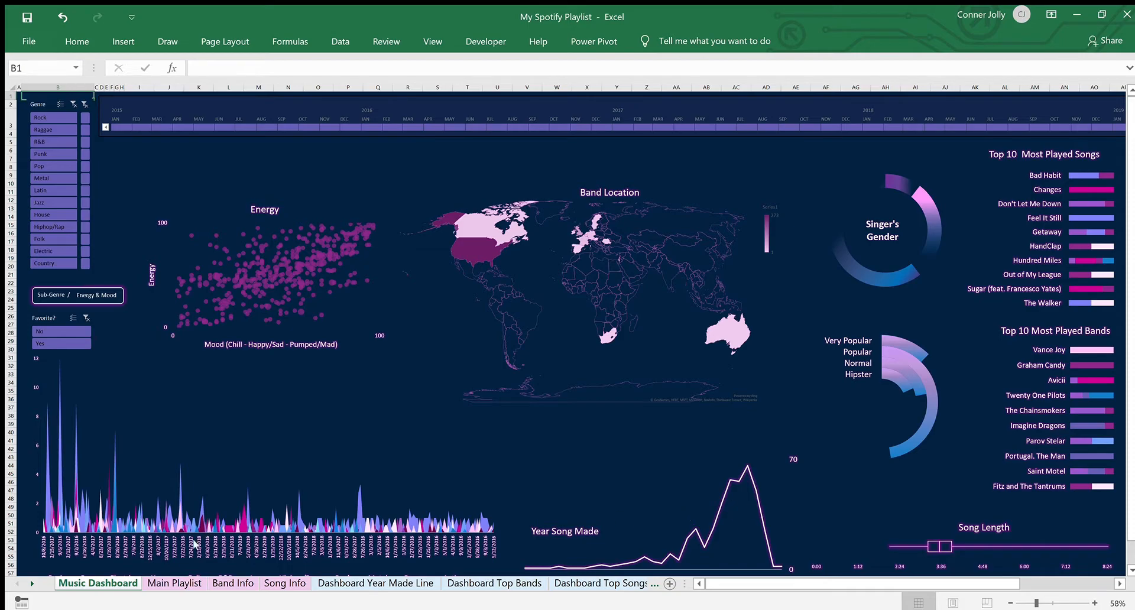
left_click(171, 582)
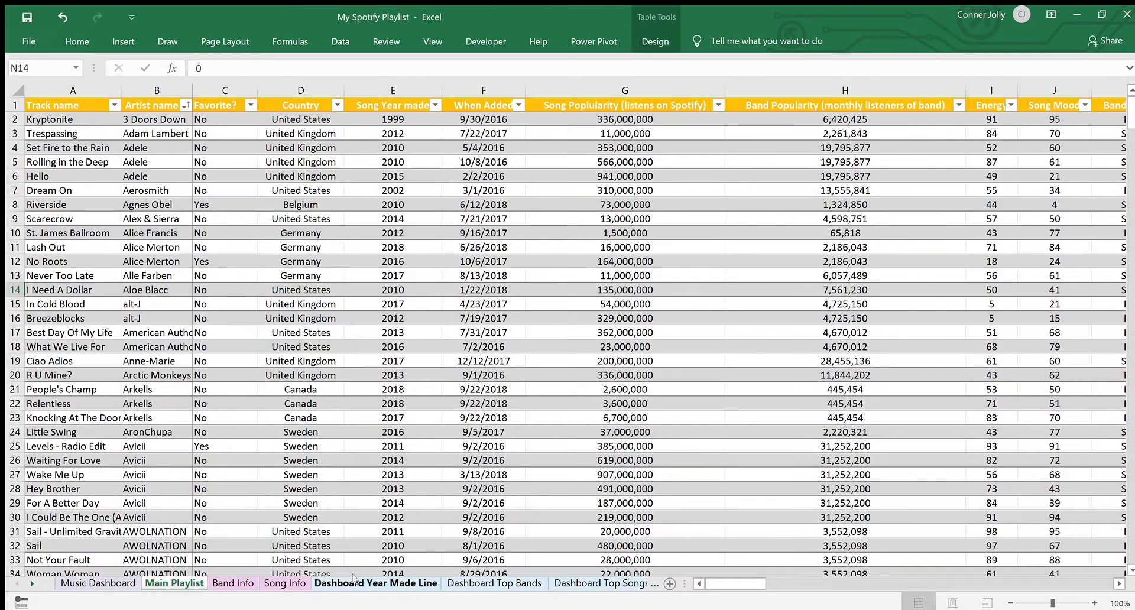
left_click(355, 578)
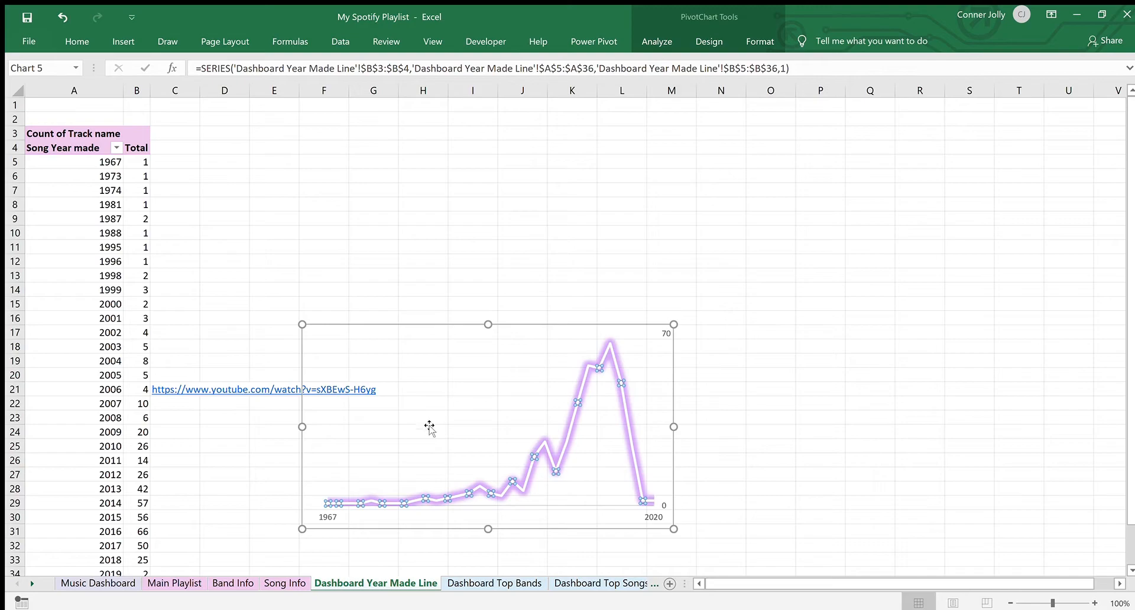
Open the label interval settings of the year-made chart's horizontal axis
left_click(329, 516)
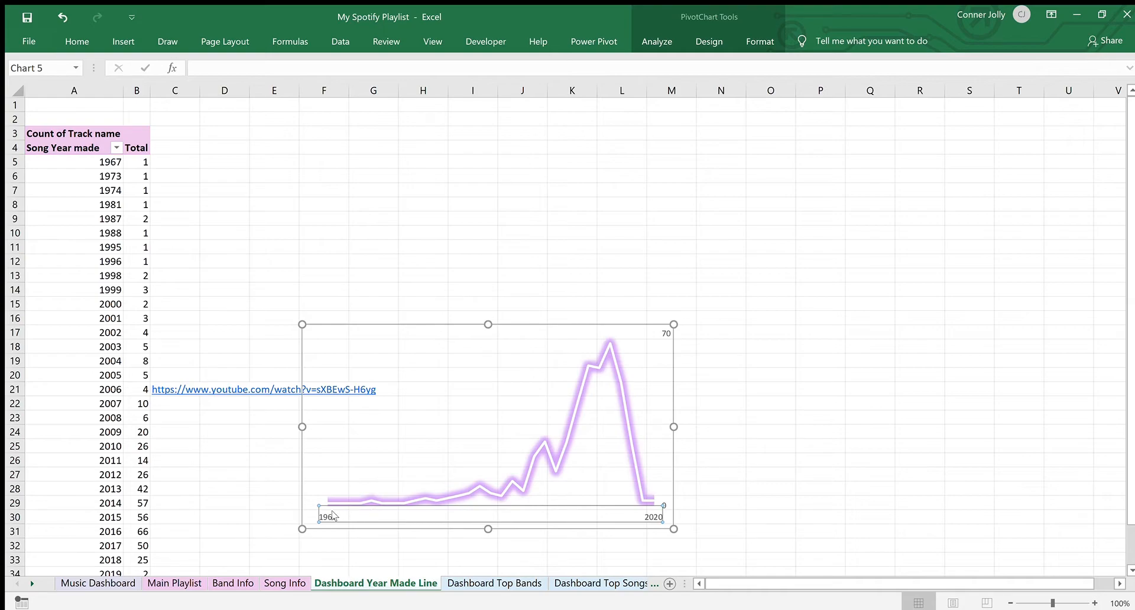
double_click(362, 509)
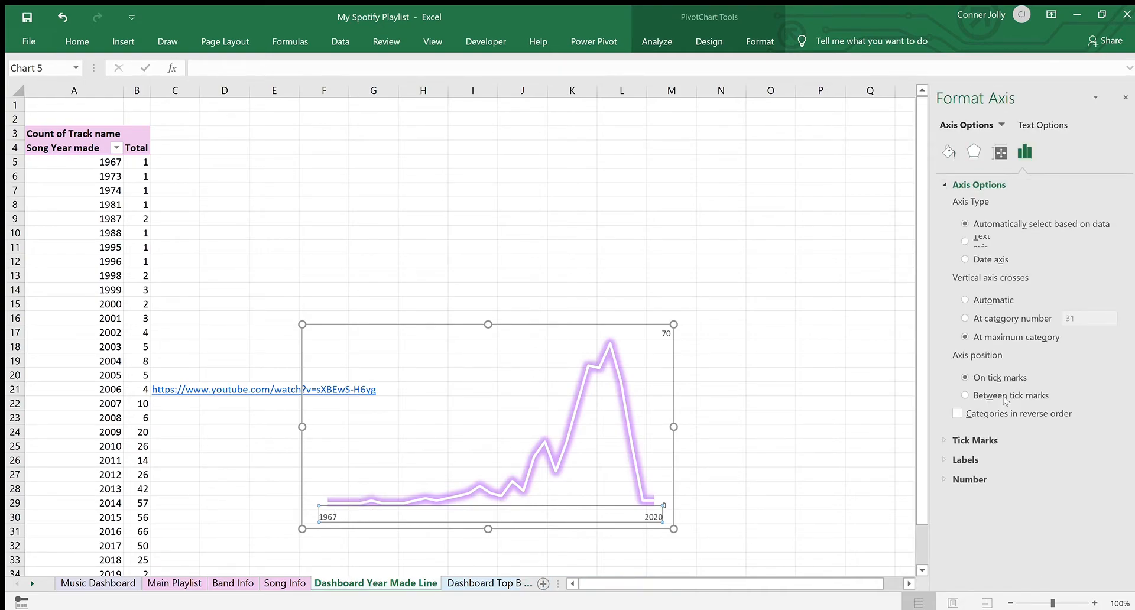
left_click(969, 459)
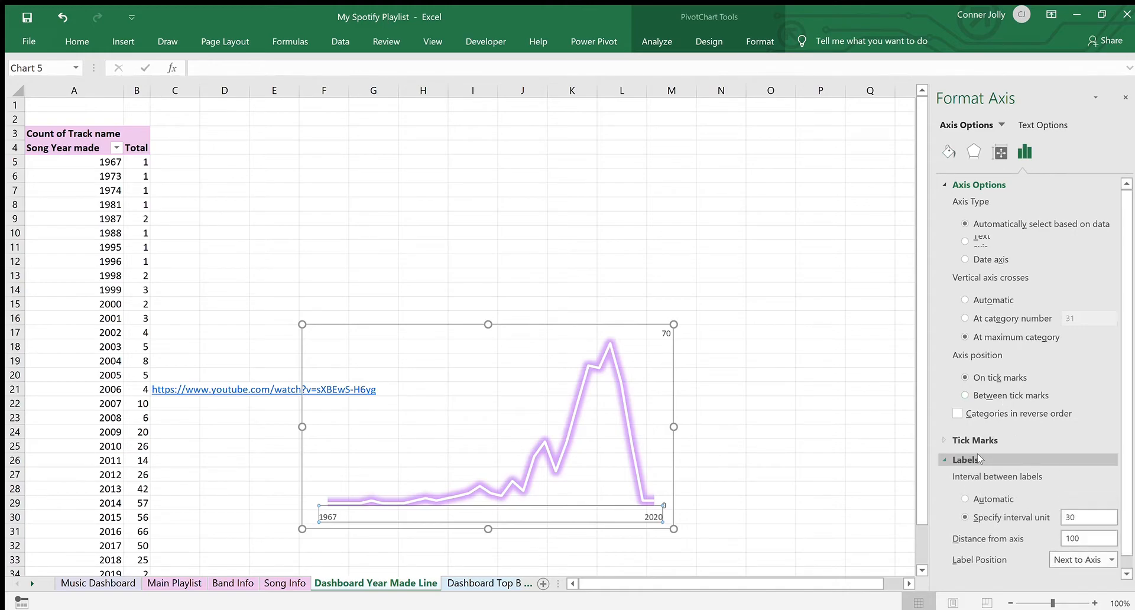
scroll(978, 459, "down", 1)
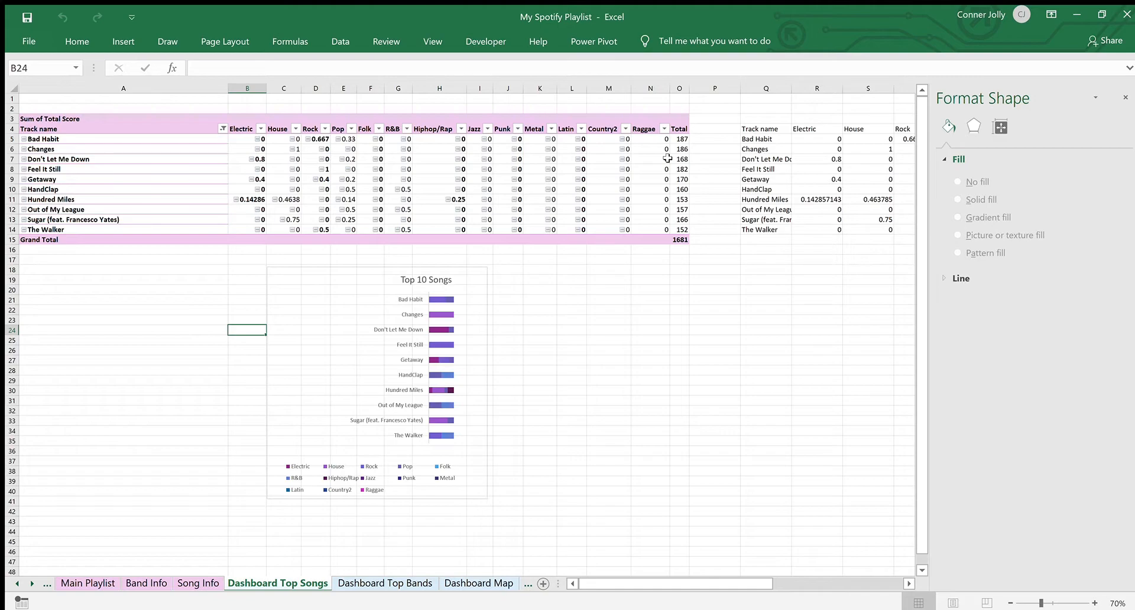
On the Dashboard Top Songs sheet, examine the track pivot table, the chart insertion options and the linked formula in R8
left_click(397, 164)
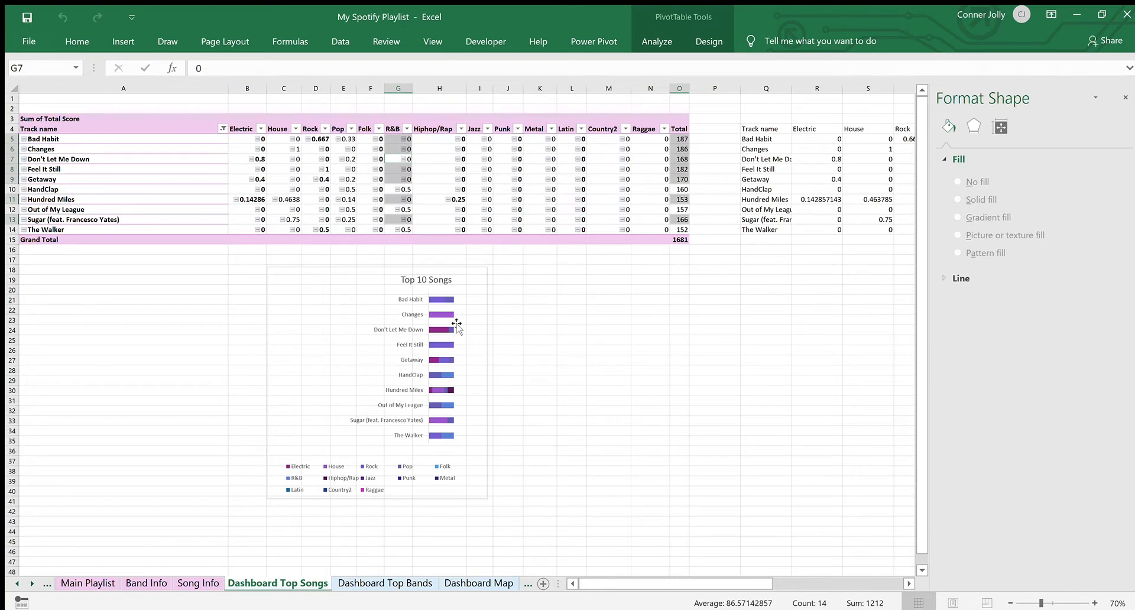
left_click(123, 41)
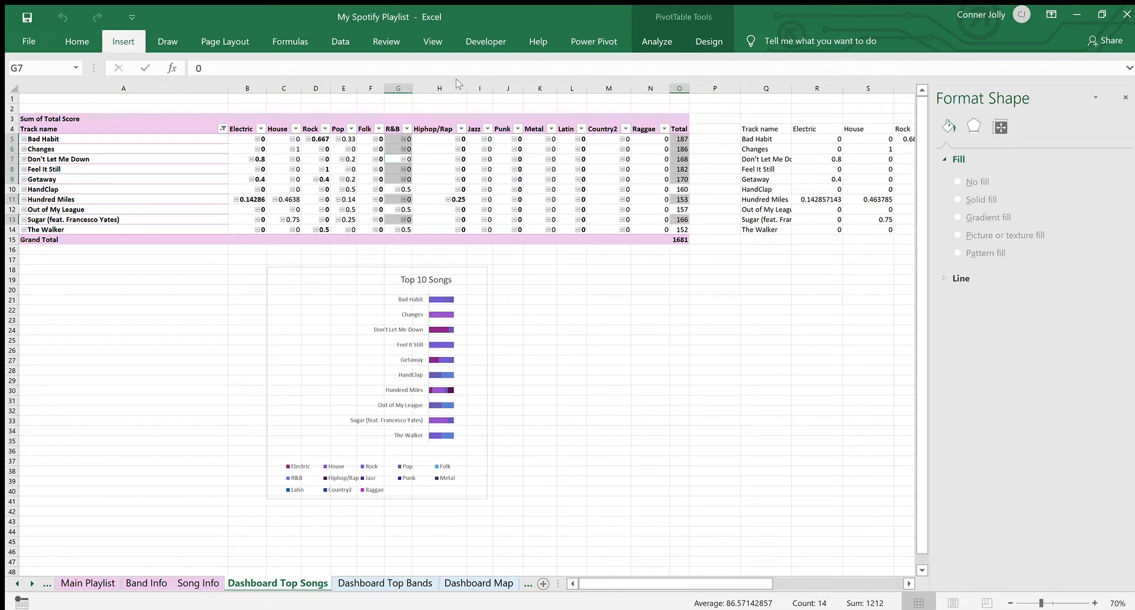
left_click(335, 107)
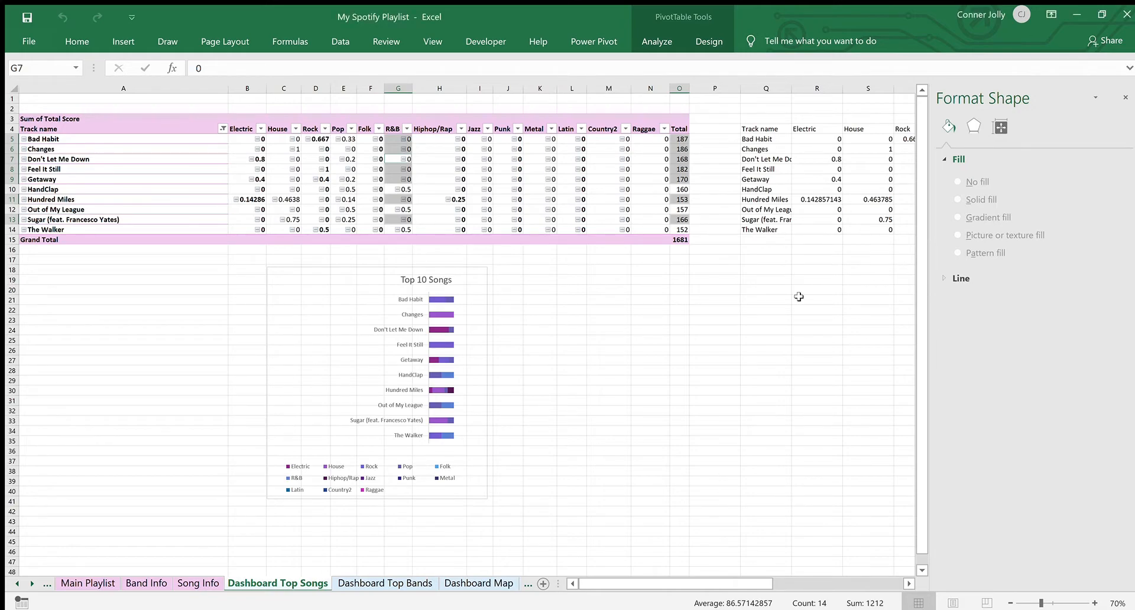
left_click(828, 169)
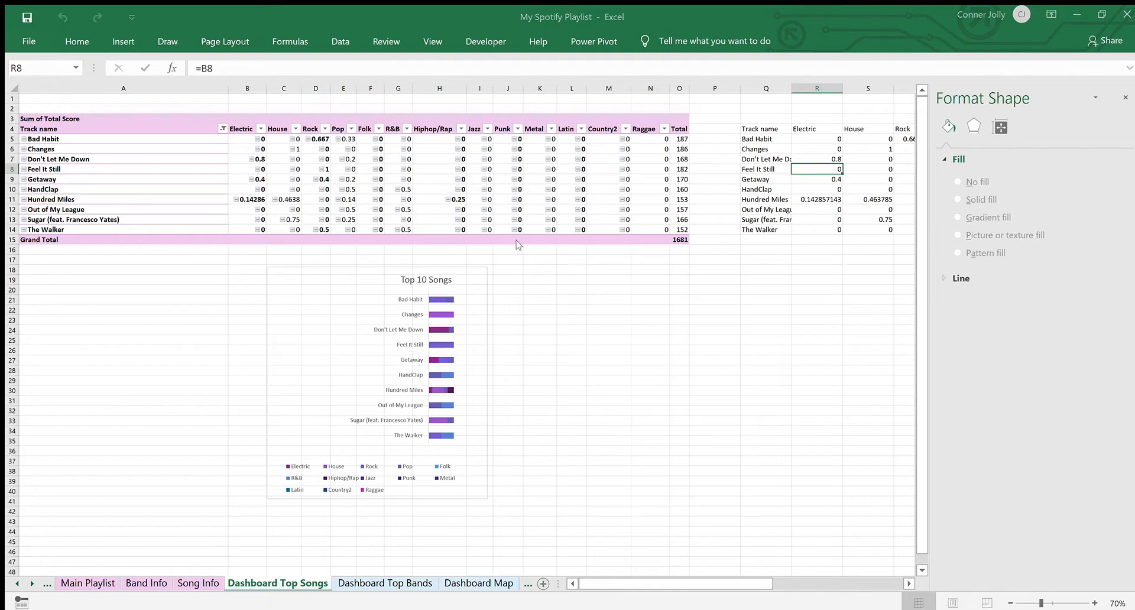
On the Dashboard Top Bands sheet, examine the artist genre pivot table, the VLOOKUP genre table and the artist total score pivot table
key("alt+F1")
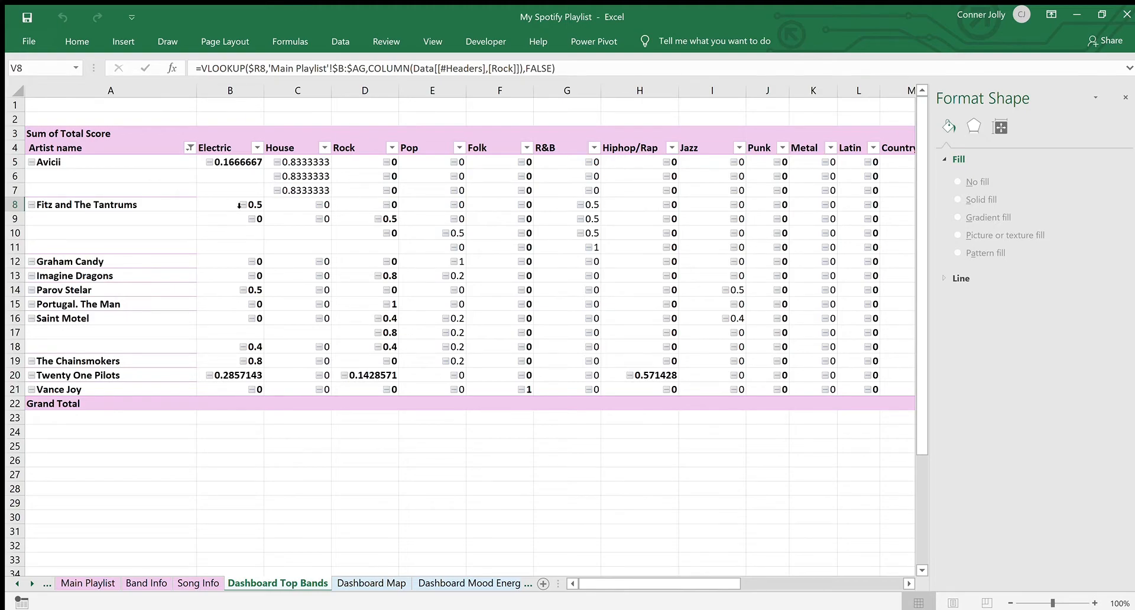
scroll(529, 289, "right", 9)
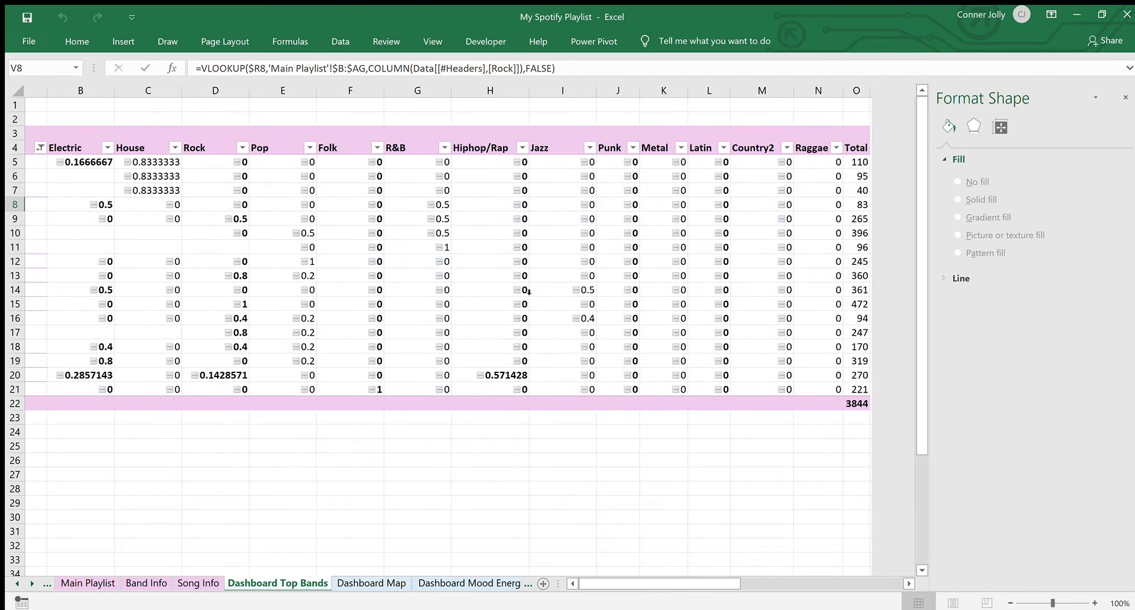
scroll(529, 291, "right", 9)
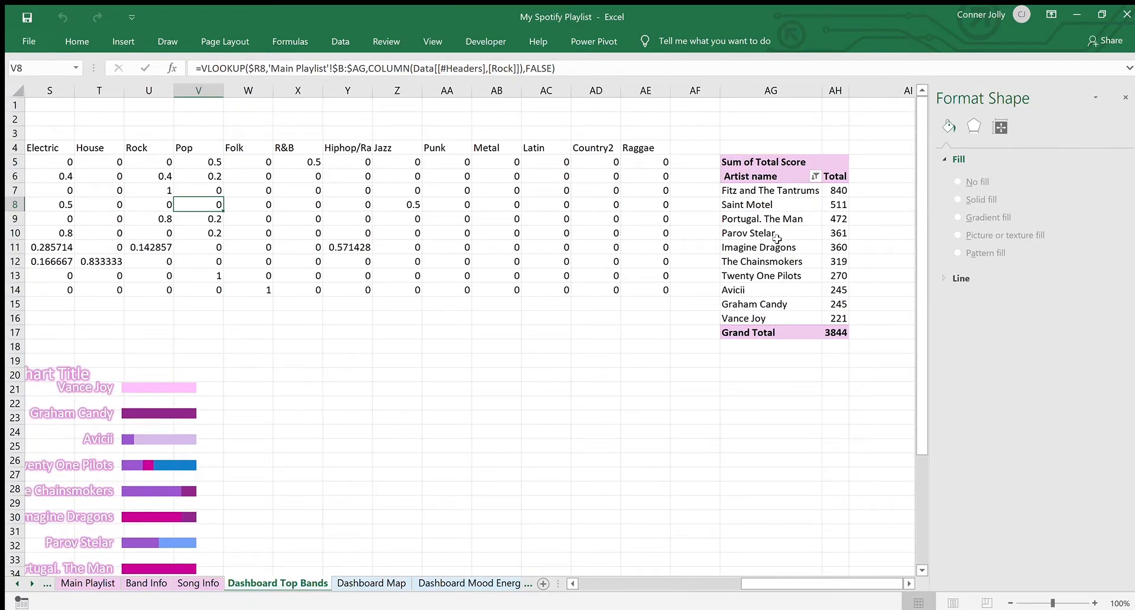
scroll(647, 236, "left", 5)
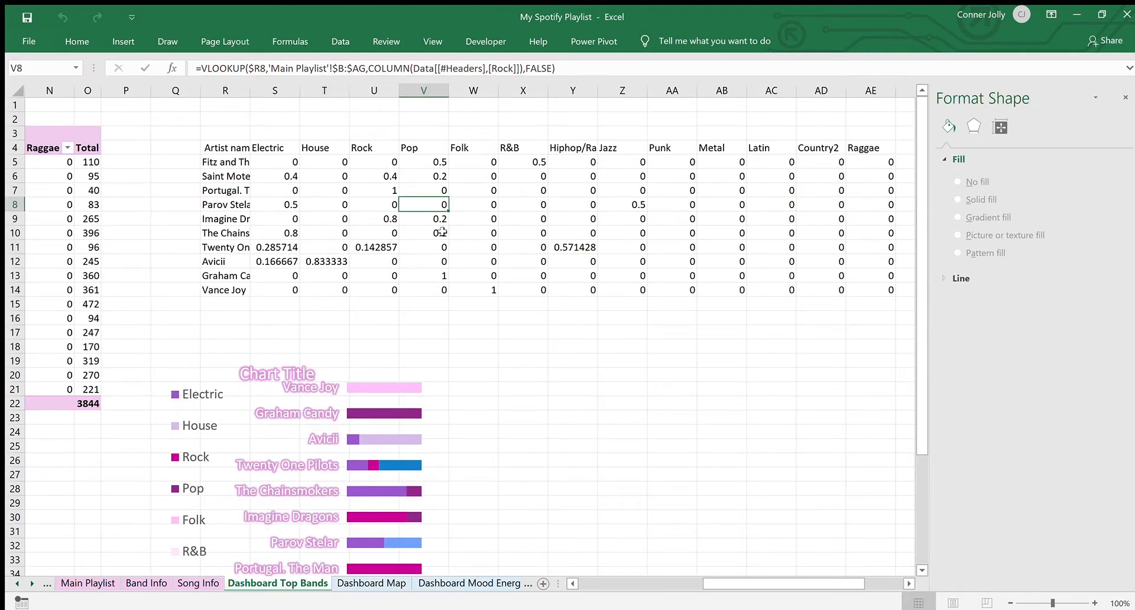
scroll(436, 240, "left", 5)
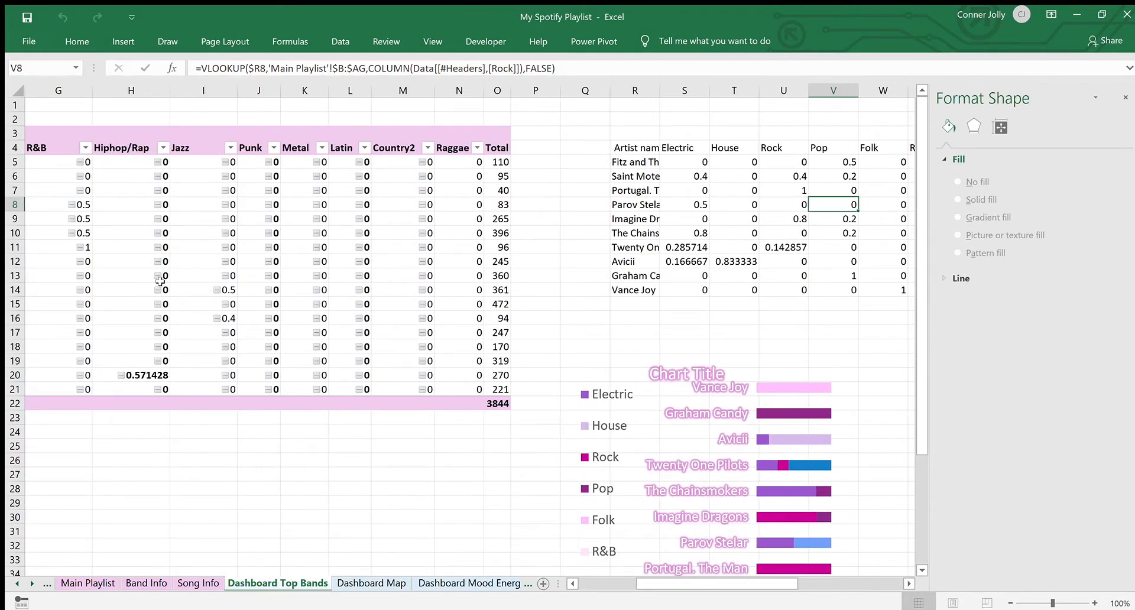
scroll(744, 286, "right", 5)
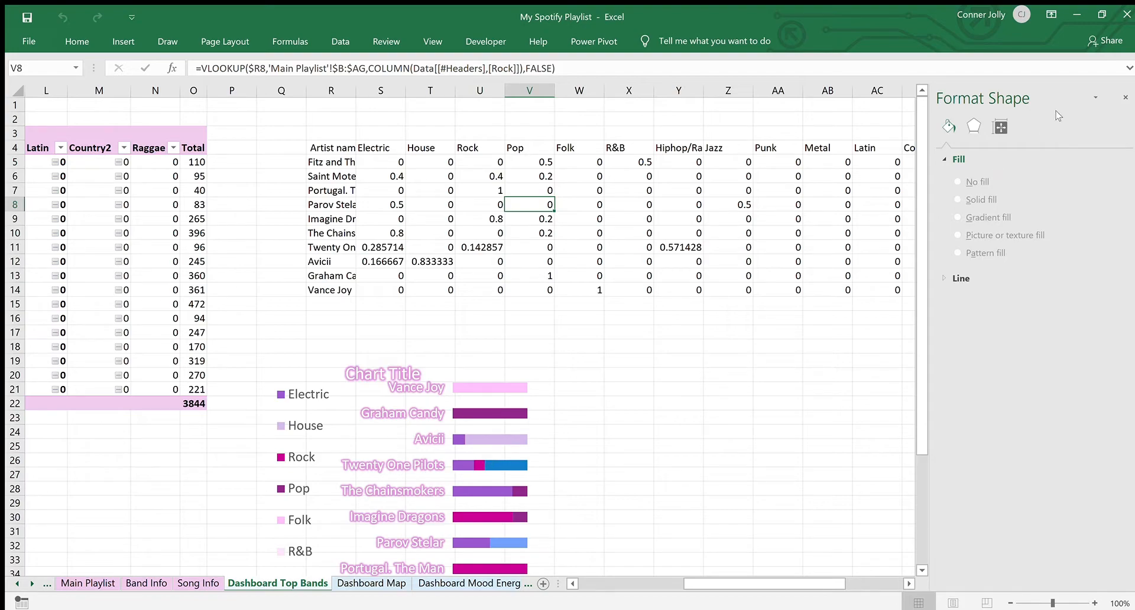
On the Dashboard Map sheet, inspect the country formula in D5 and filter the Genre slicer to Rock
key("ctrl+Page_Down")
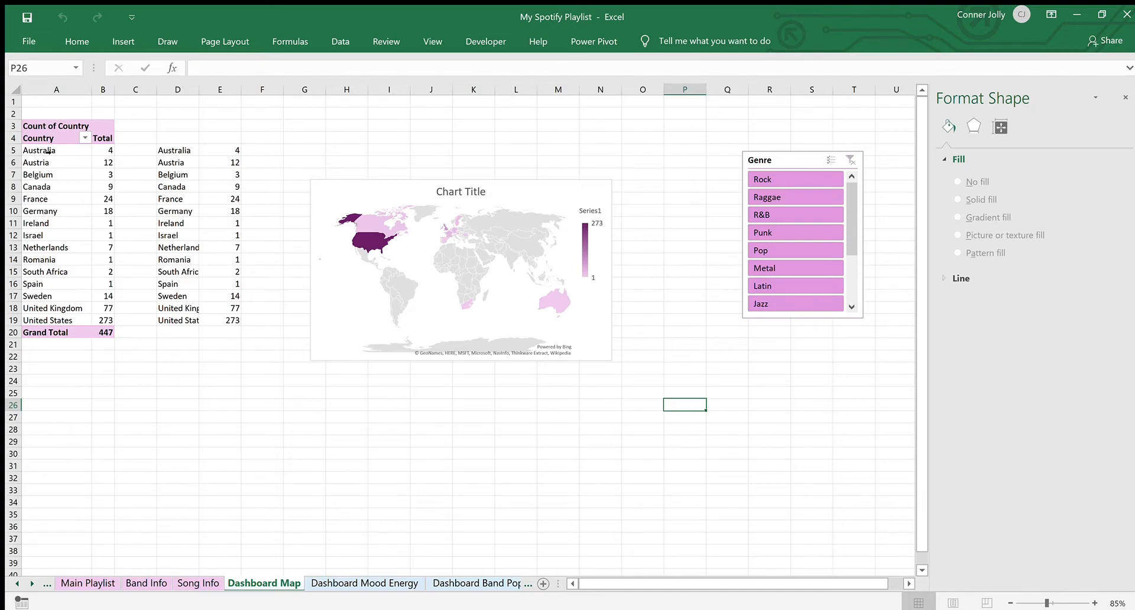
left_click(175, 149)
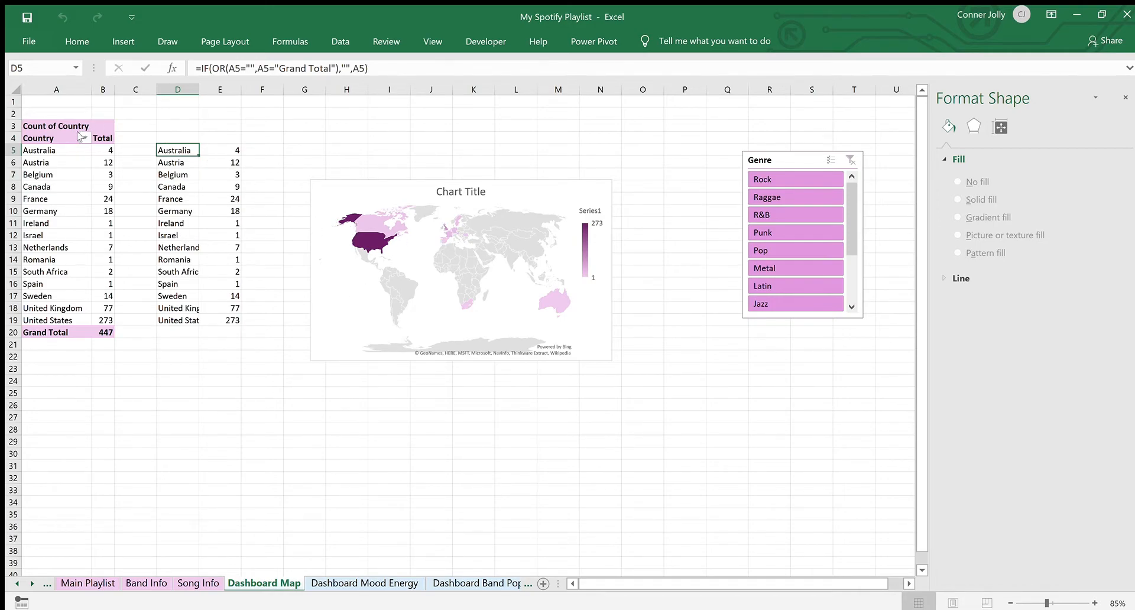
left_click(790, 177)
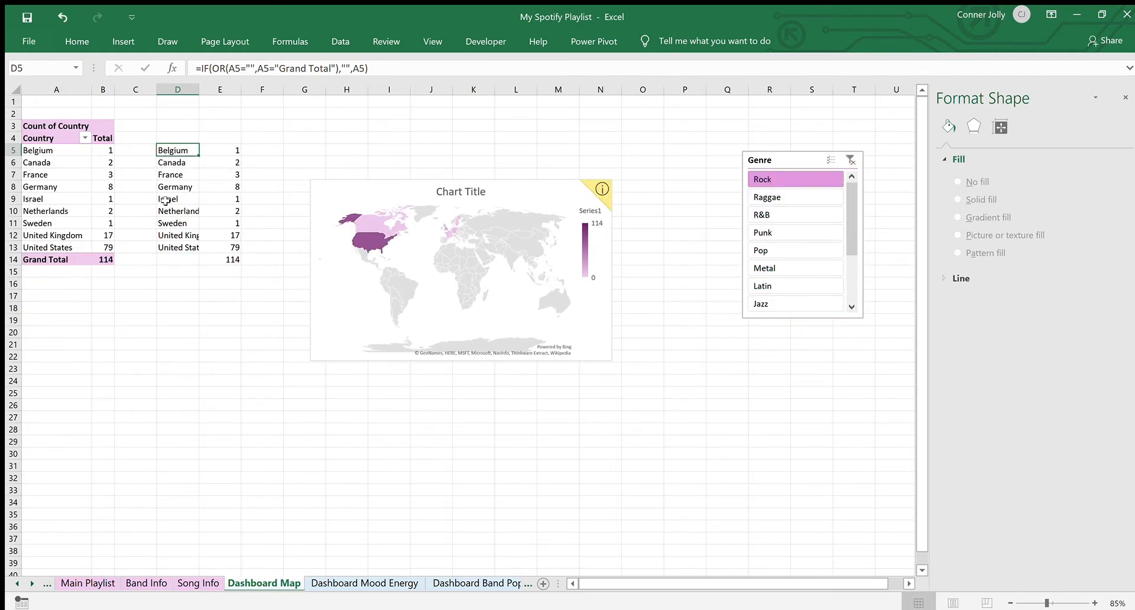
On the Dashboard Mood Energy sheet, examine the energy and song mood pivot table alongside the copied columns behind the chart
key("ctrl+Page_Down")
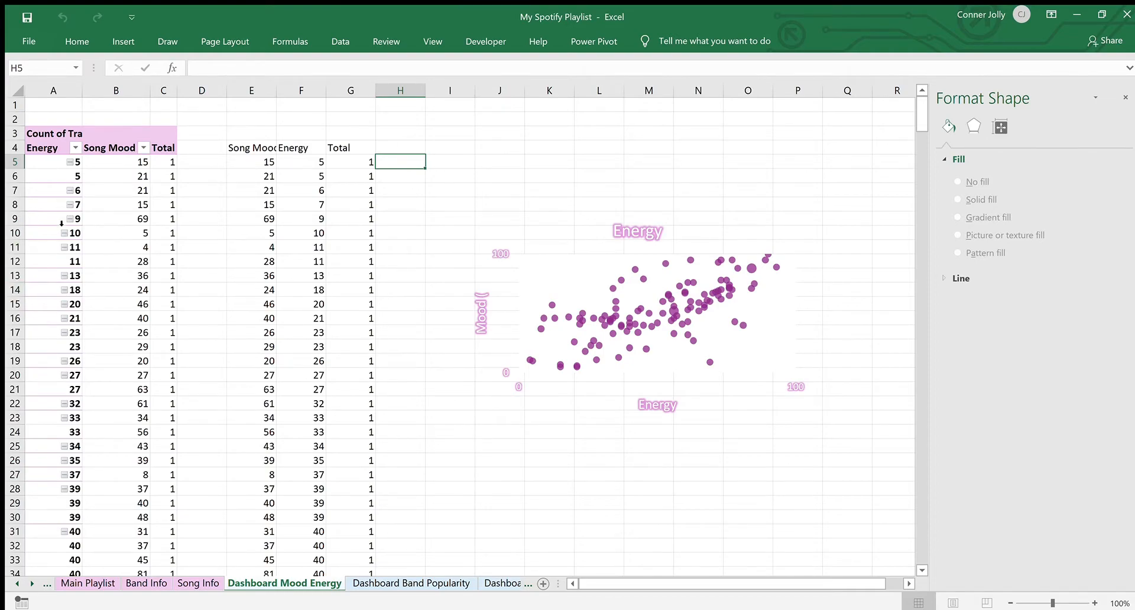
left_click(107, 178)
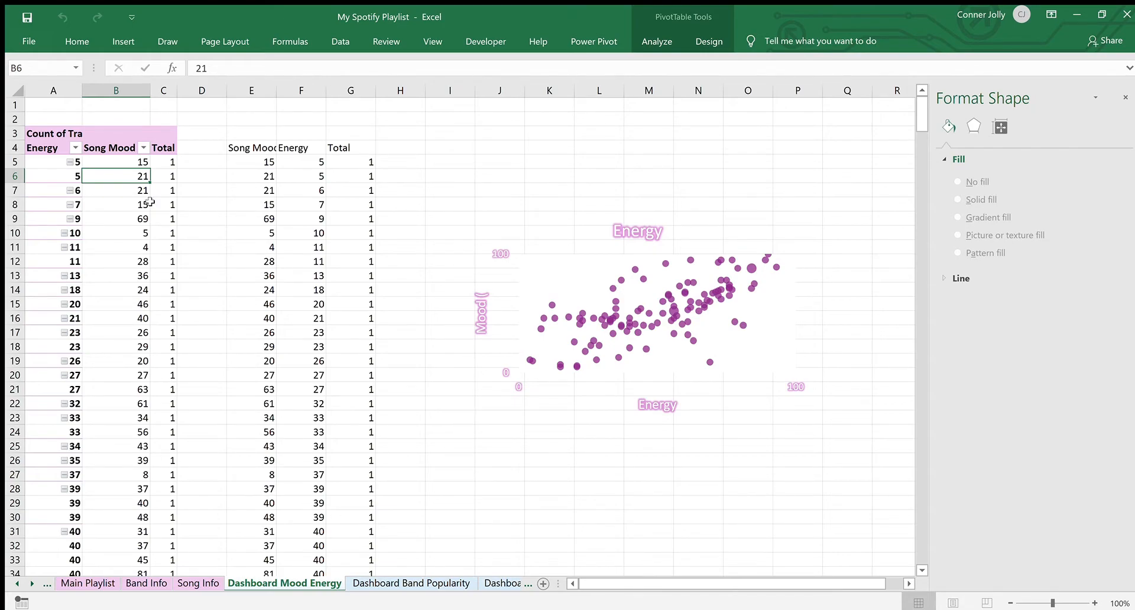
scroll(162, 322, "down", 17)
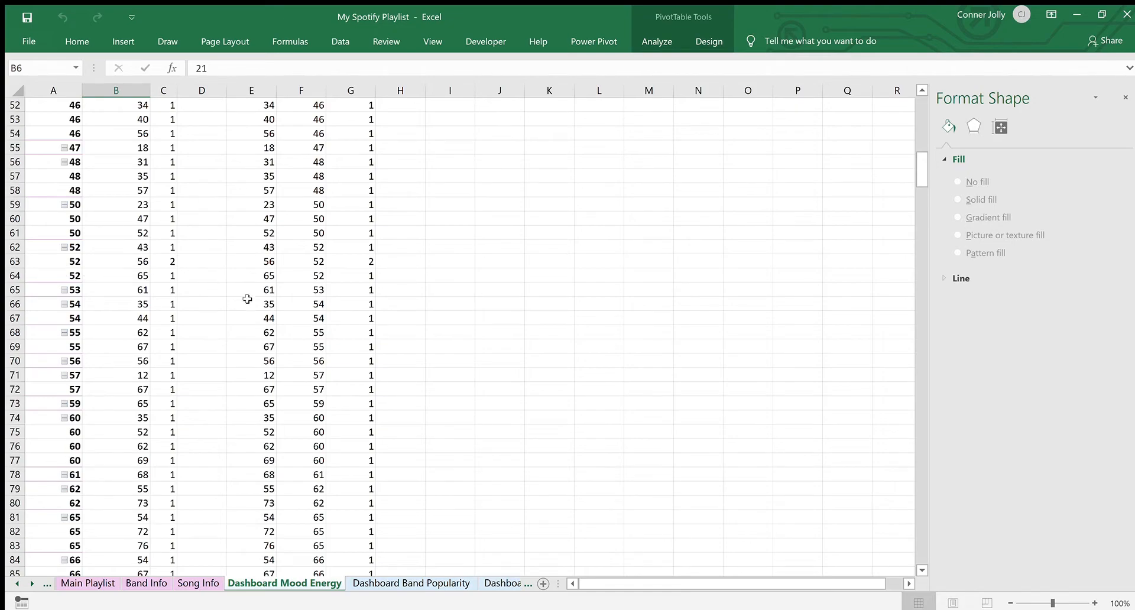
scroll(247, 299, "up", 17)
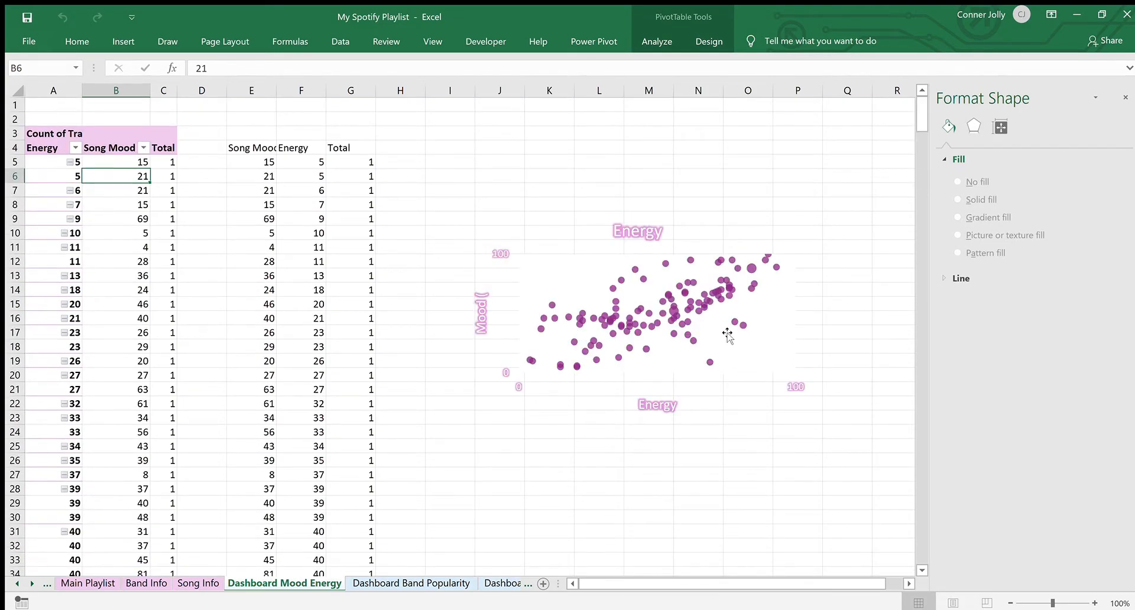
On the Dashboard Band Popularity sheet, inspect the Hipster, Normal, Popular and Very Popular classification formulas in I5 through L5
key("ctrl+Page_Down")
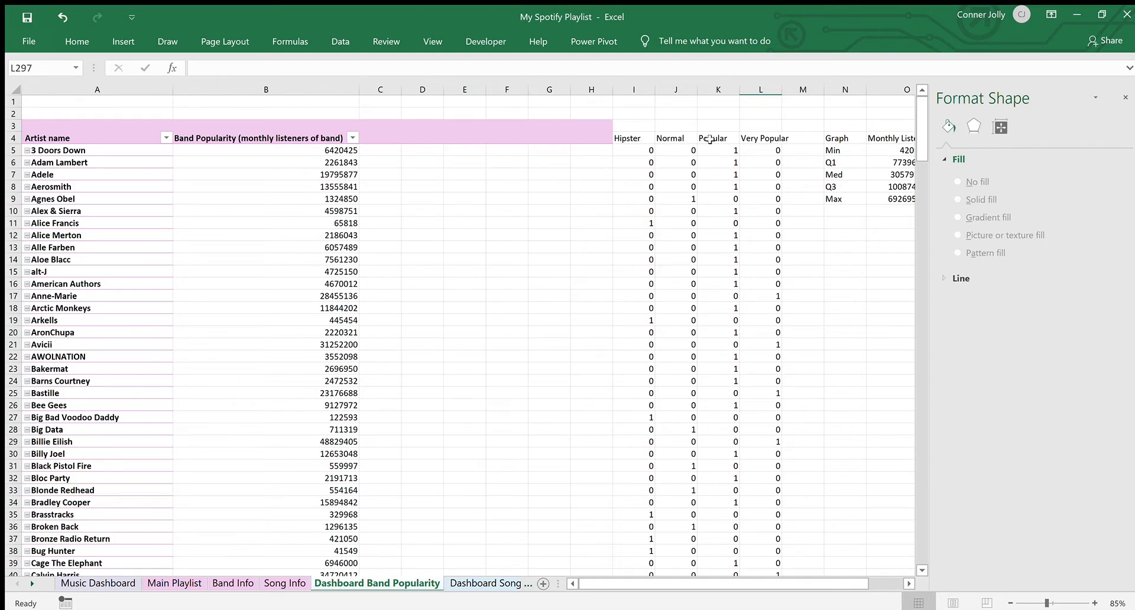
left_click(635, 149)
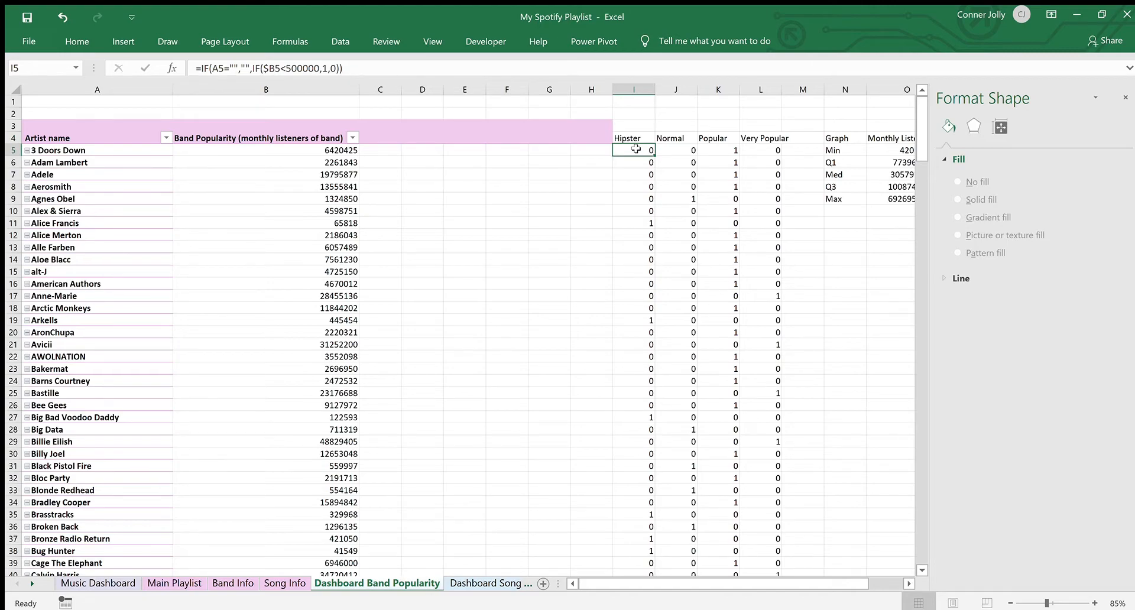
left_click(666, 149)
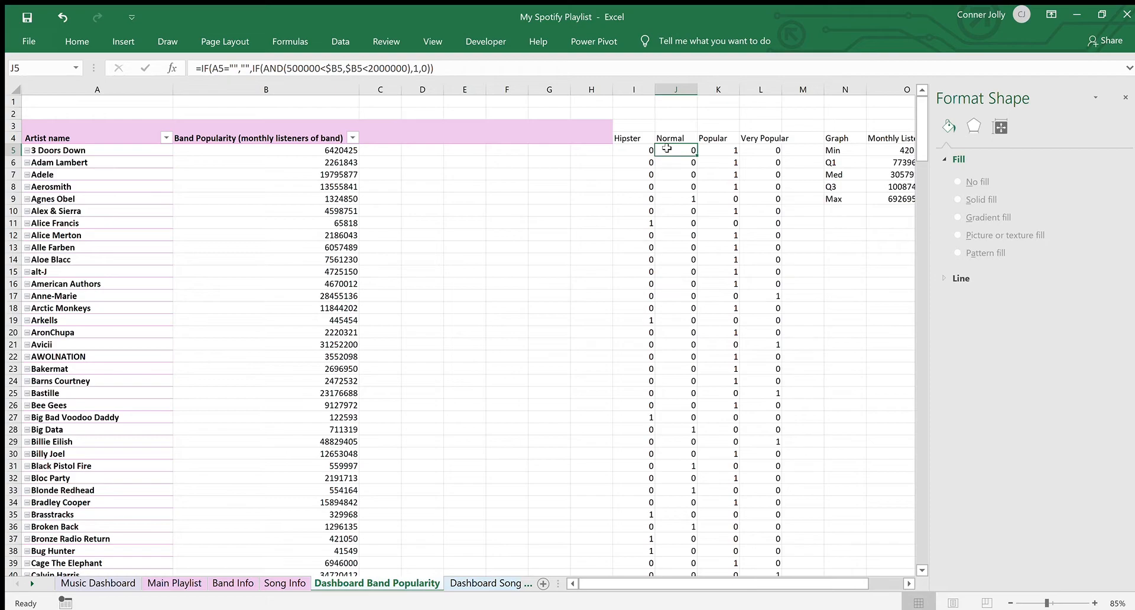
left_click(719, 149)
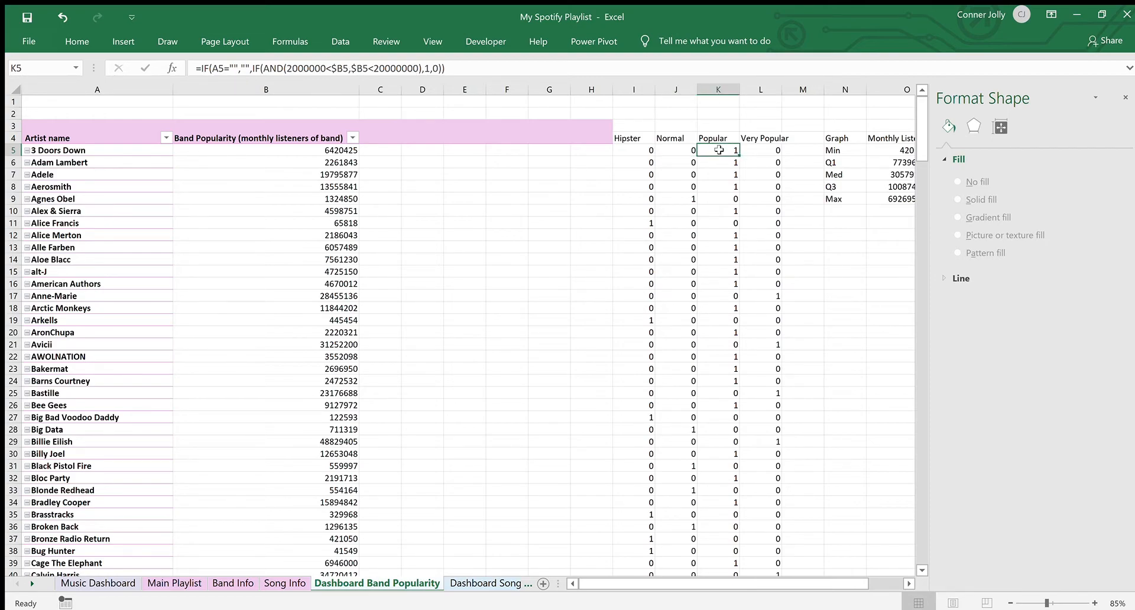
left_click(762, 151)
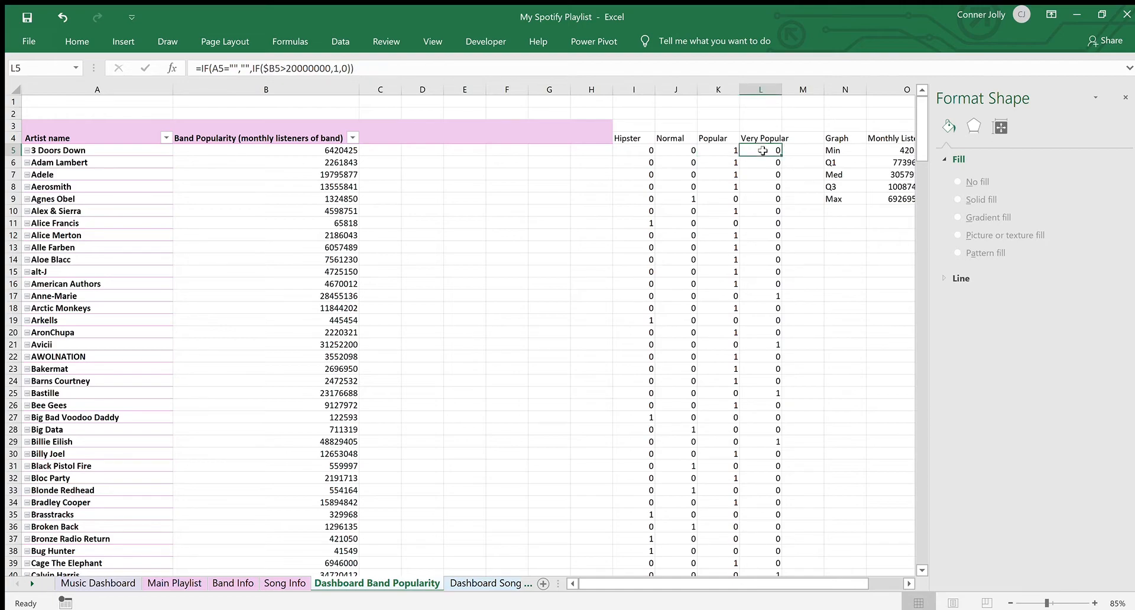
Inspect the popularity summary formulas below the band list: the sums in I277 and M277 and the Hipster percentages in I275 and I276
scroll(727, 323, "down", 20)
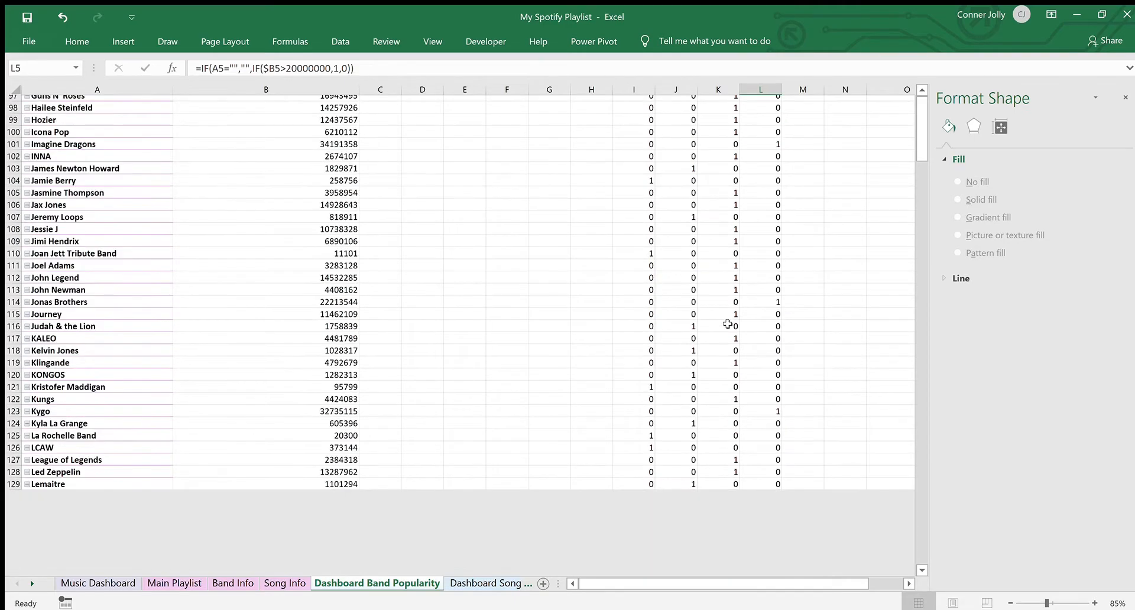
scroll(727, 324, "down", 20)
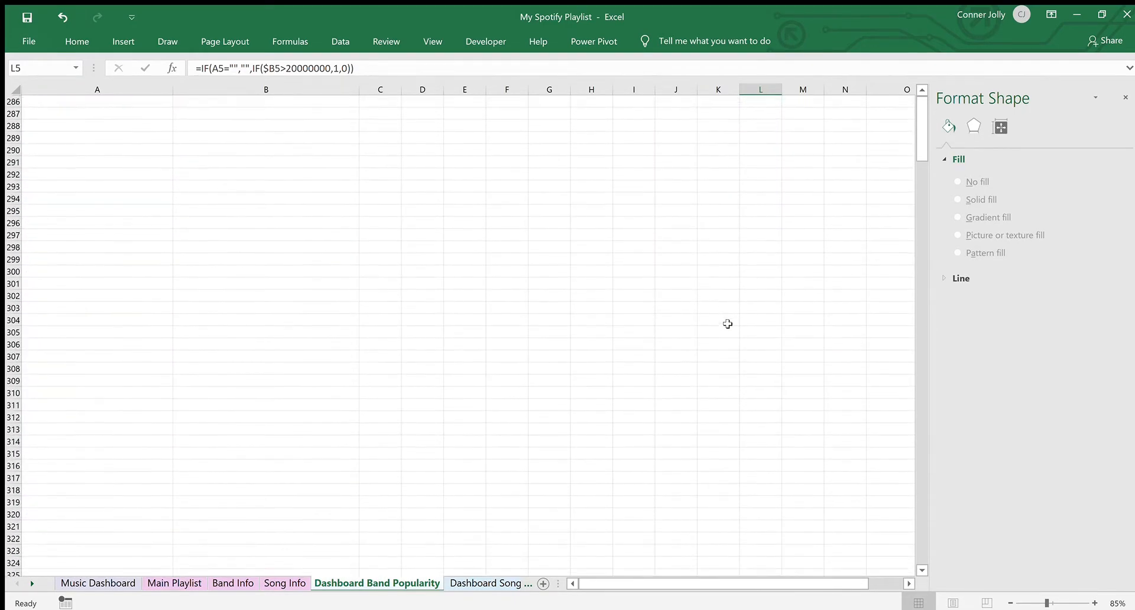
scroll(727, 323, "up", 5)
double_click(647, 247)
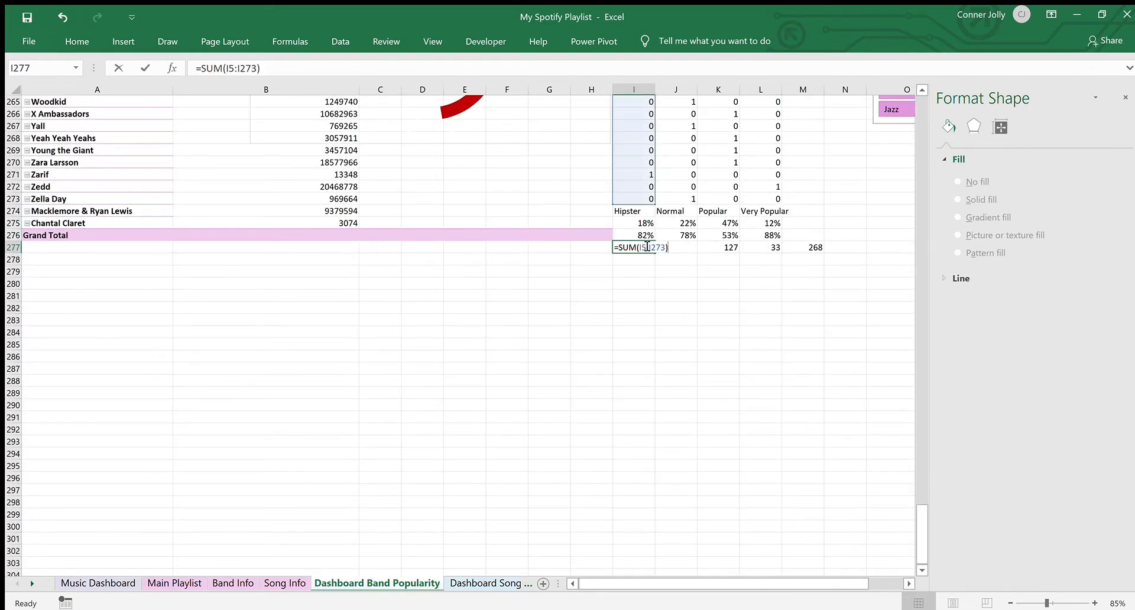
key("Return")
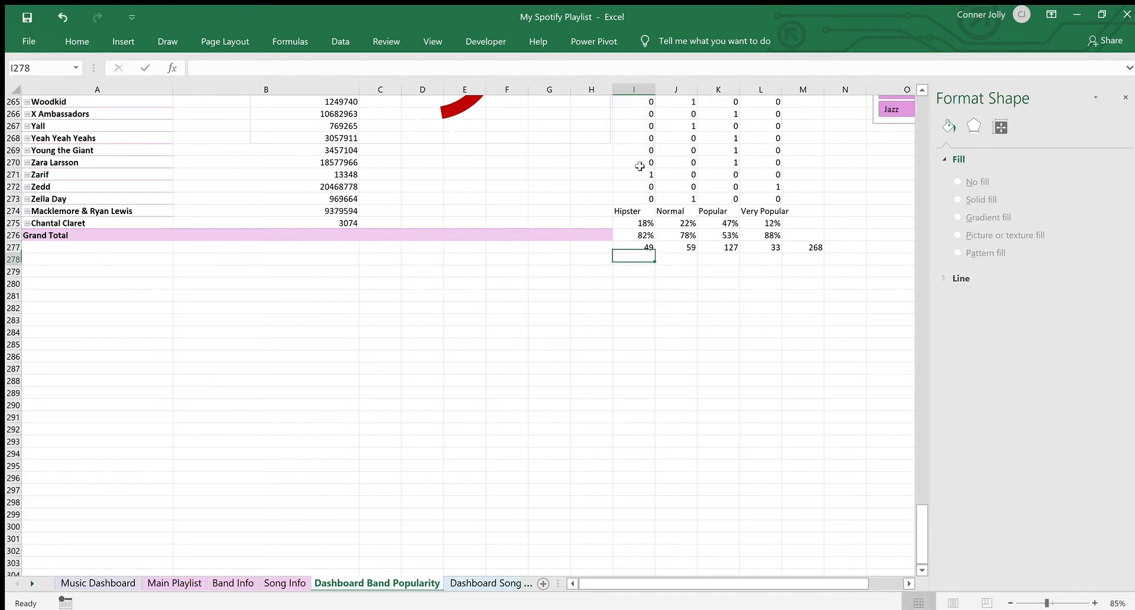
double_click(820, 247)
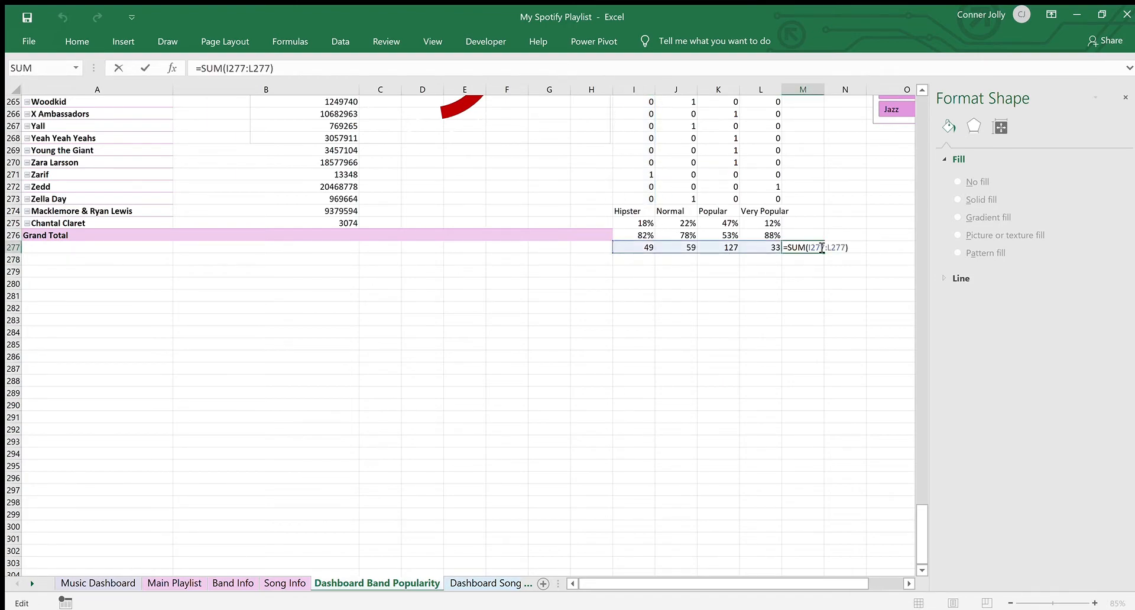
key("Return")
double_click(643, 224)
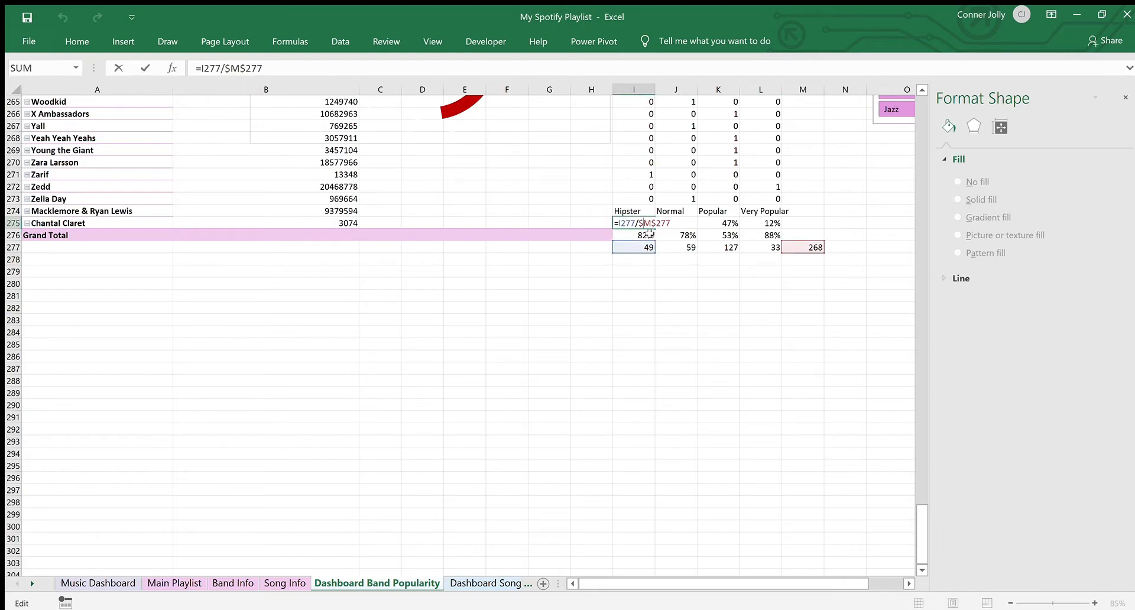
key("Return")
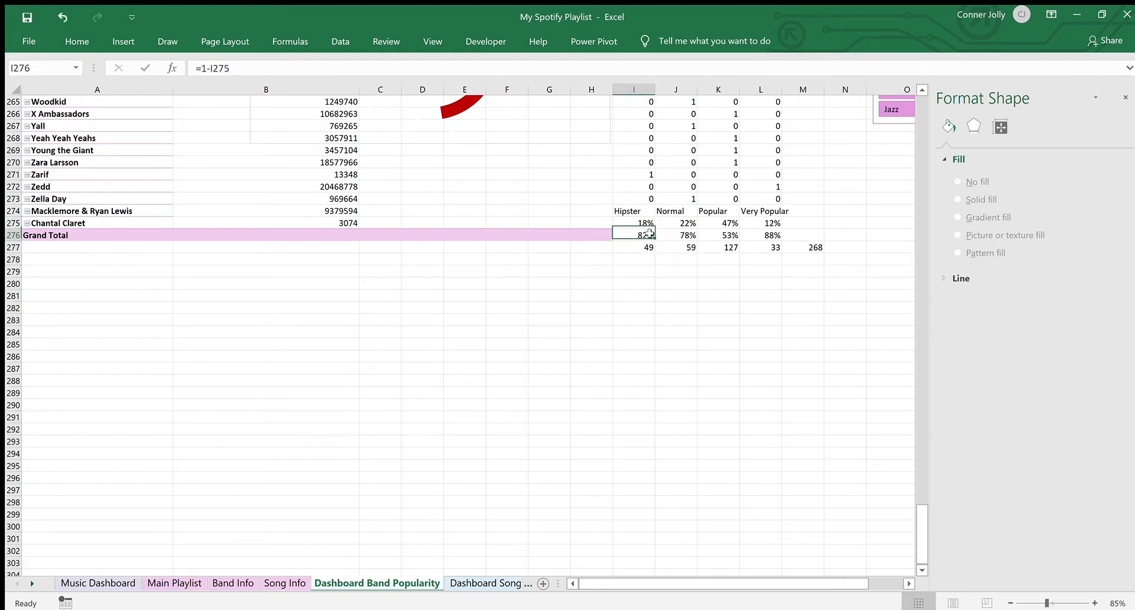
Insert a doughnut chart from the Hipster percentages in I275:I276
left_click_drag(635, 217, 634, 232)
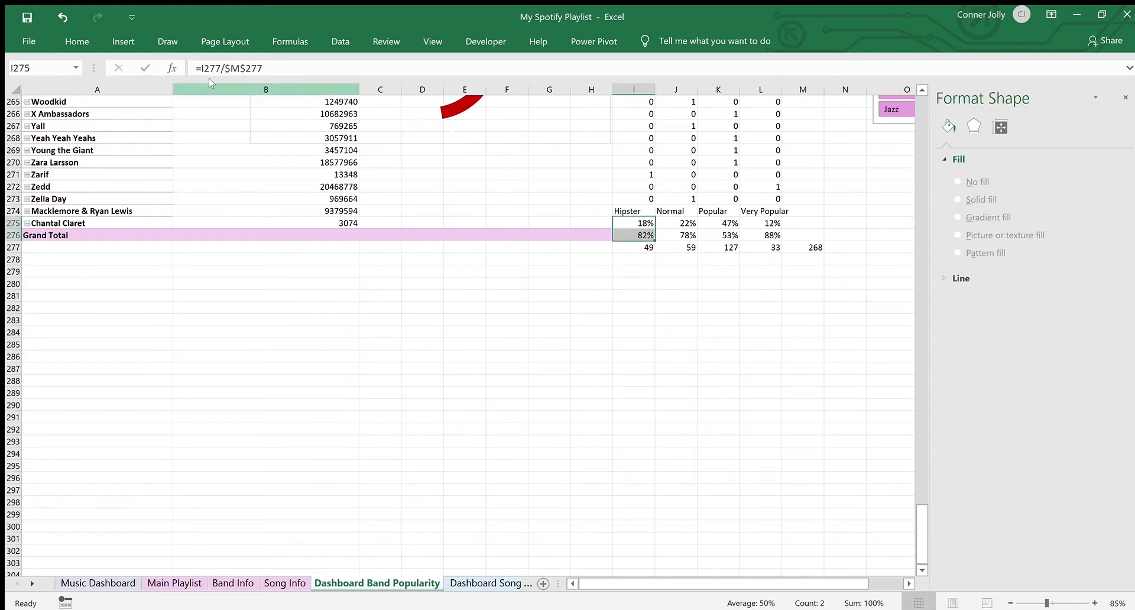
left_click(114, 39)
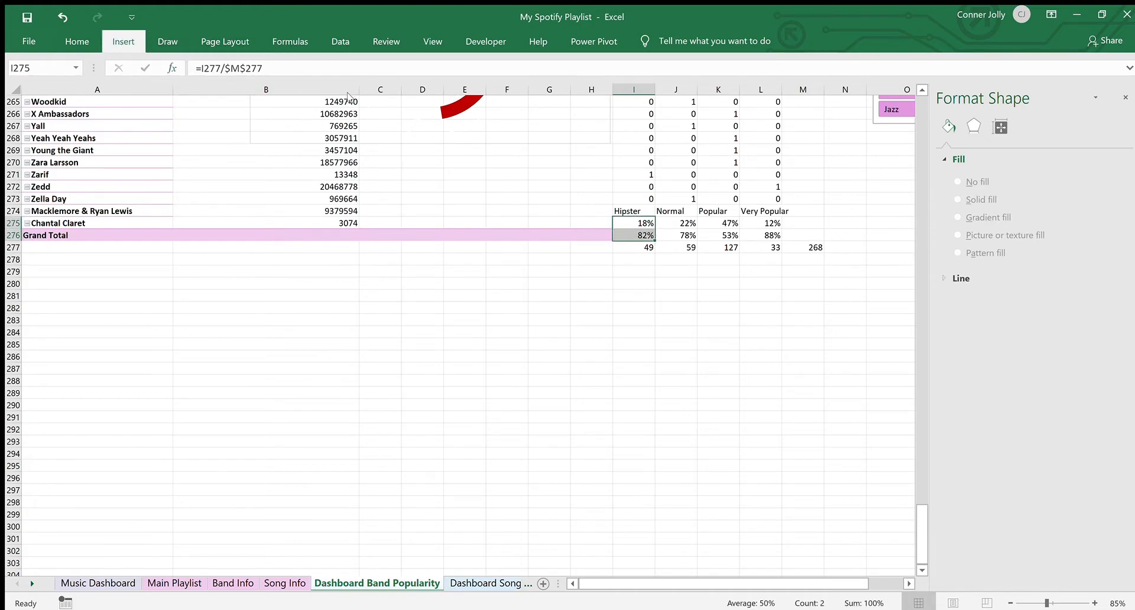
left_click(377, 279)
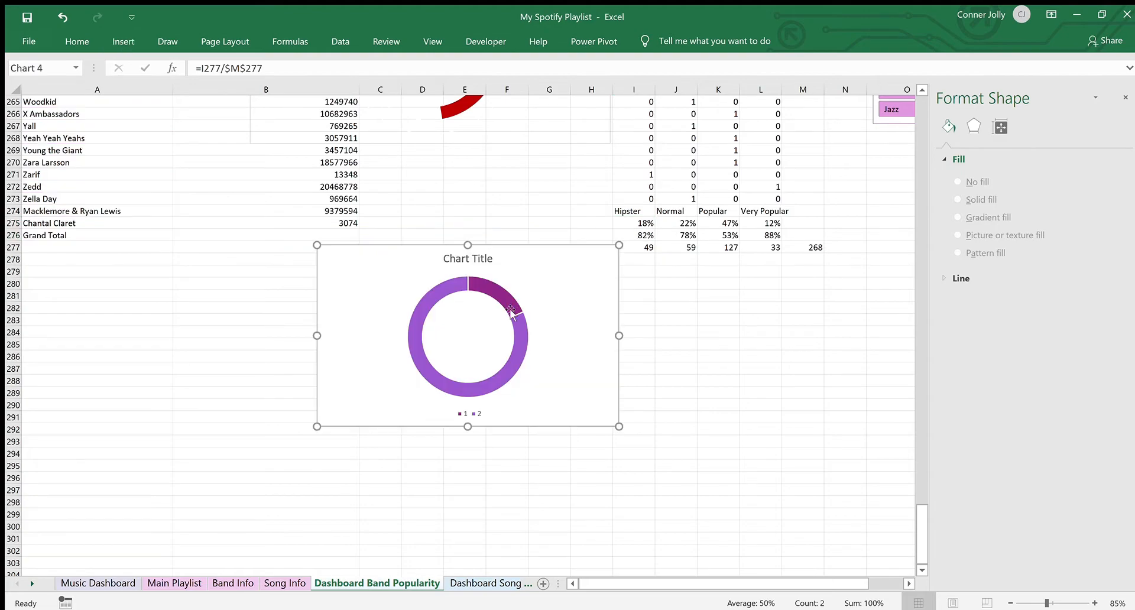
Set the doughnut's larger remainder slice to no fill and move the chart lower, beneath the band popularity table
left_click(518, 322)
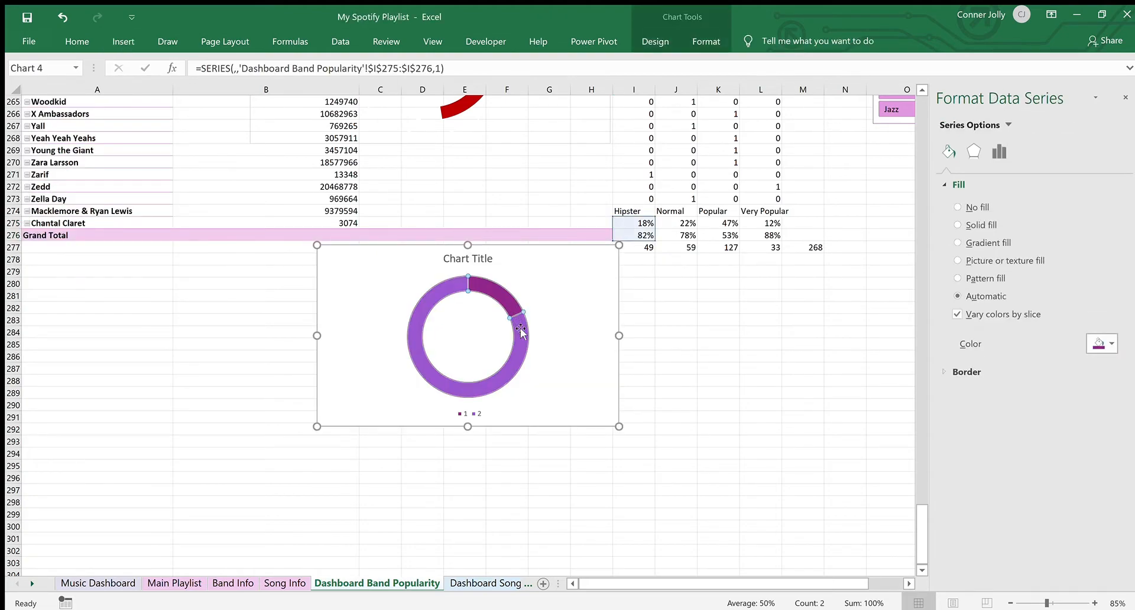
left_click(520, 326)
left_click(958, 207)
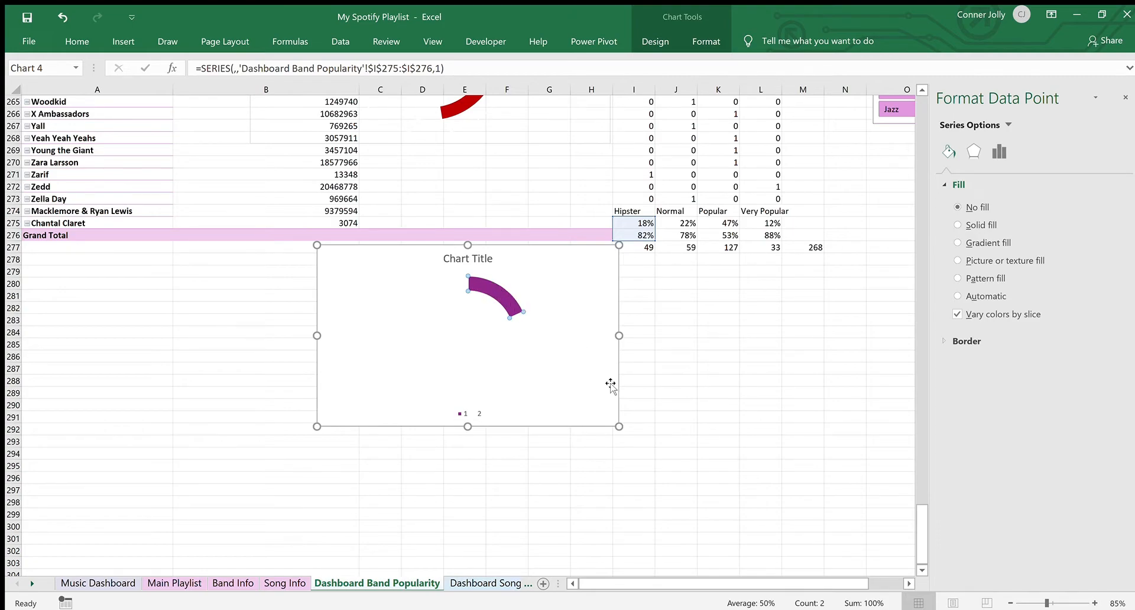
left_click_drag(584, 307, 471, 348)
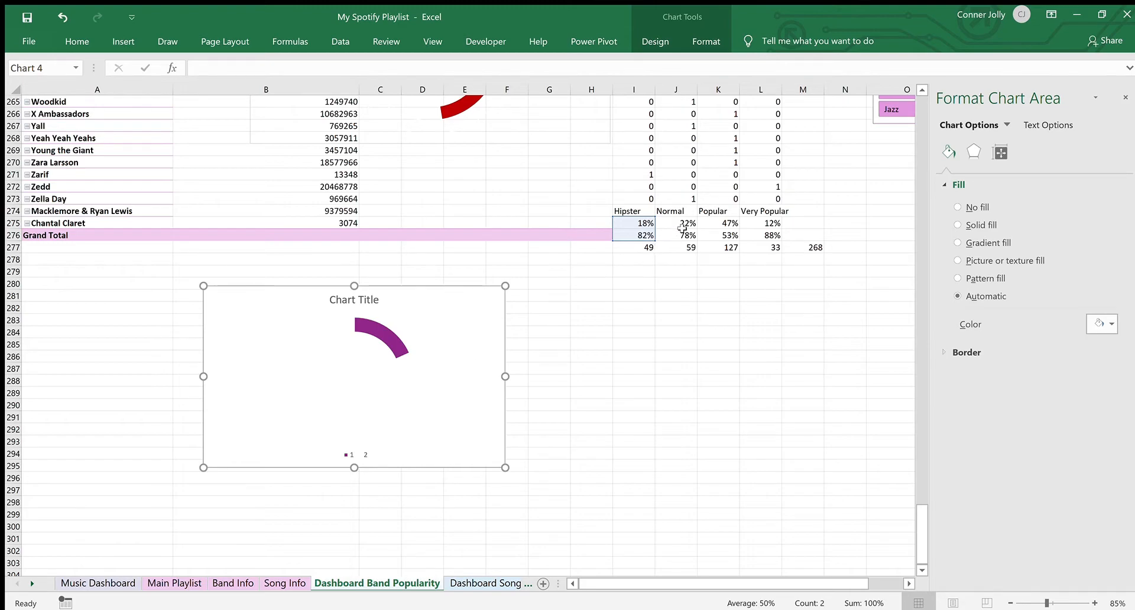
Insert a doughnut chart from the Normal percentages in J275:J276 and place it beside the Hipster doughnut
left_click_drag(683, 223, 683, 235)
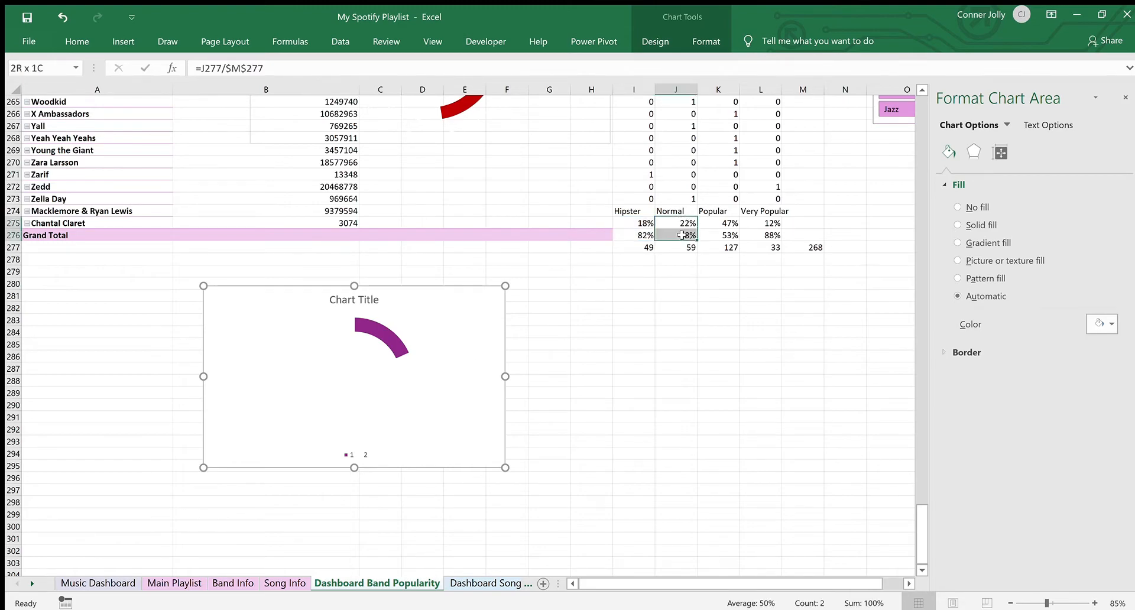
left_click(111, 34)
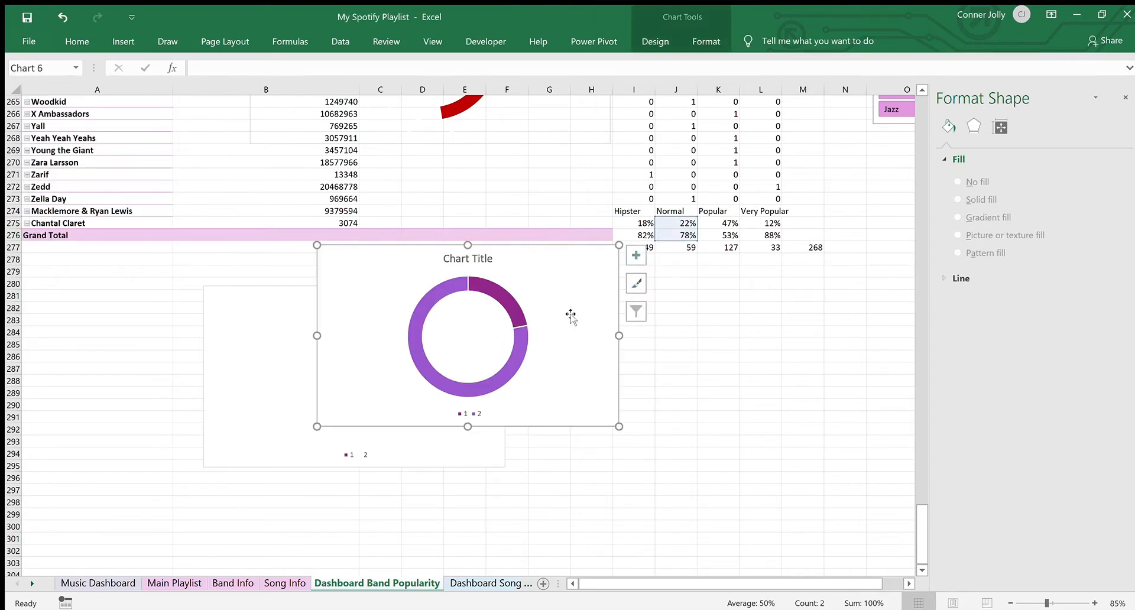
left_click_drag(574, 298, 718, 340)
Set only the larger remainder slice of the Normal doughnut to no fill
left_click(601, 347)
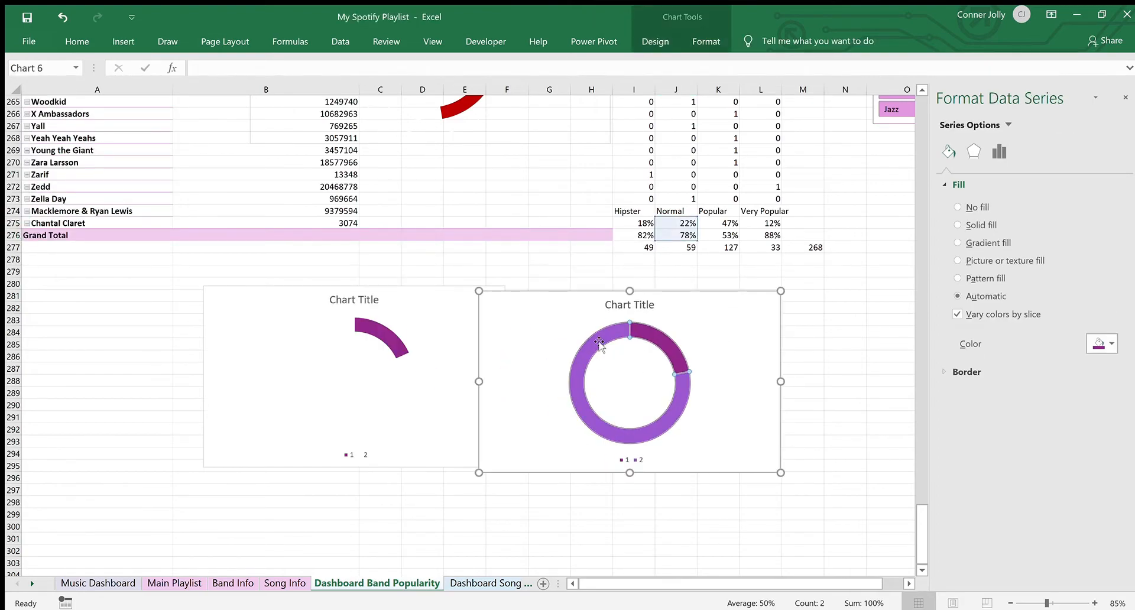
left_click(958, 208)
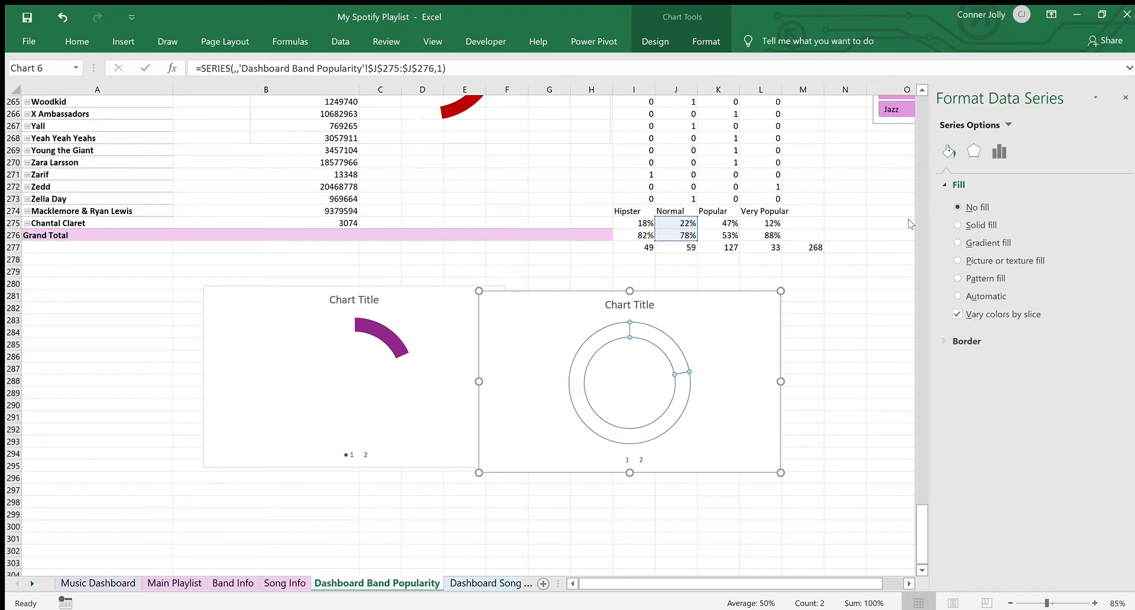
key("ctrl+z")
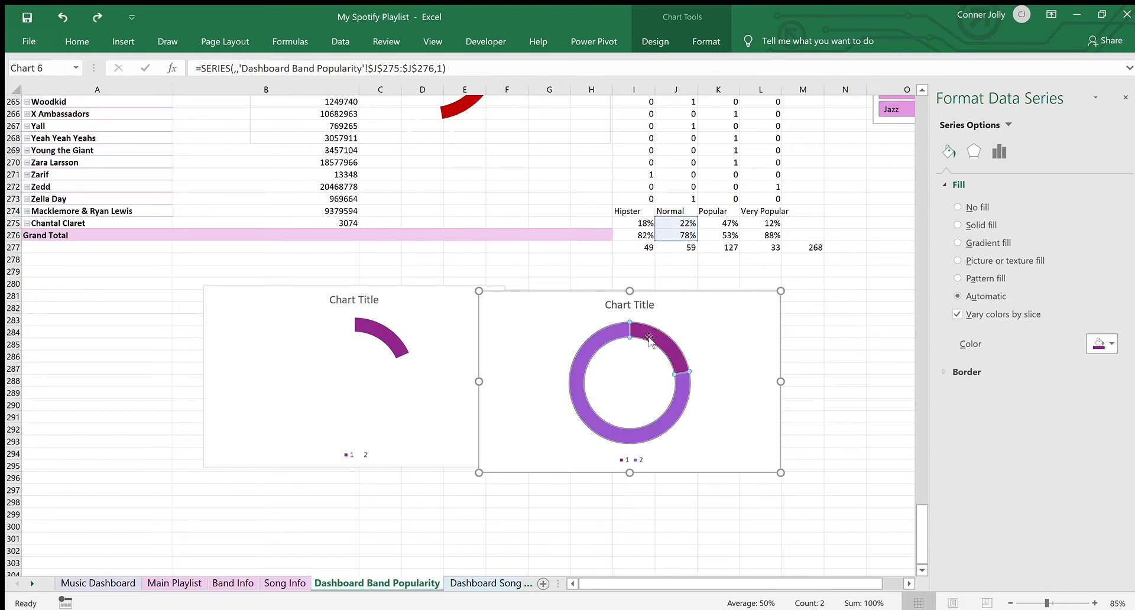
left_click(615, 335)
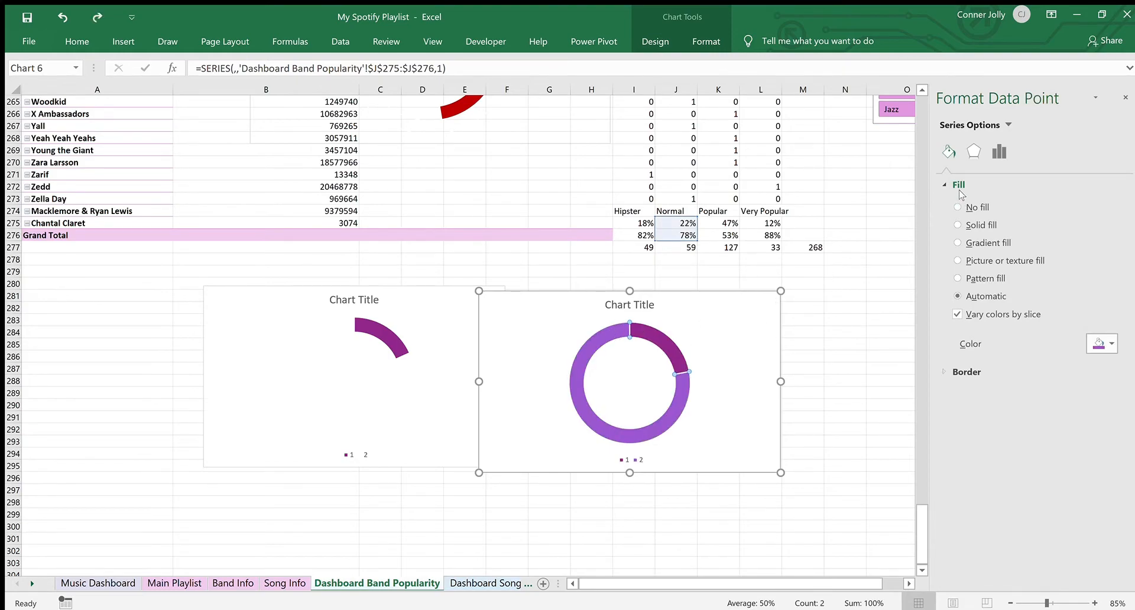
left_click(957, 207)
Cut the Normal doughnut chart and paste it into the Hipster chart as an outer ring
left_click(707, 341)
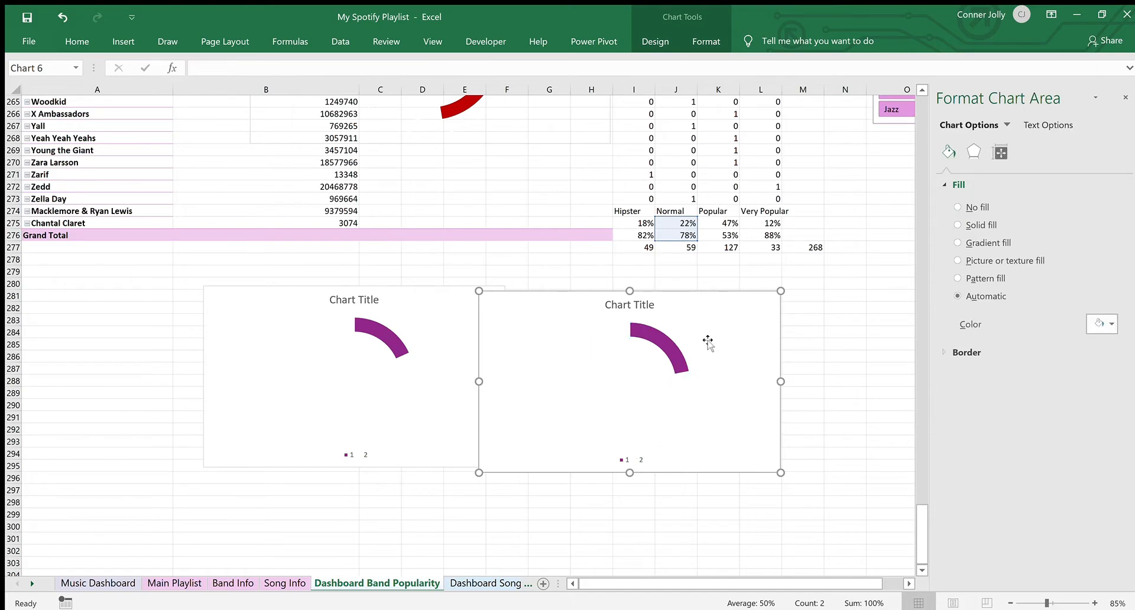
key("Delete")
left_click(451, 335)
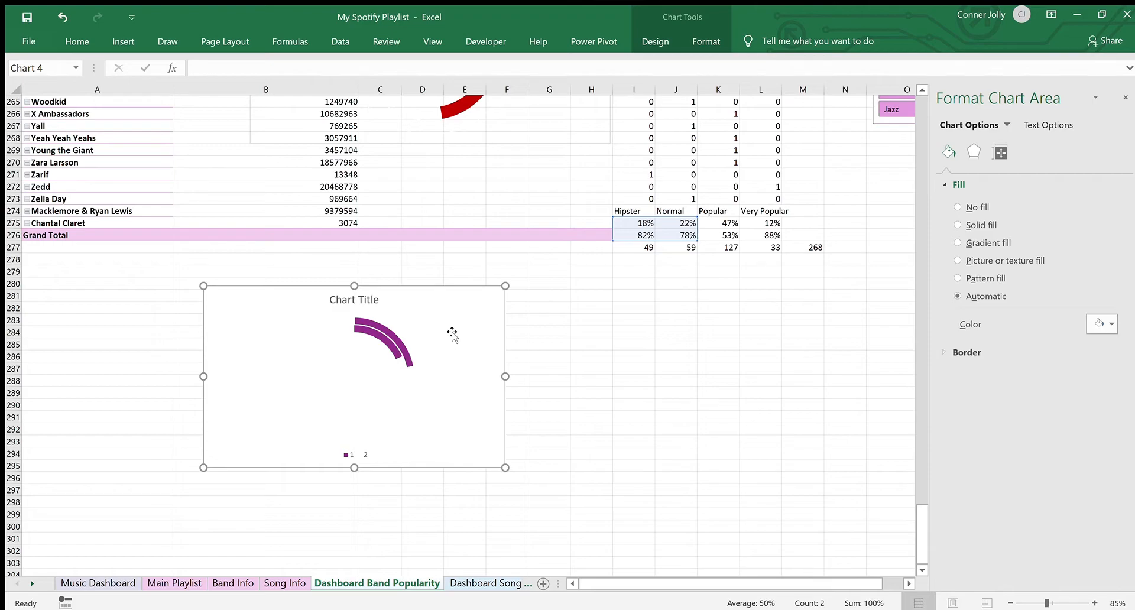
On the Dashboard Song Length sheet, inspect the QUARTILE.INC formula for the Min length in P5 and its source range in column B
key("ctrl+Page_Down")
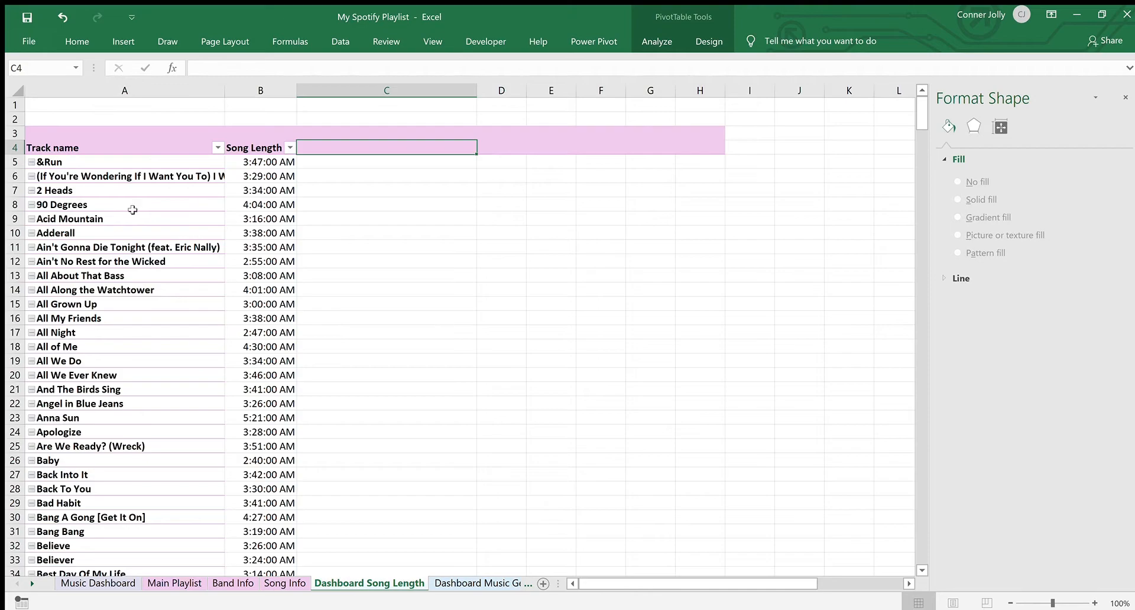
scroll(502, 309, "right", 5)
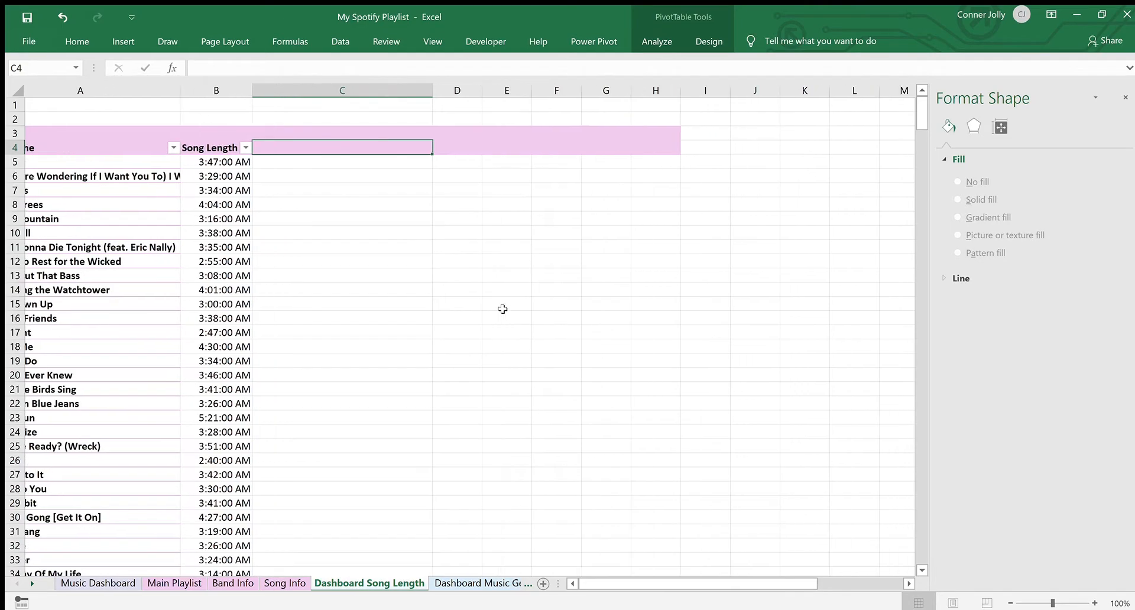
scroll(501, 309, "right", 1)
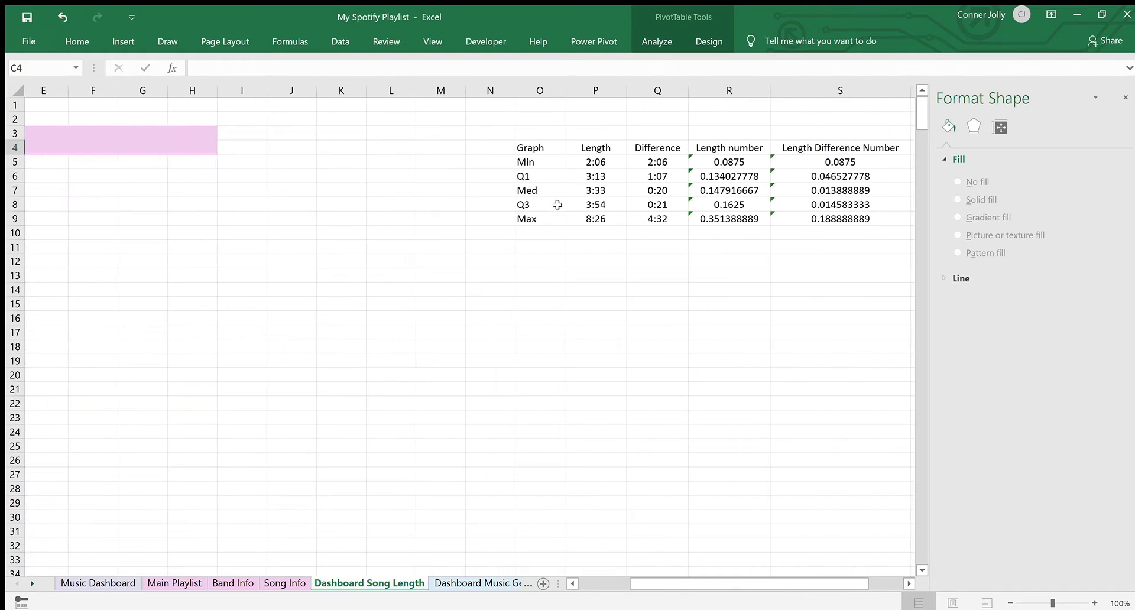
left_click(603, 161)
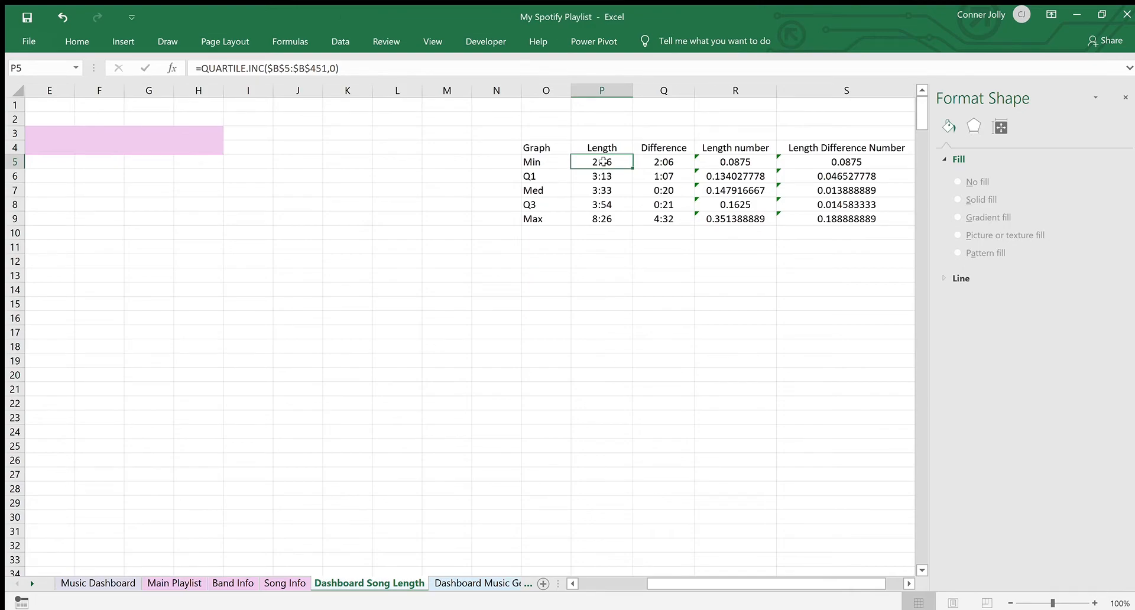
double_click(603, 162)
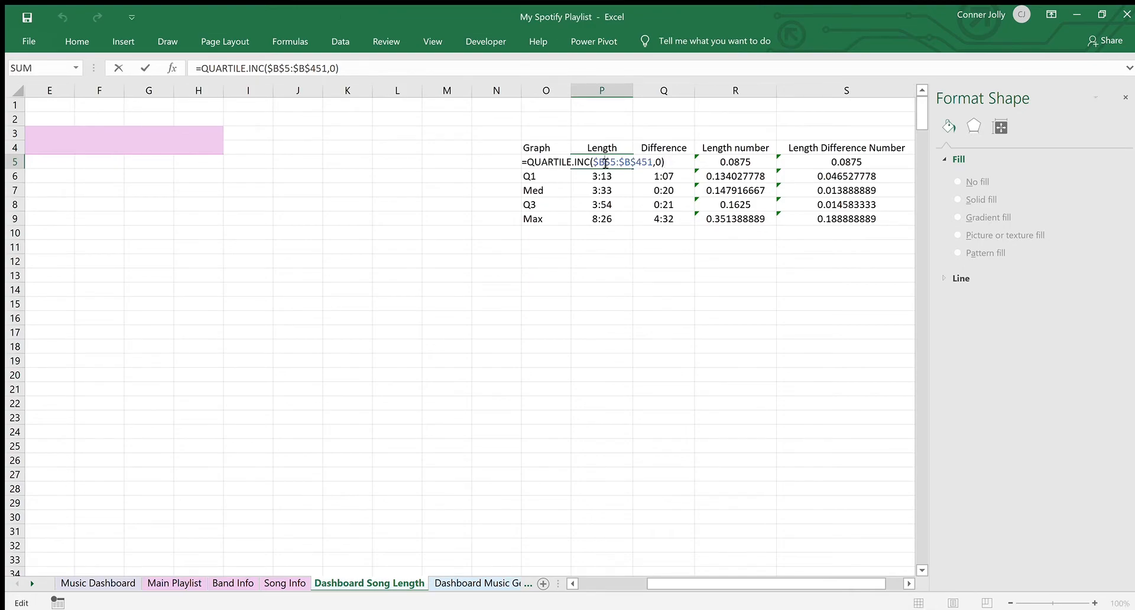
scroll(362, 266, "left", 4)
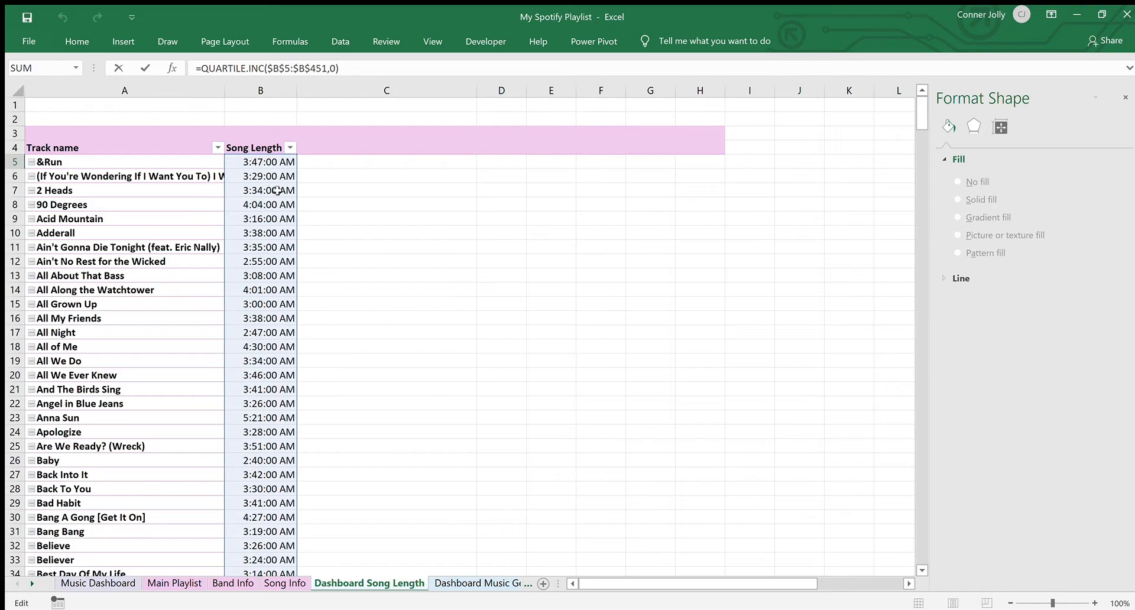
scroll(629, 234, "right", 3)
scroll(629, 234, "right", 1)
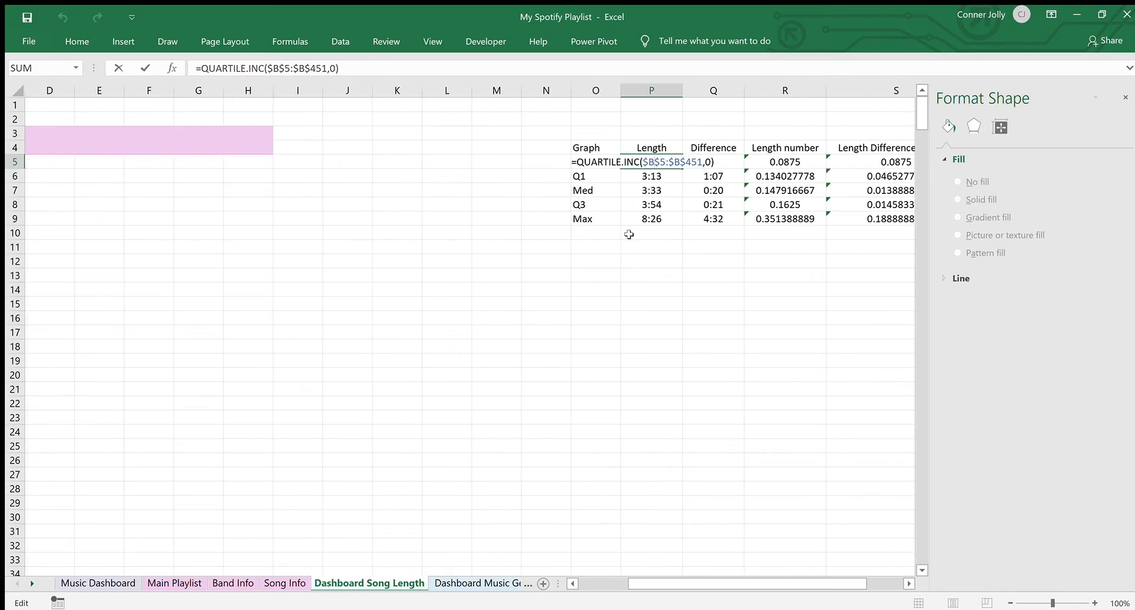
key("Return")
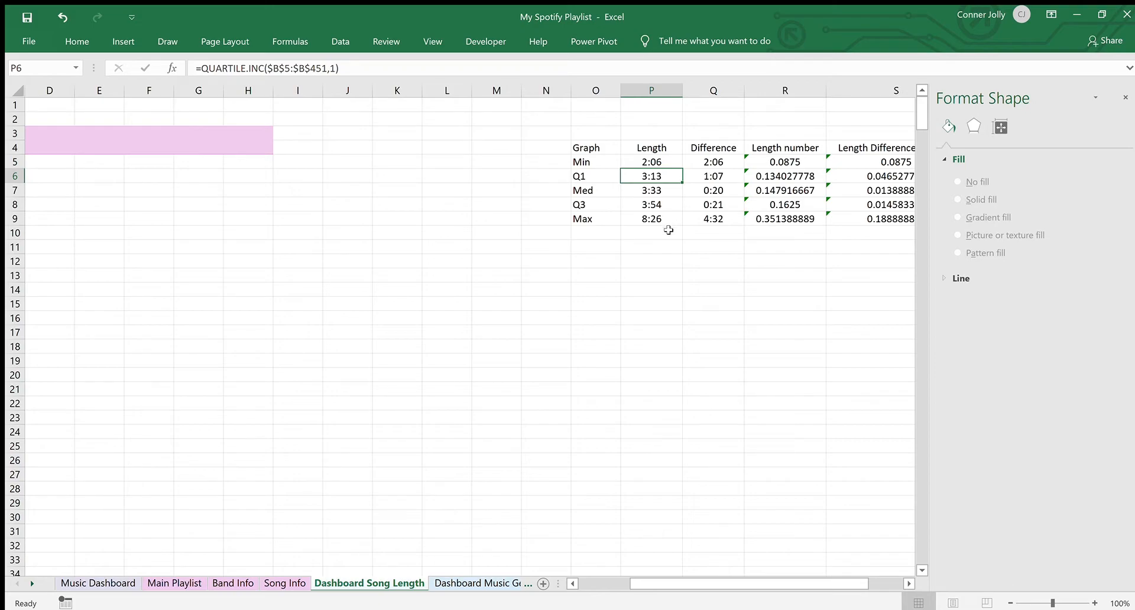
Inspect the Difference formulas for Min and Q1 in Q5 and Q6
scroll(719, 164, "right", 2)
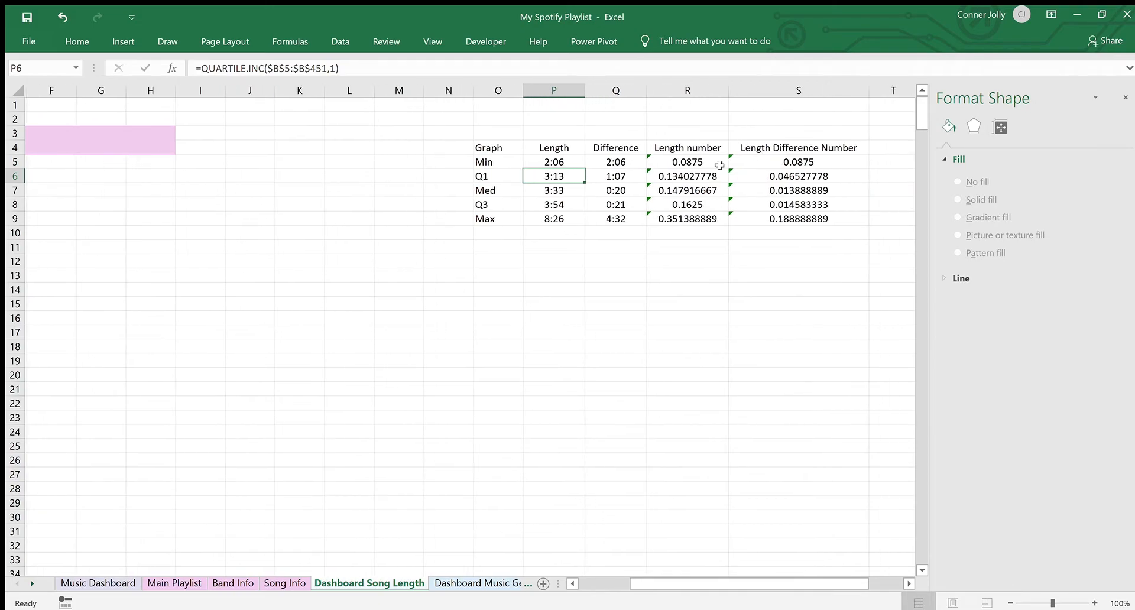
left_click(622, 161)
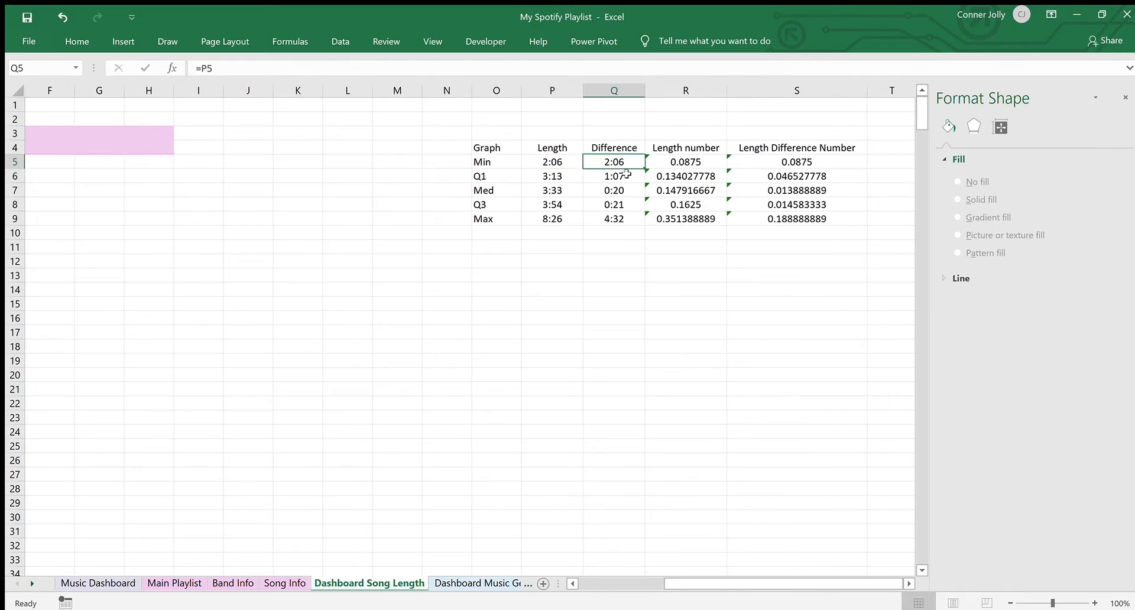
left_click(624, 174)
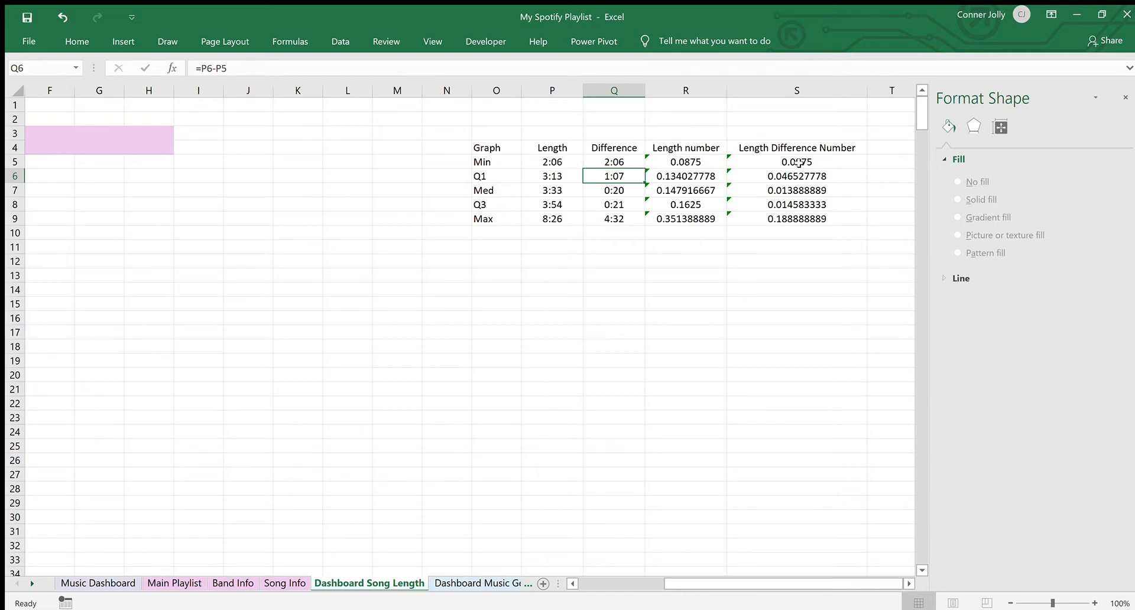
Insert a stacked bar chart from the Length Difference Numbers in S5:S9, with each value as its own series in one bar
left_click_drag(781, 159, 795, 225)
left_click(118, 42)
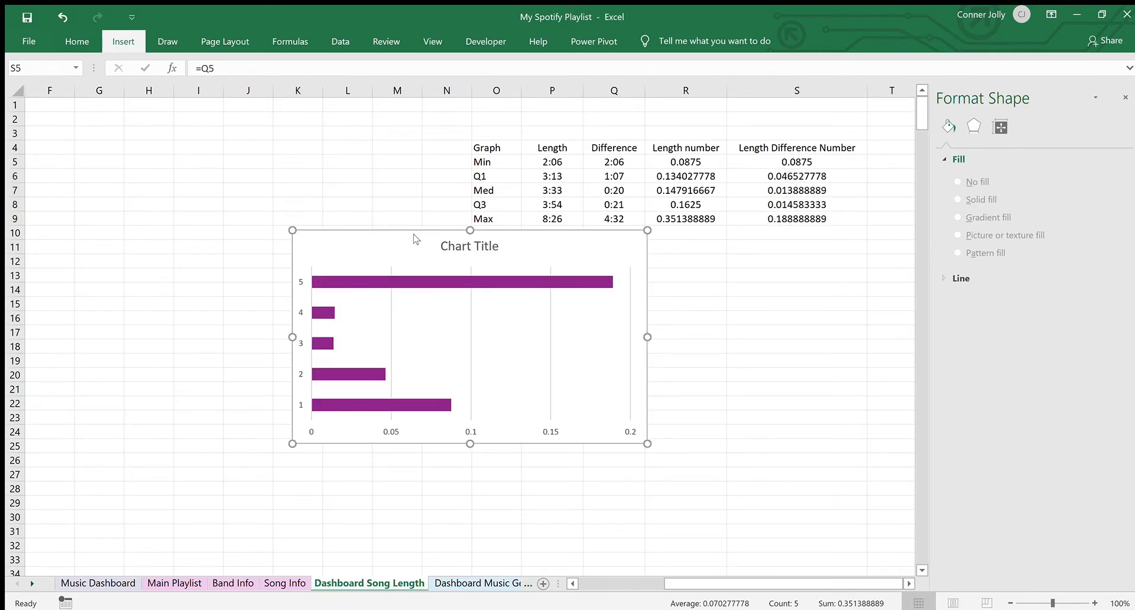
left_click(450, 330)
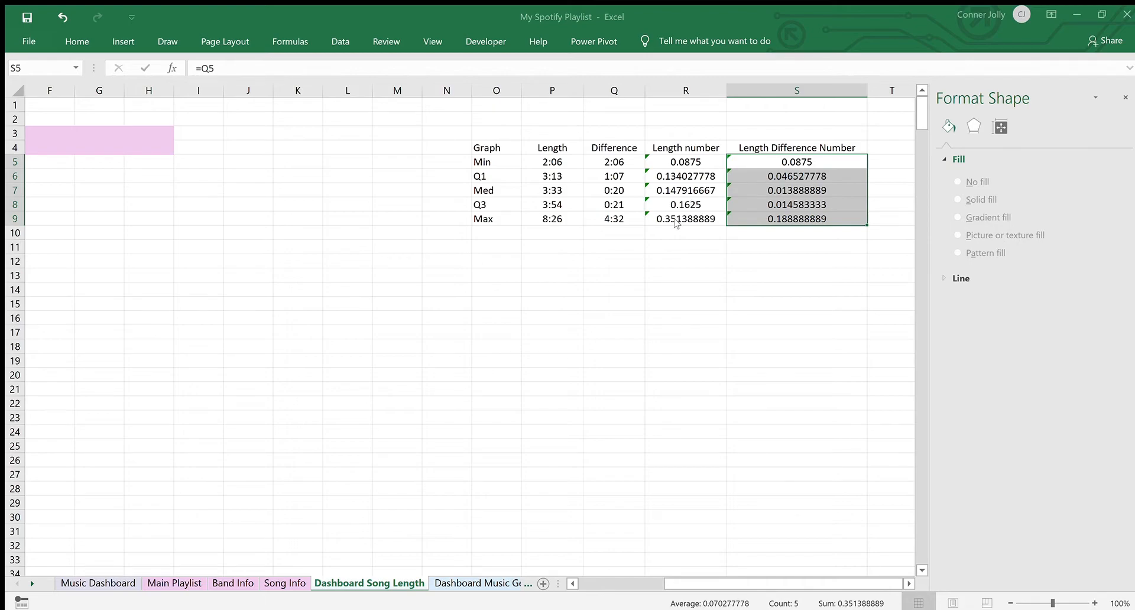
left_click(727, 503)
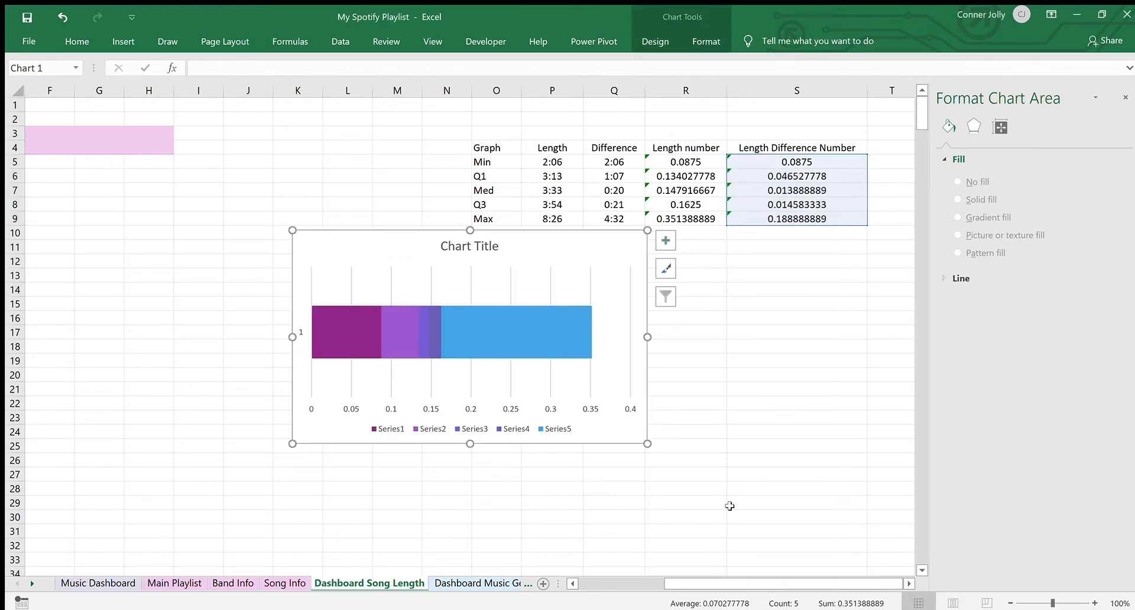
Set the Min, Max and Q1 segments of the stacked bar to no fill
left_click(354, 320)
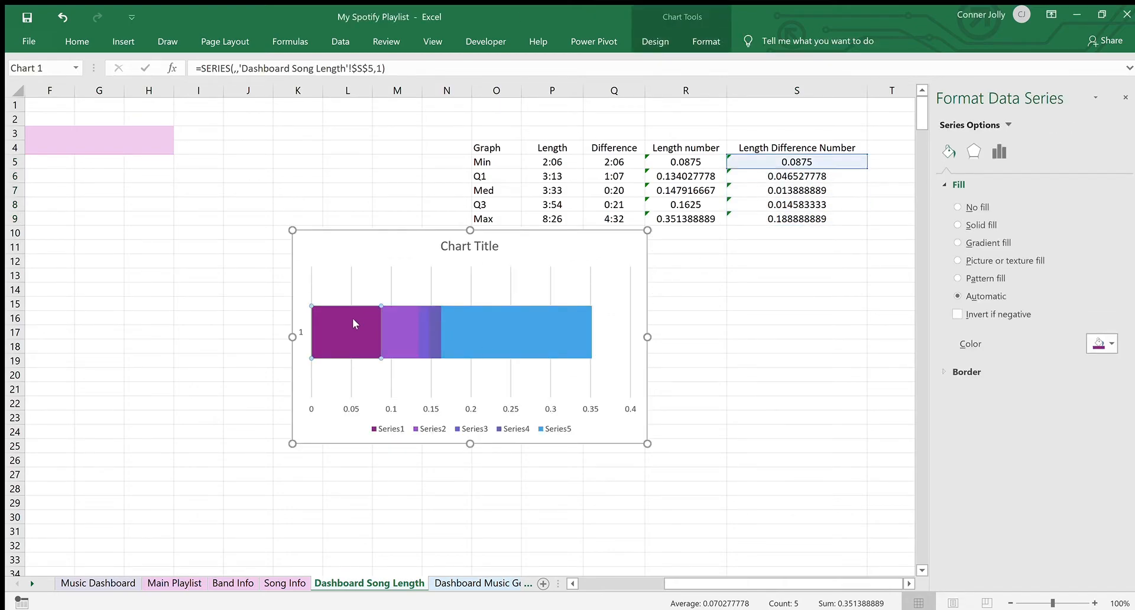
left_click(957, 206)
left_click(516, 321)
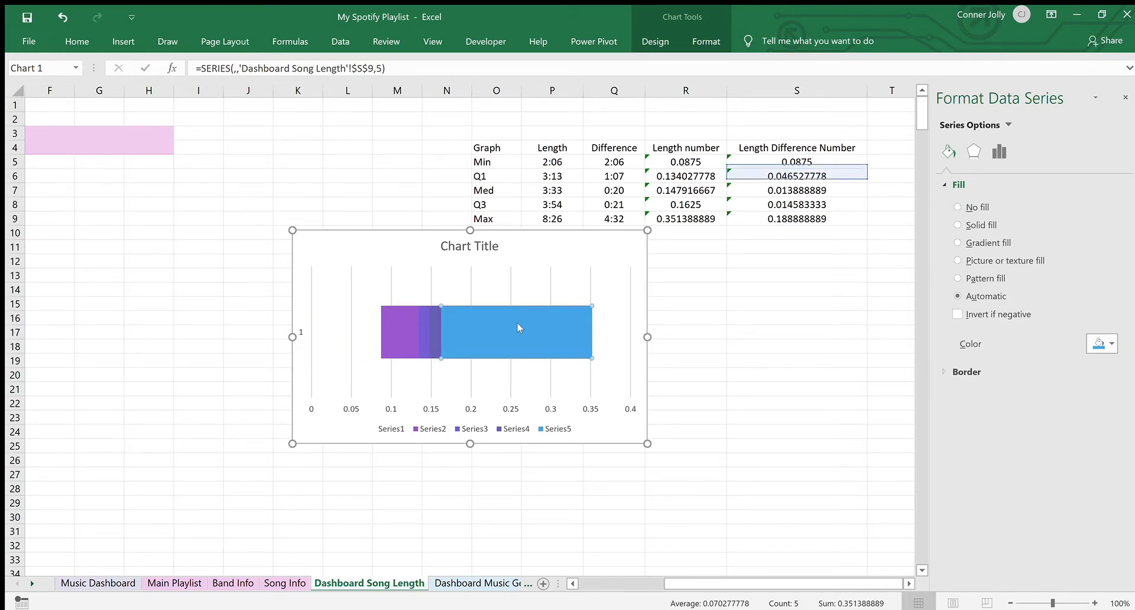
left_click(956, 207)
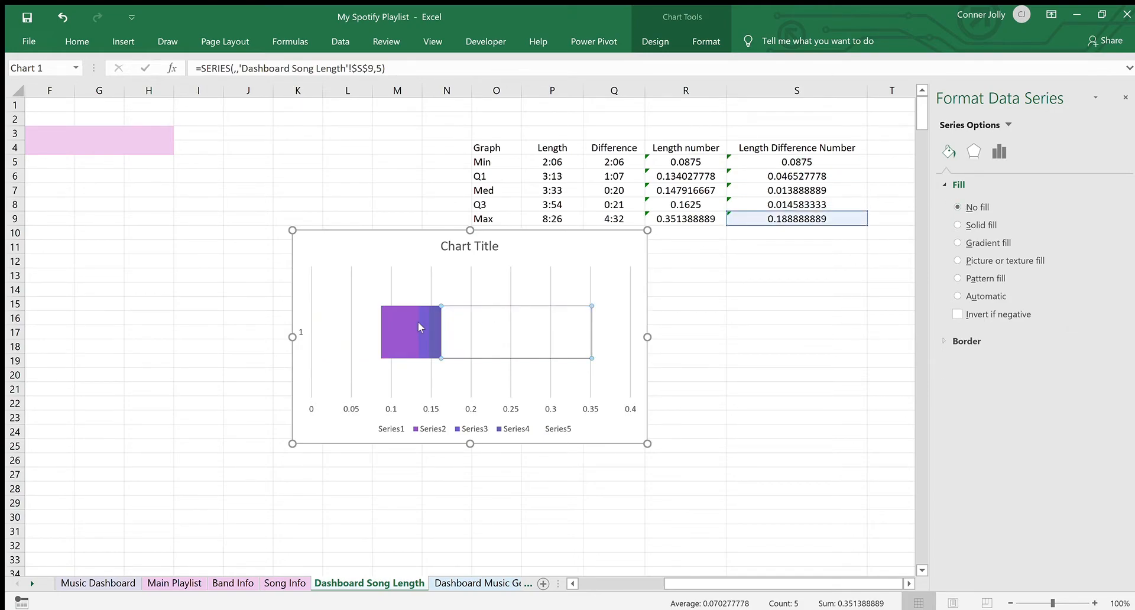
left_click(385, 322)
left_click(957, 206)
Add horizontal error bars to the Q1 series with Minus direction, Cap end style and a 100% error amount
left_click(686, 40)
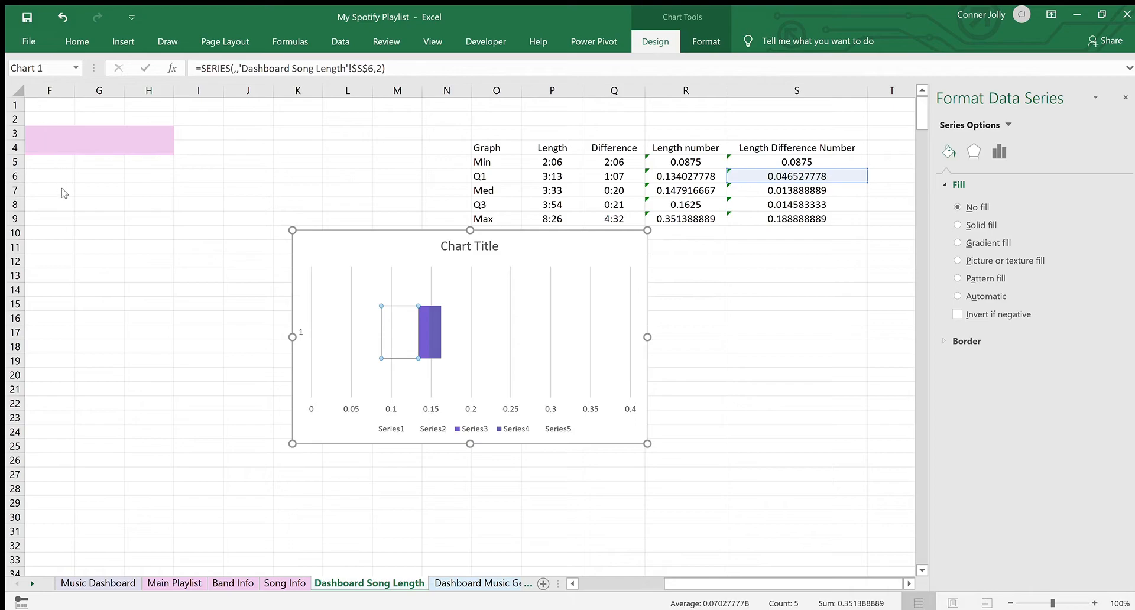
left_click(184, 361)
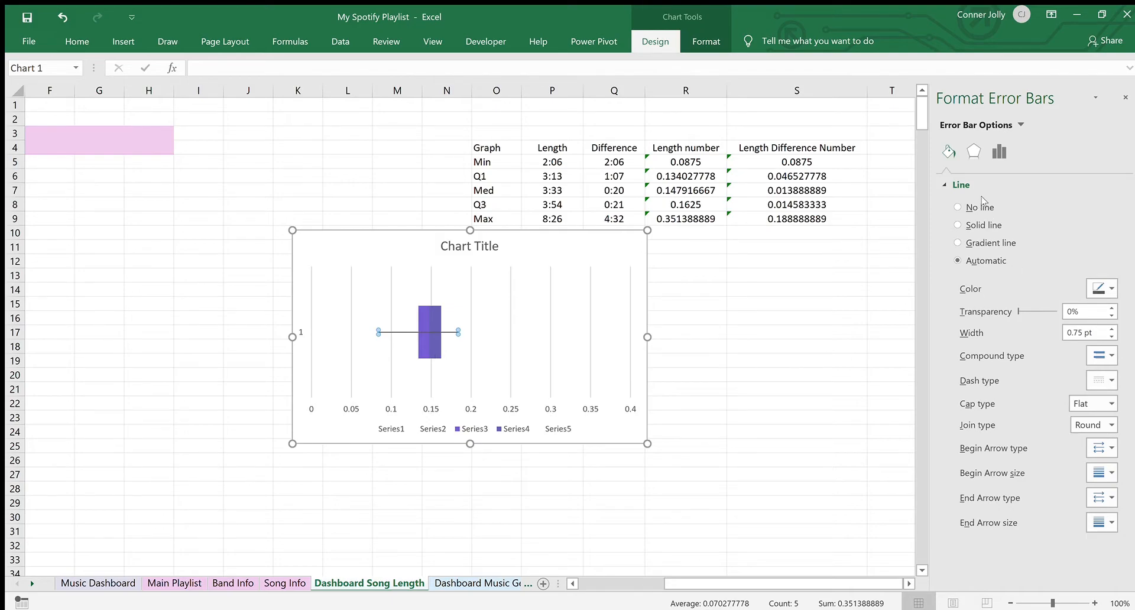
left_click(998, 151)
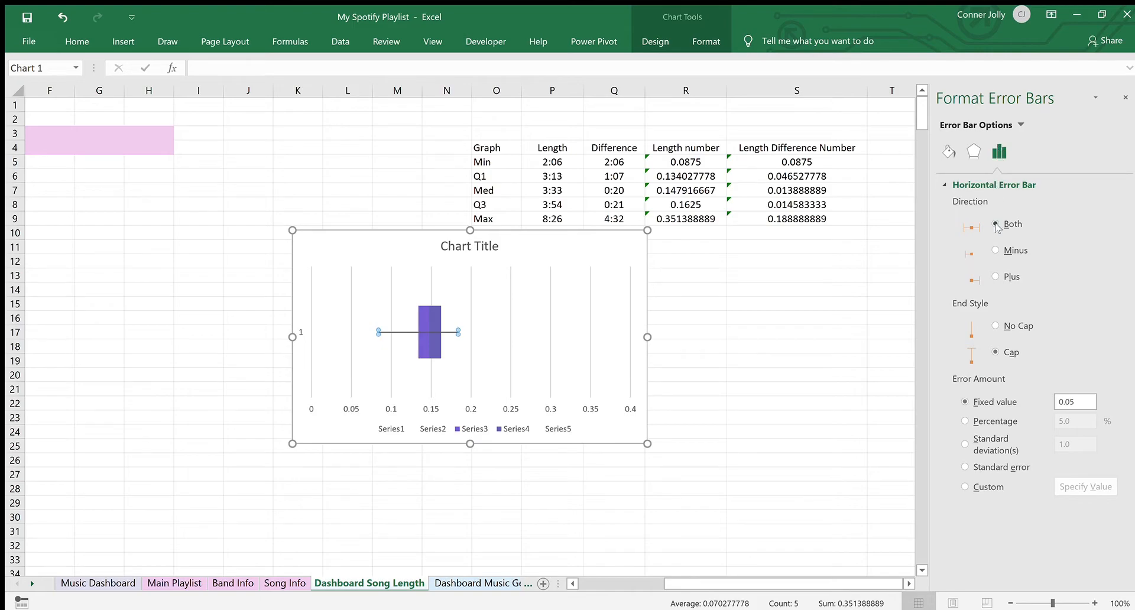
left_click(995, 250)
left_click(959, 420)
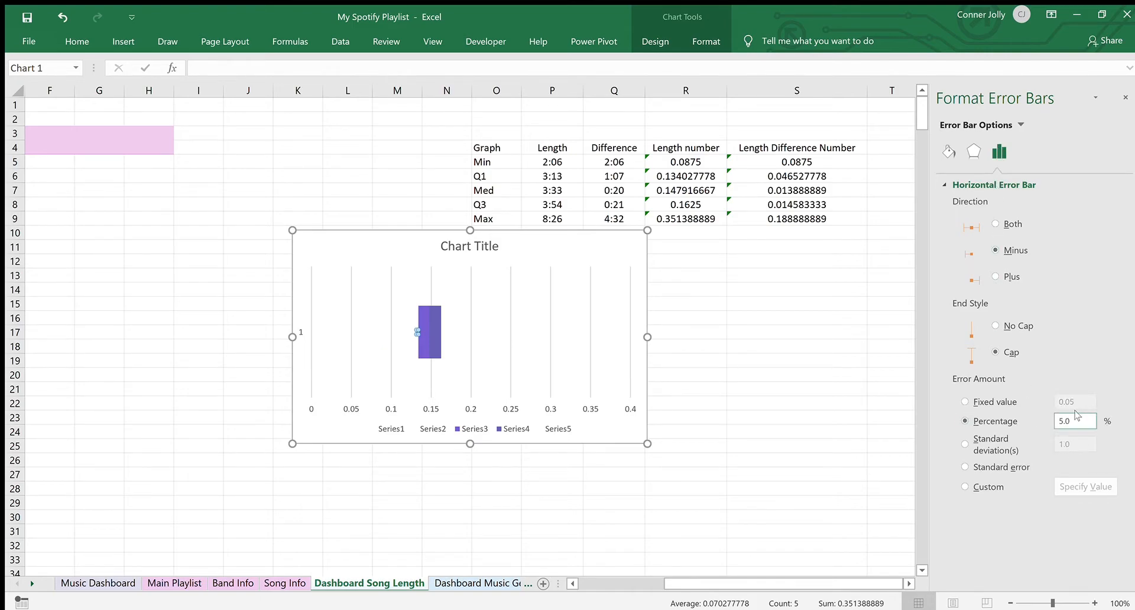
double_click(1079, 420)
type("100")
Add horizontal error bars to the Max series with Minus direction and a 100% error amount
left_click(482, 350)
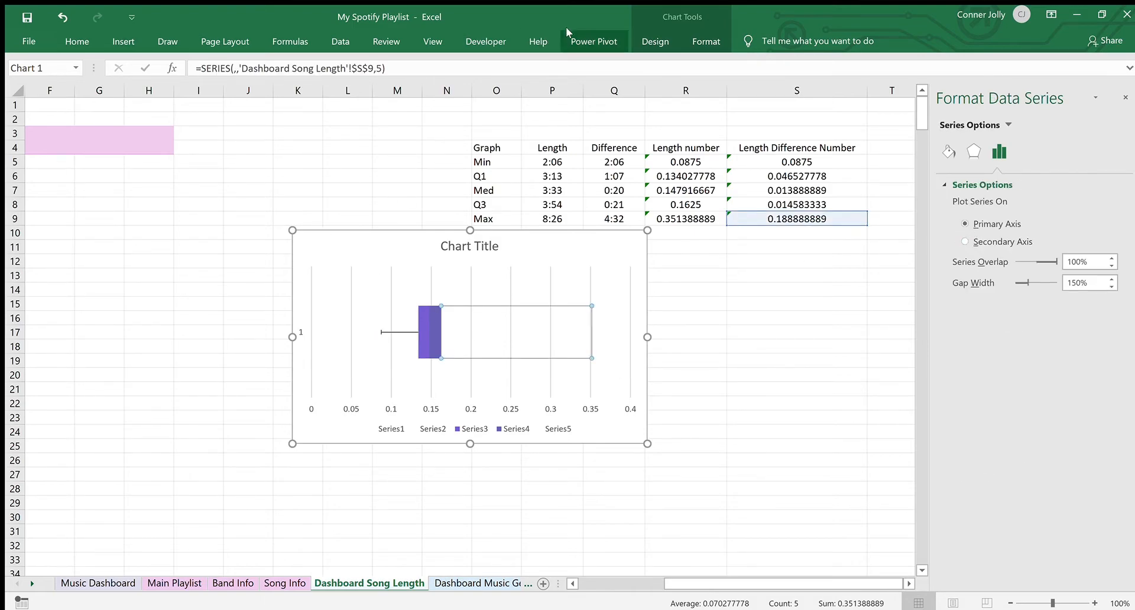
left_click(637, 36)
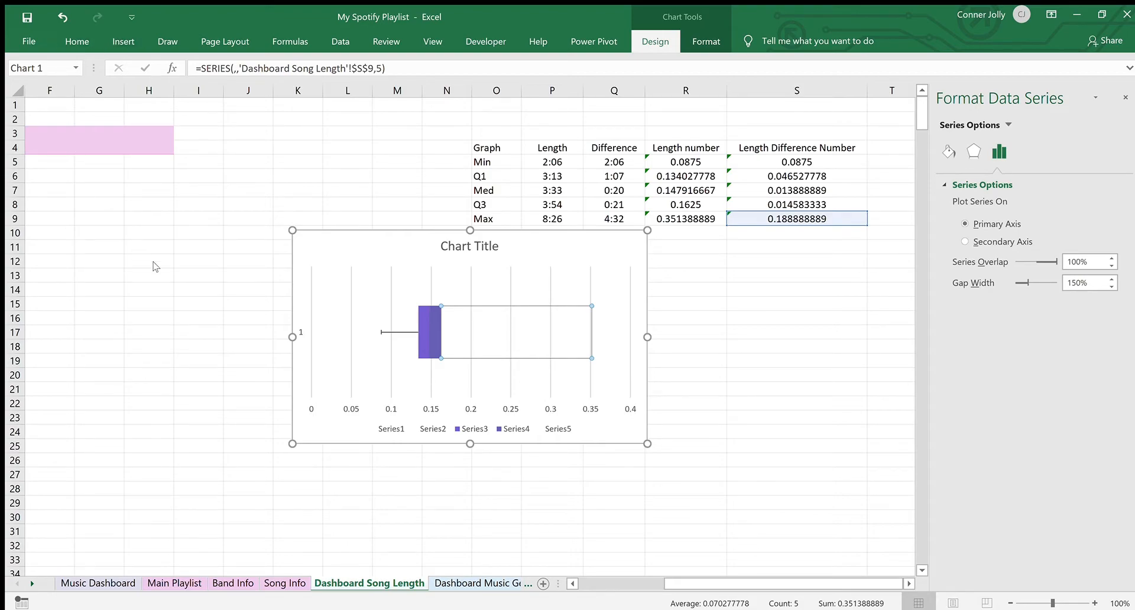
left_click(181, 364)
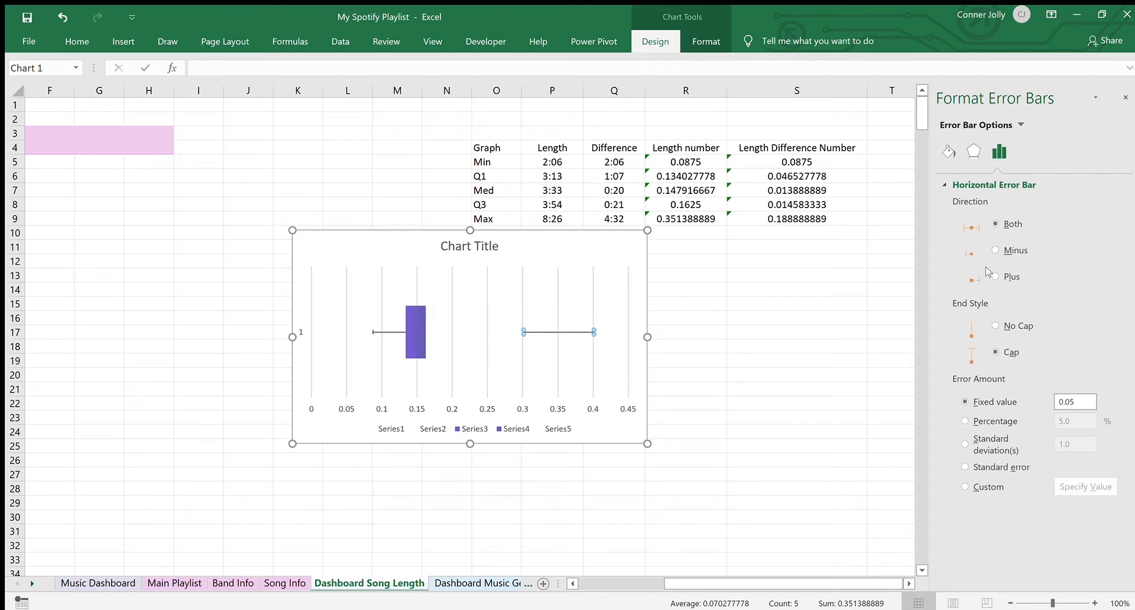
left_click(996, 250)
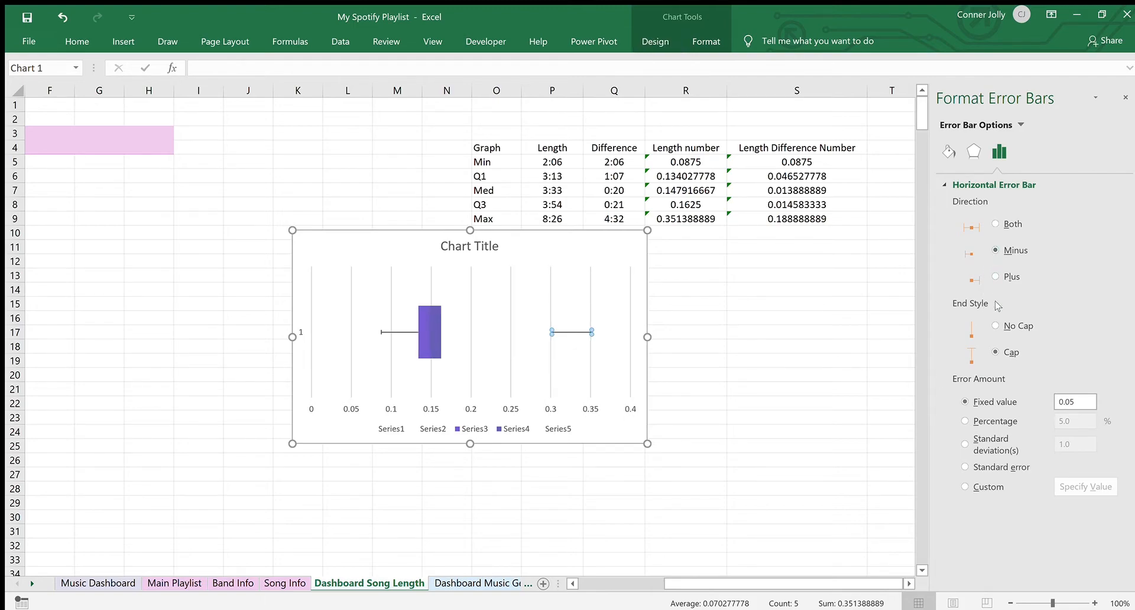
left_click(965, 421)
type("100")
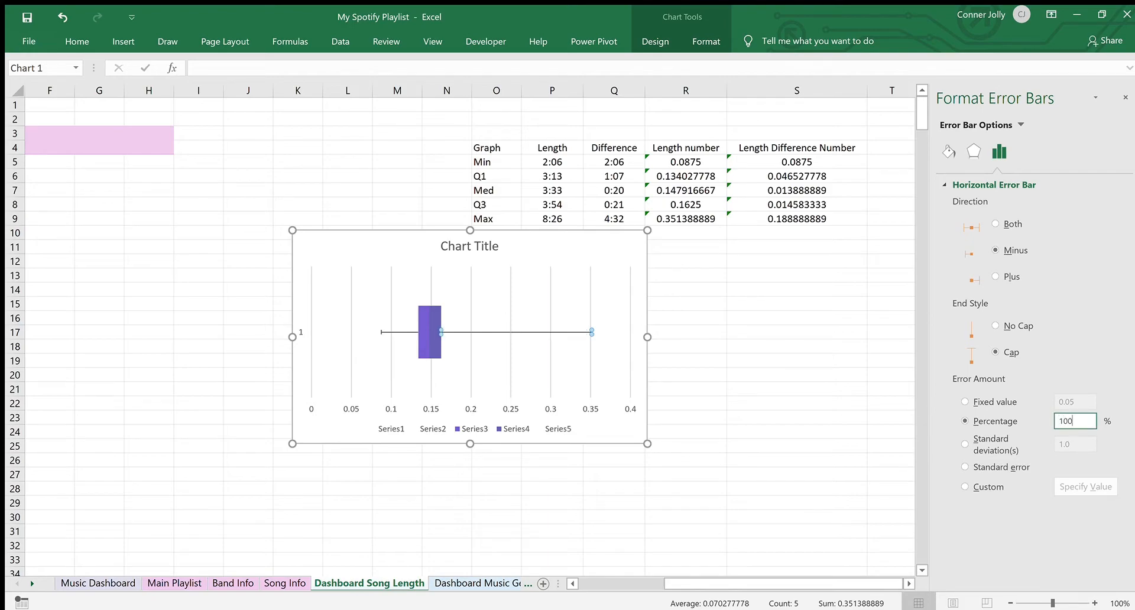
left_click(421, 318)
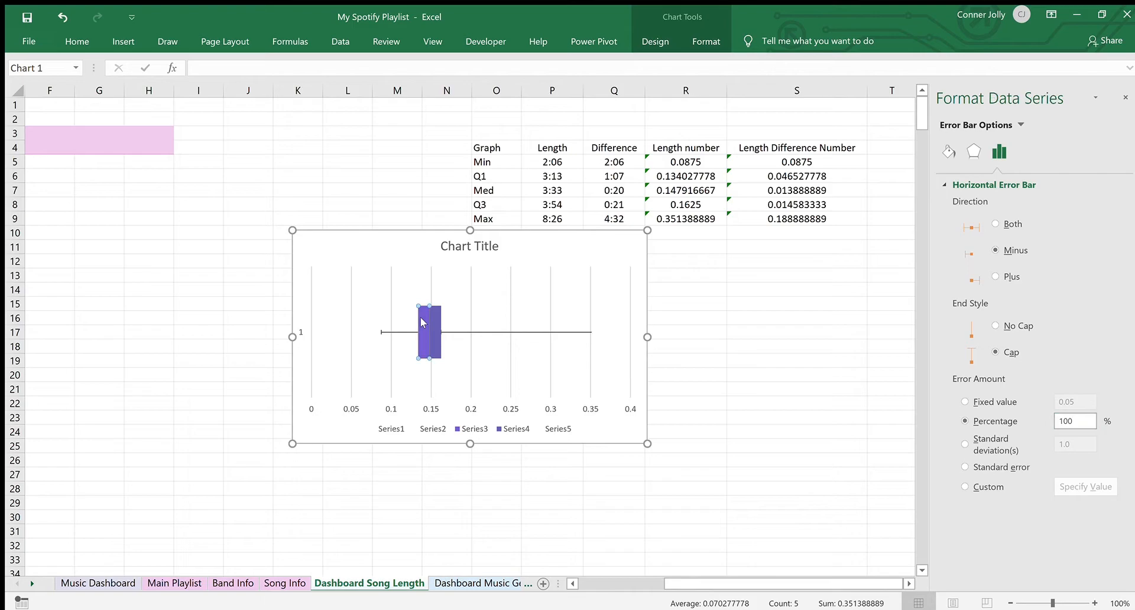
Give the Med and Q3 segments of the stacked bar no fill and a solid line border
left_click(948, 150)
left_click(957, 207)
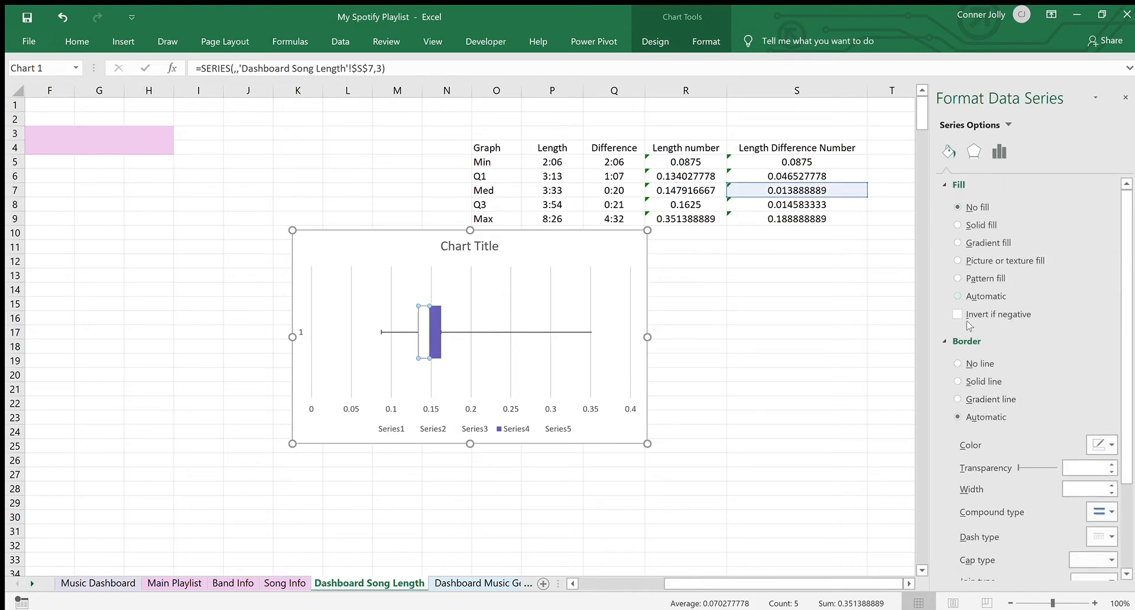
left_click(956, 380)
left_click(436, 332)
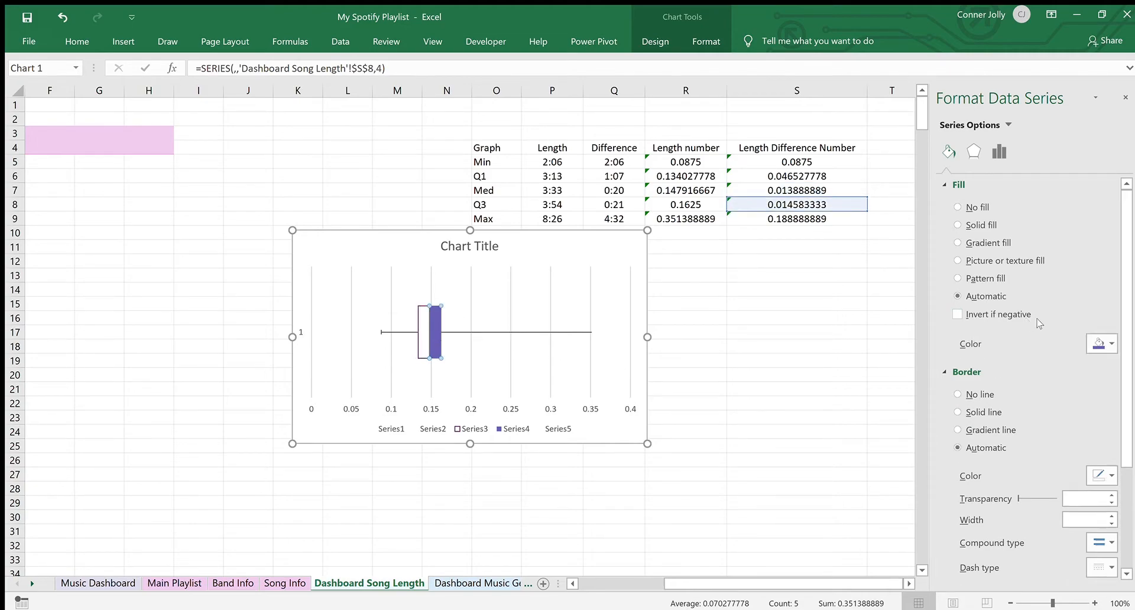
left_click(955, 396)
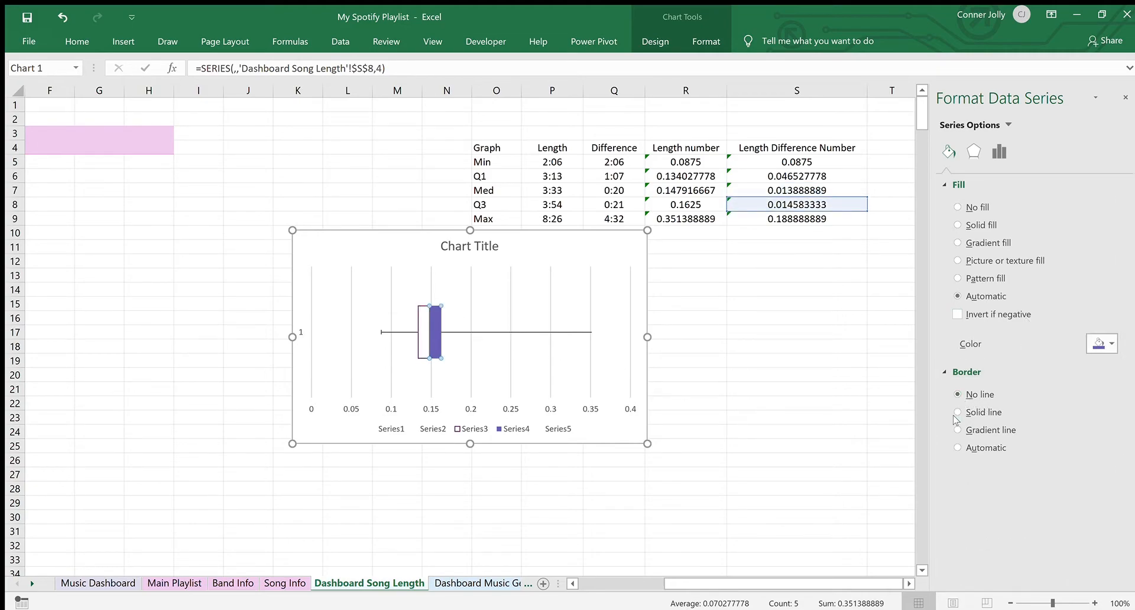
left_click(955, 412)
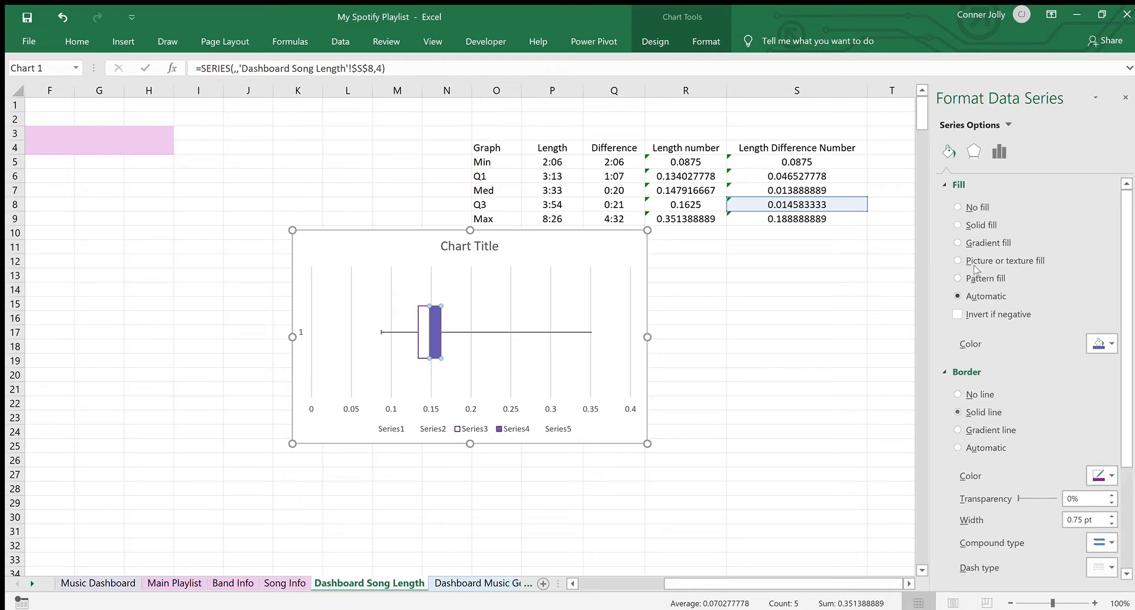
left_click(958, 208)
left_click(526, 291)
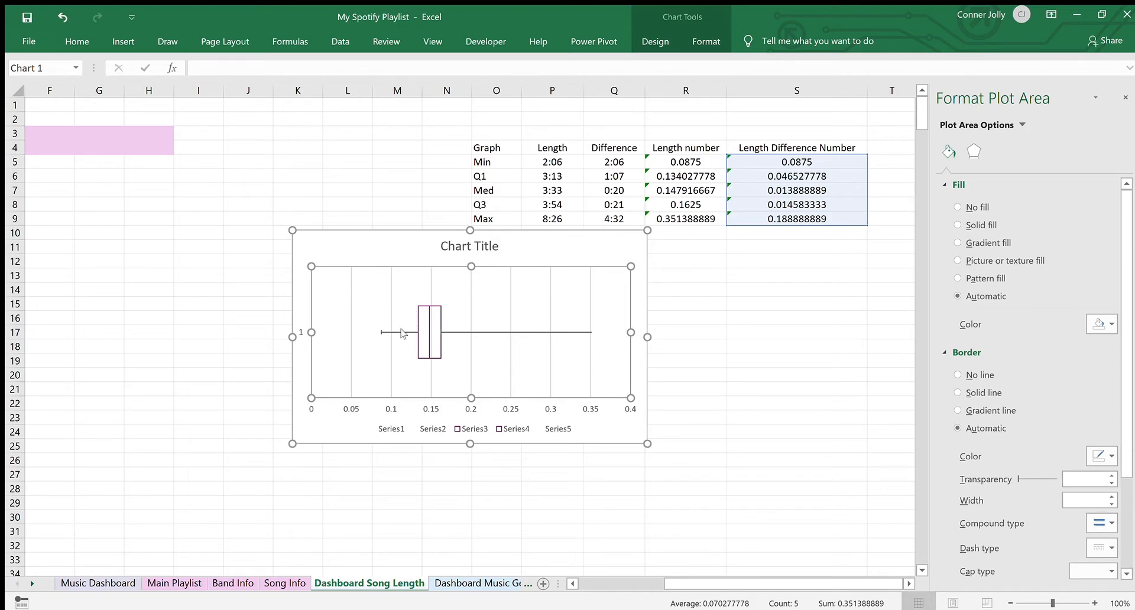
Set the end style of the Q1 series' horizontal error bars to No Cap
left_click(401, 332)
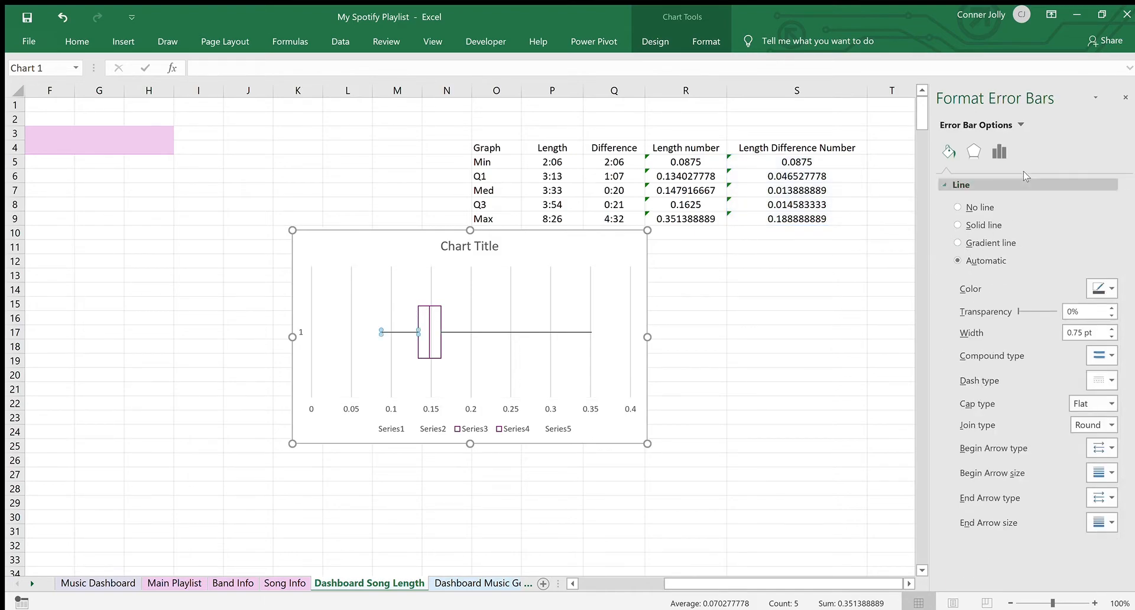
left_click(999, 152)
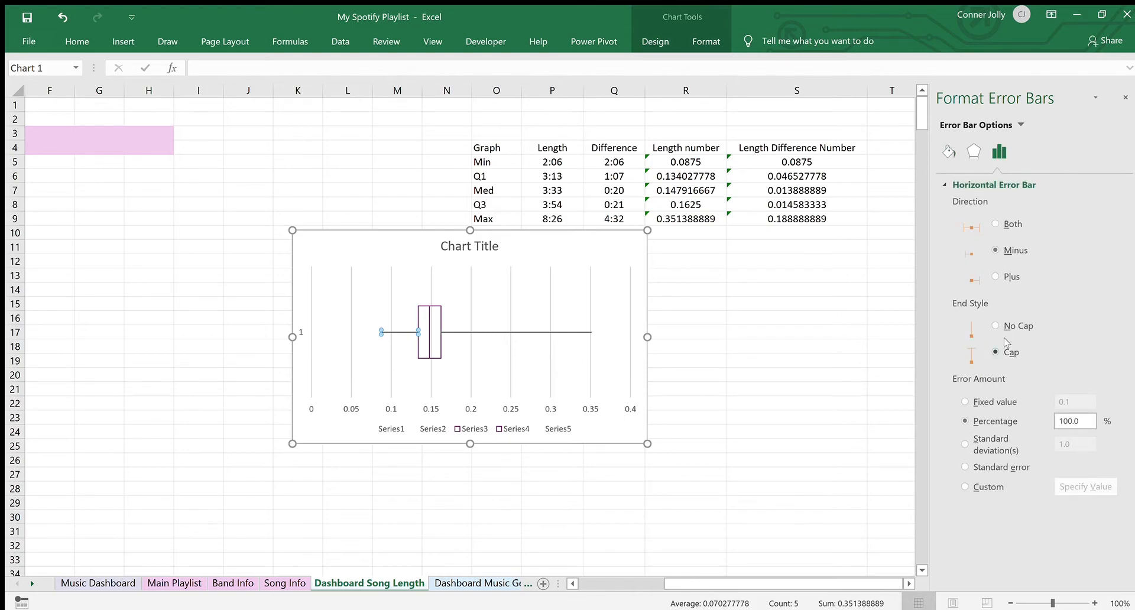
left_click(569, 288)
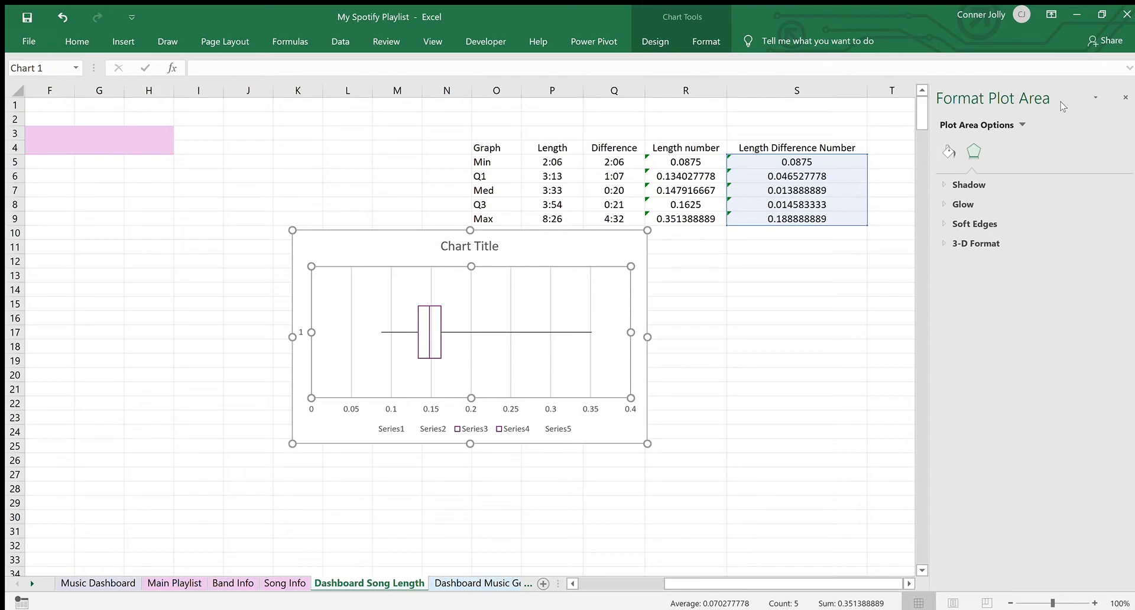
Examine the genre-by-date line chart and its Rock series on the Dashboard Music Genre sheet
key("ctrl+Page_Down")
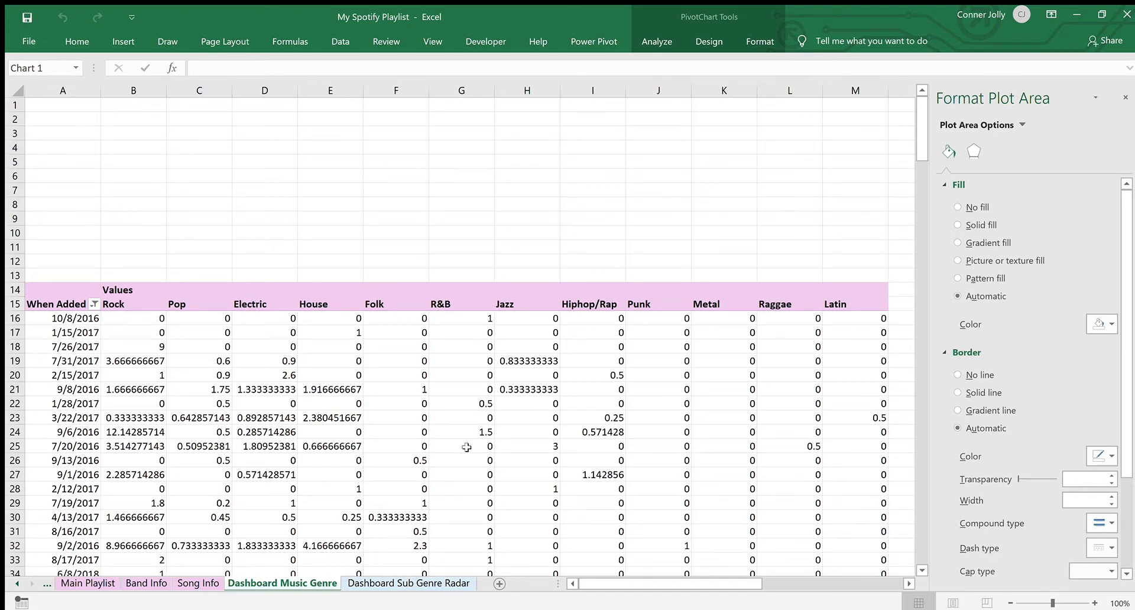
scroll(466, 447, "right", 1)
scroll(466, 447, "right", 8)
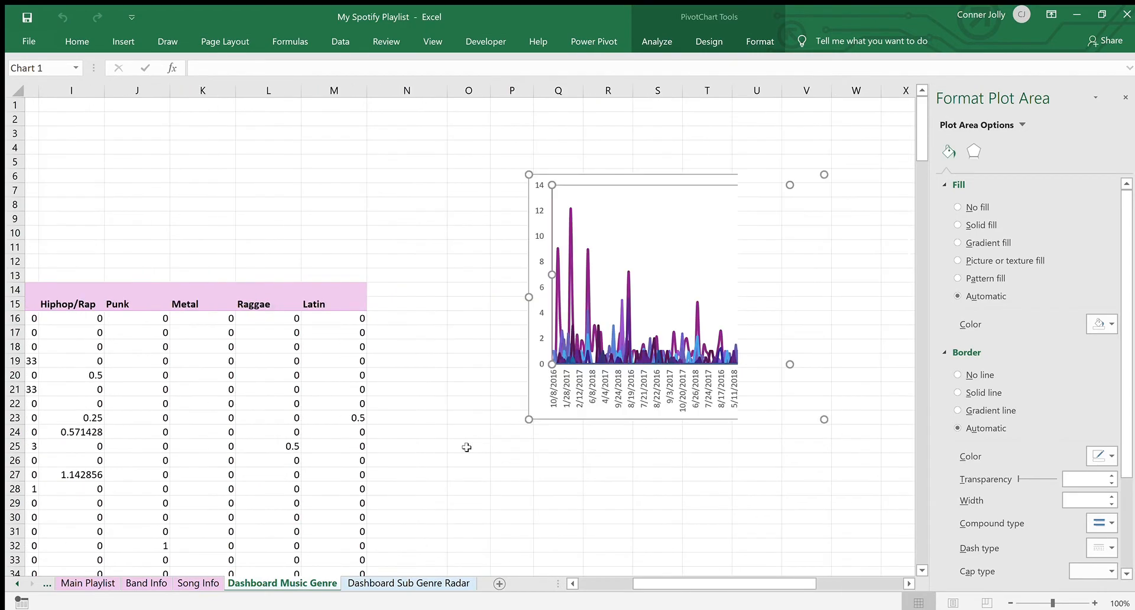
scroll(466, 447, "right", 3)
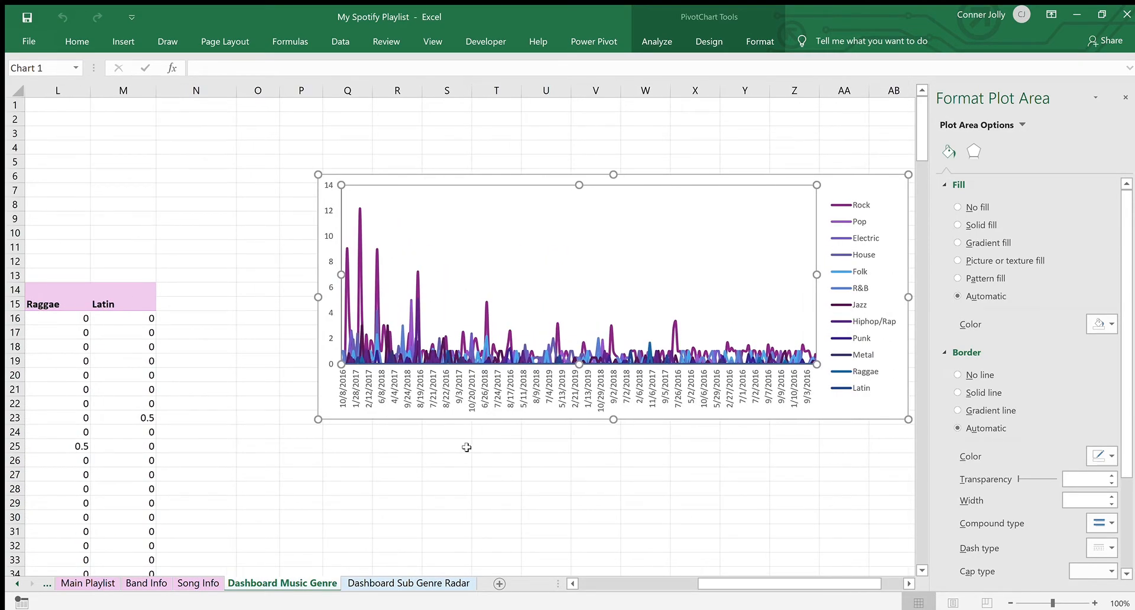
left_click(355, 233)
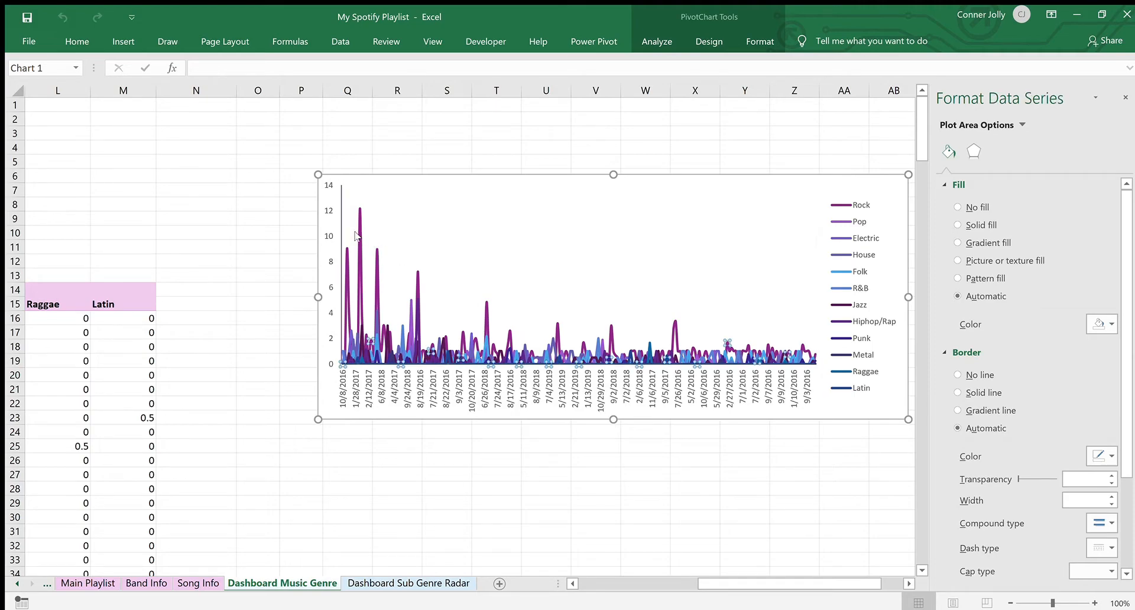
left_click(356, 231)
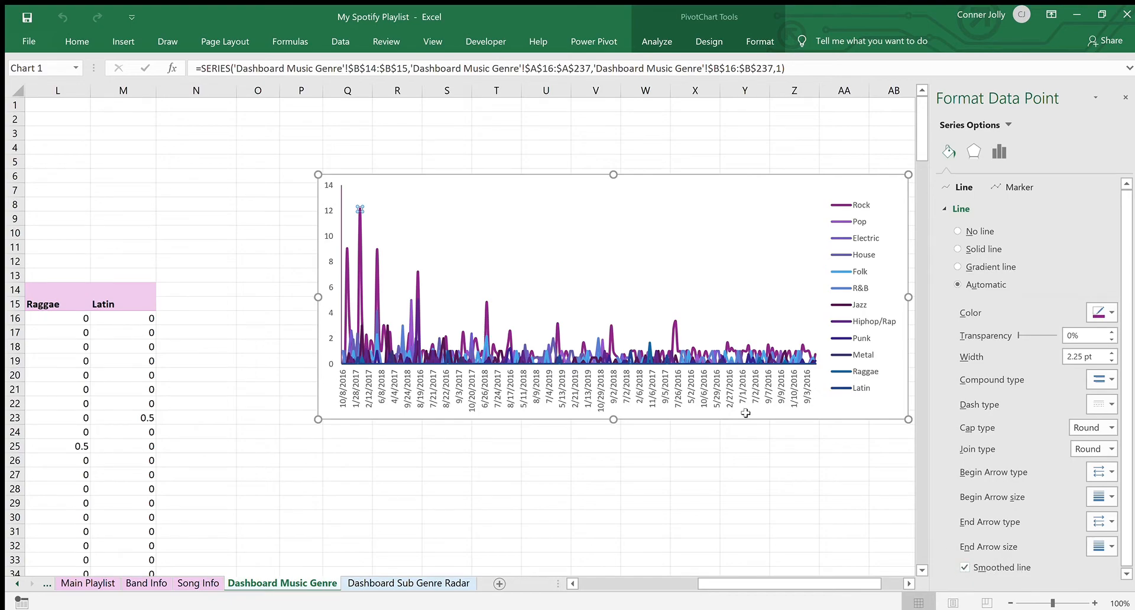
left_click(518, 191)
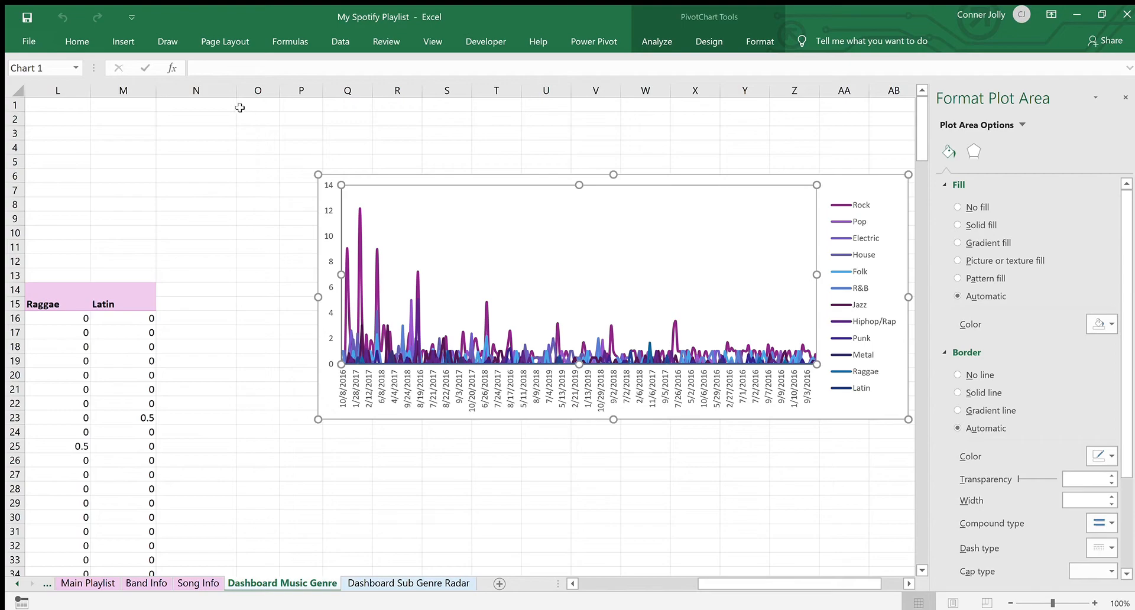
Try a monochrome purple colour theme on the workbook and return to the original theme colours
left_click(217, 39)
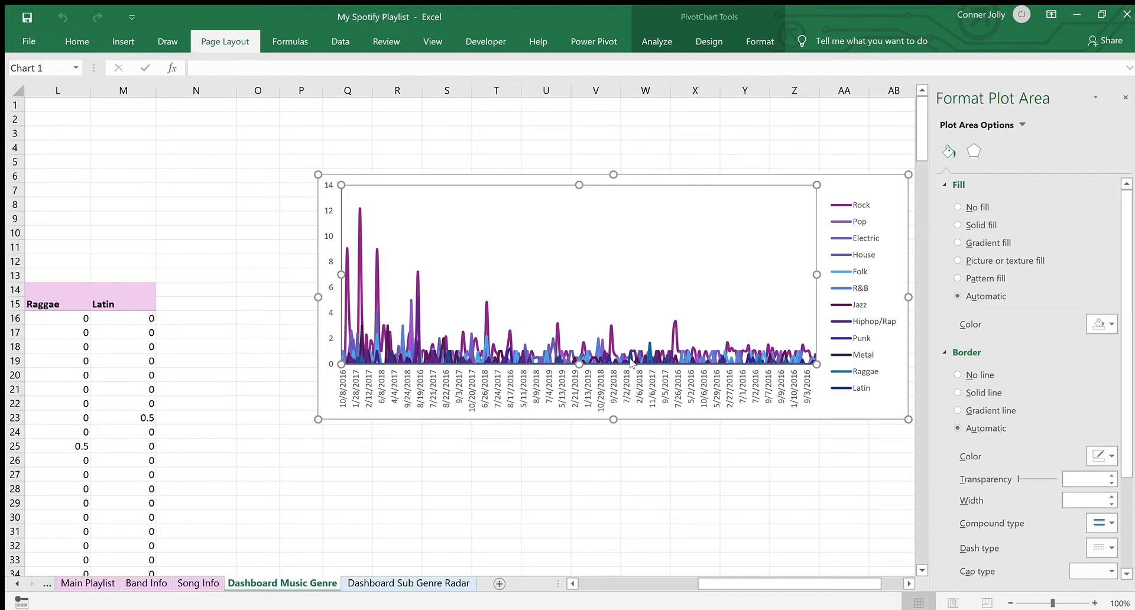
left_click(752, 40)
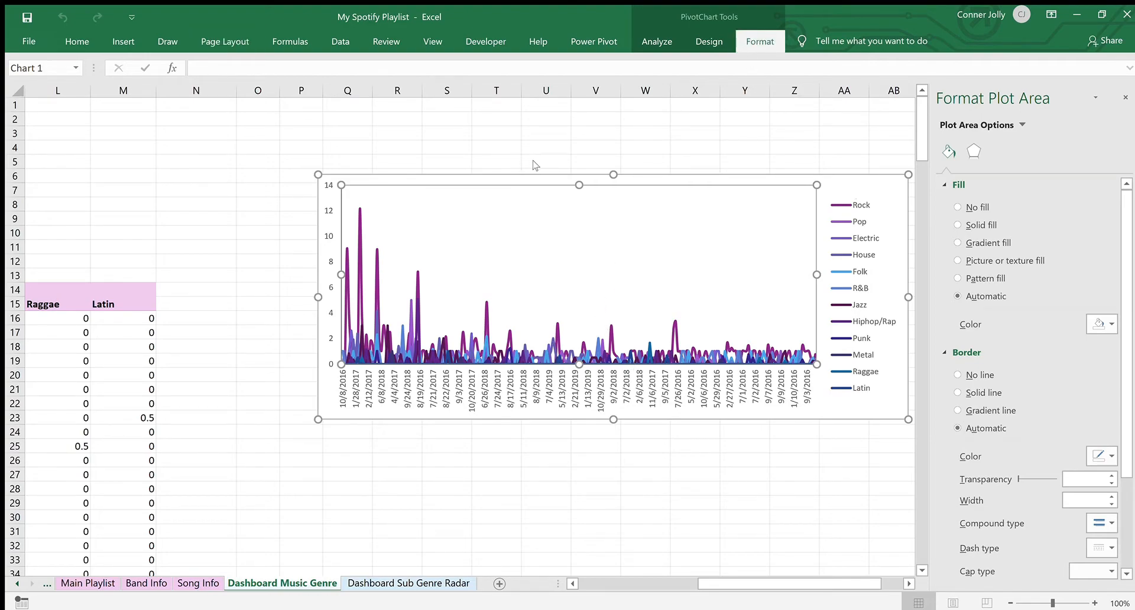
left_click(701, 38)
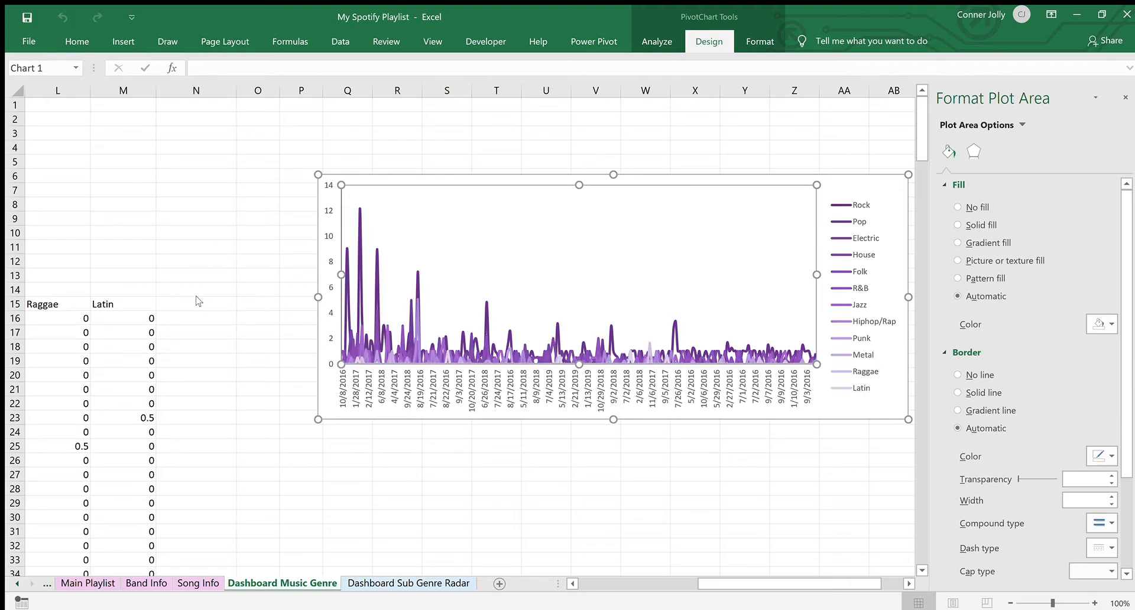
left_click(206, 159)
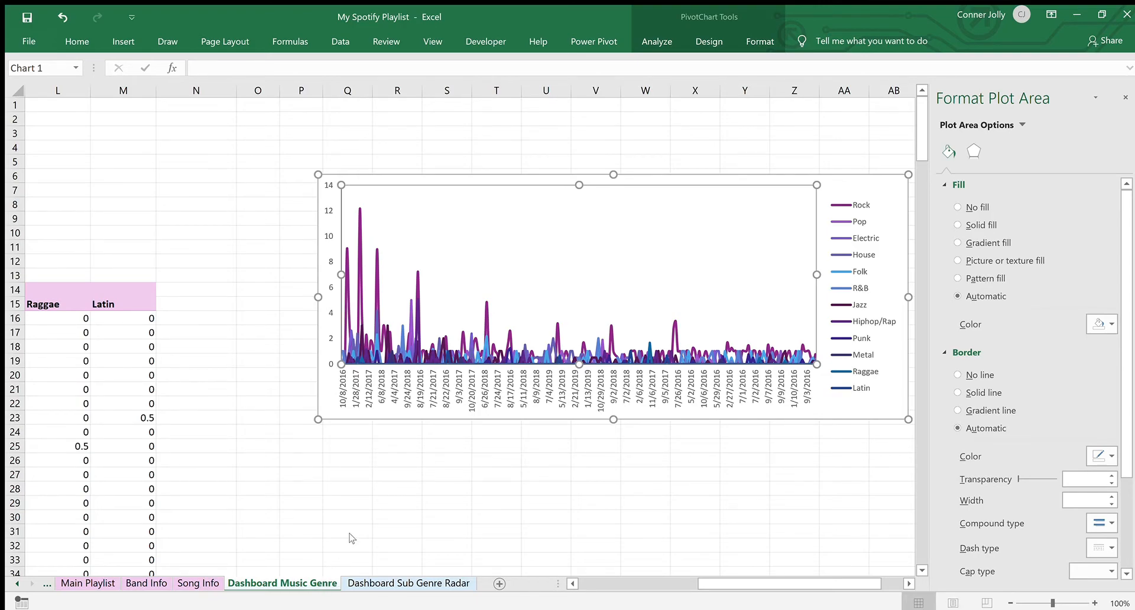
Examine the MID and VLOOKUP helper columns, the Genre column and the Sub Genre pivot table on the Dashboard Sub Genre Radar sheet
key("ctrl+Page_Down")
scroll(345, 470, "left", 2)
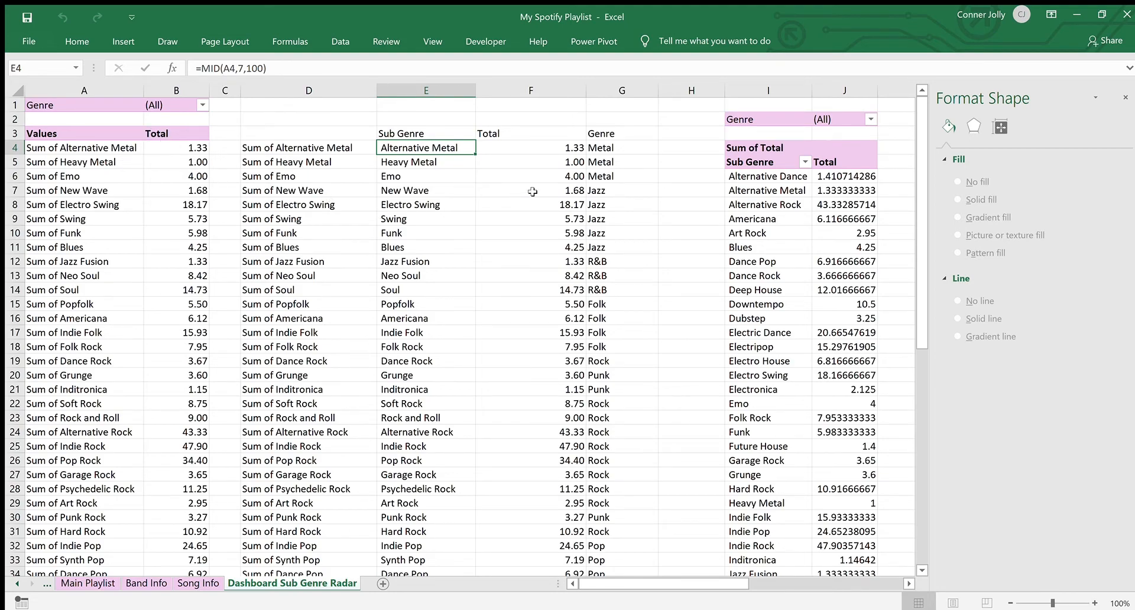
left_click(543, 146)
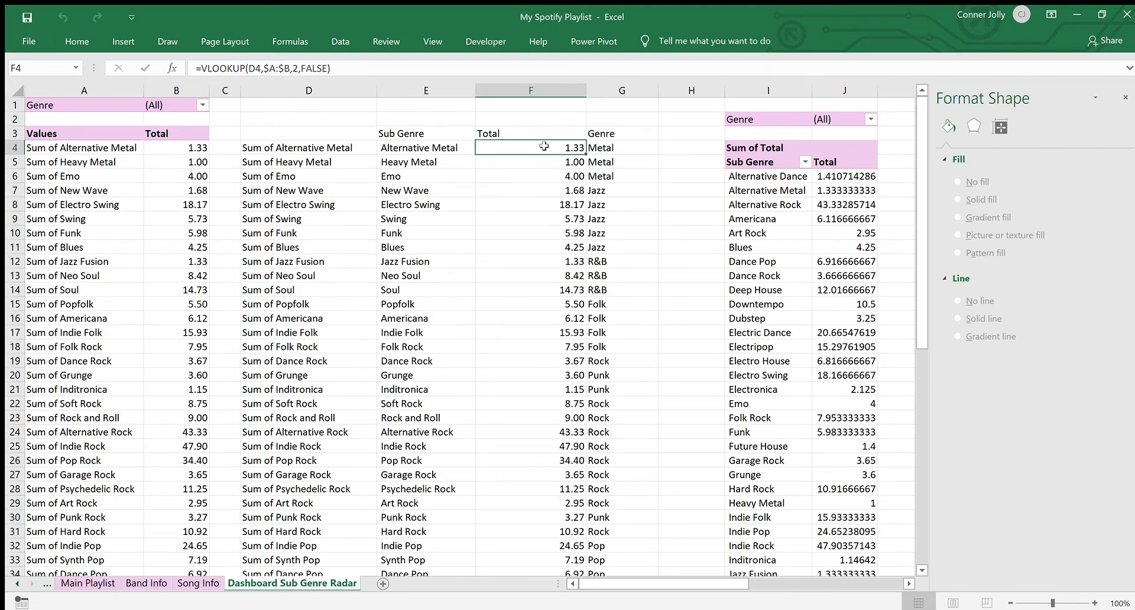
left_click(618, 147)
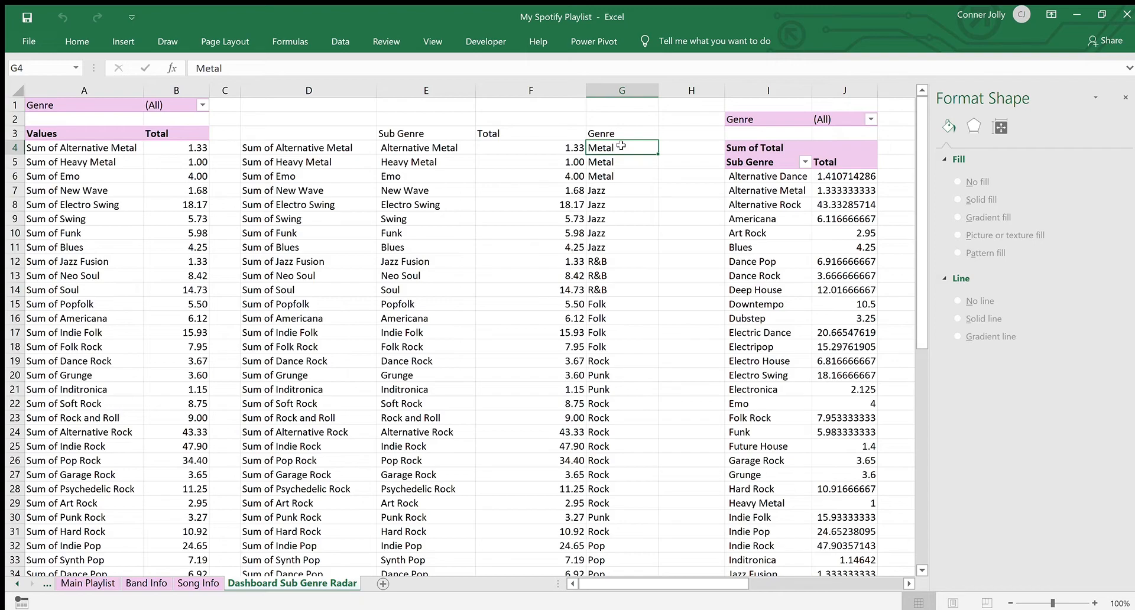
left_click(772, 179)
left_click(423, 180)
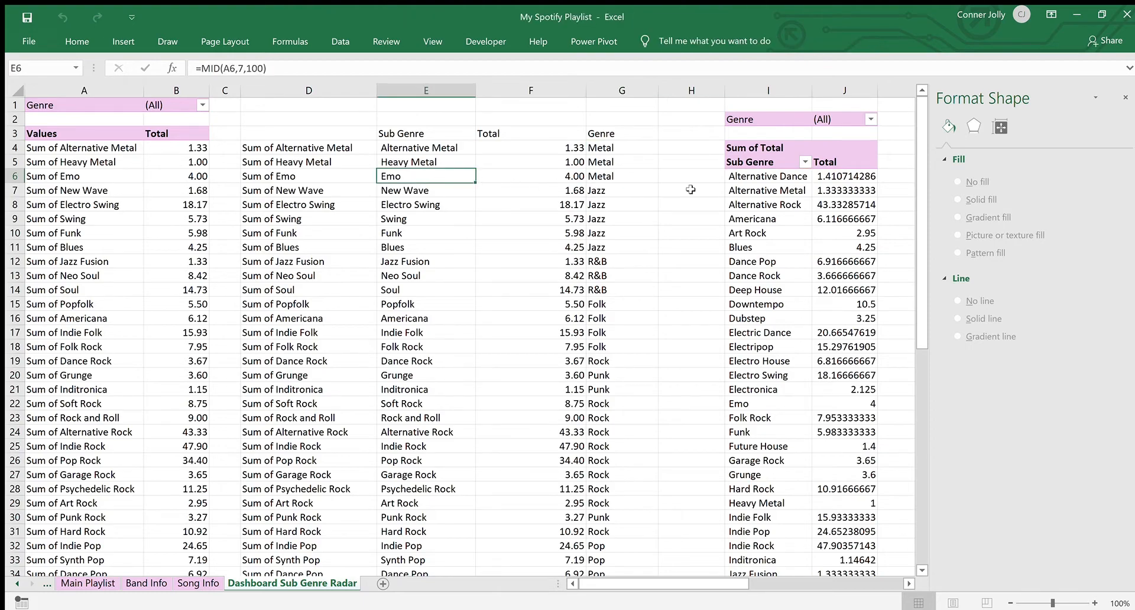
left_click(820, 203)
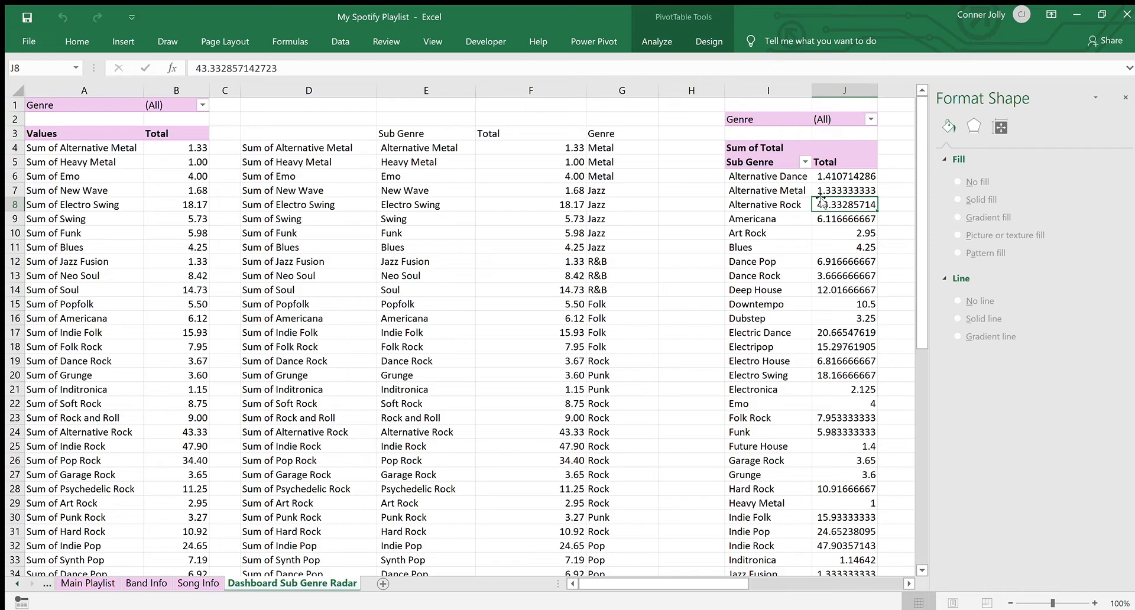
Show the Sub-Genre radar on the Music Dashboard and filter the genre to Rock
left_click(16, 583)
left_click(83, 582)
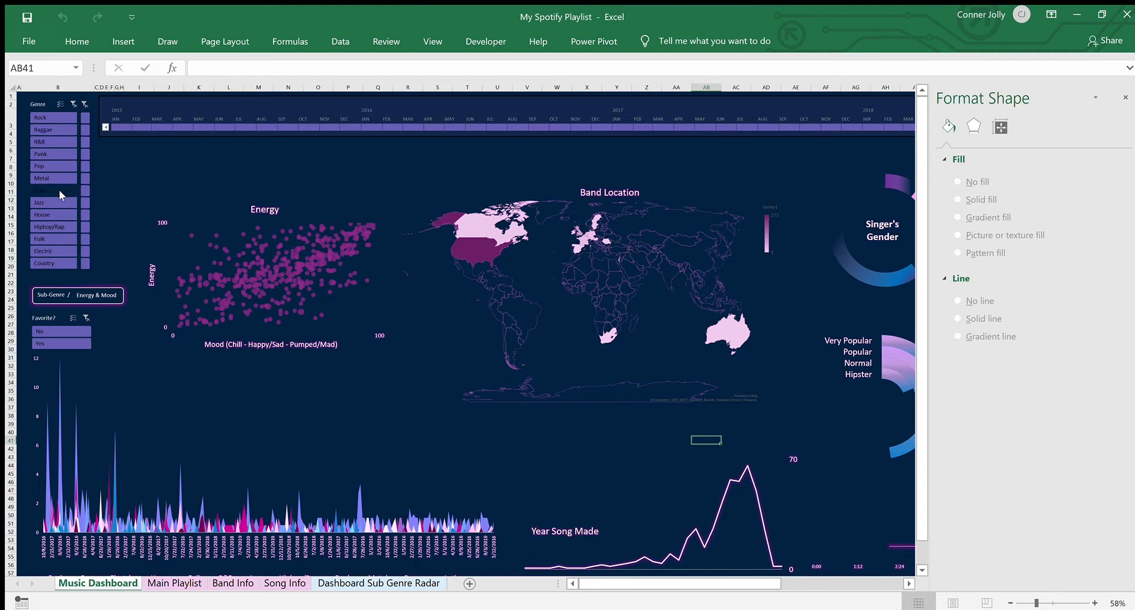
left_click(50, 297)
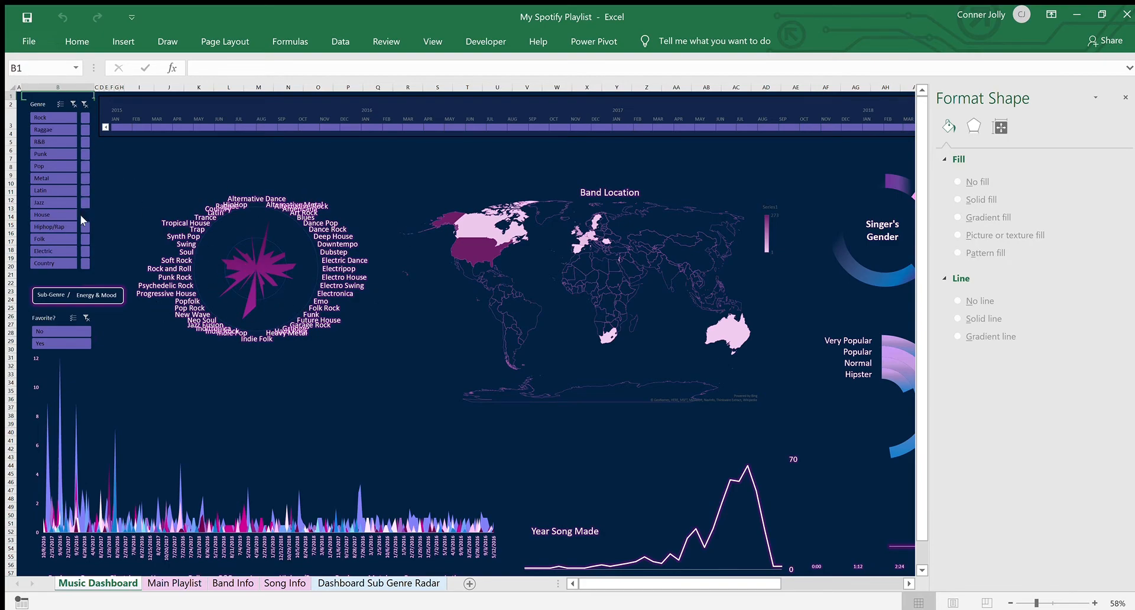
left_click(80, 115)
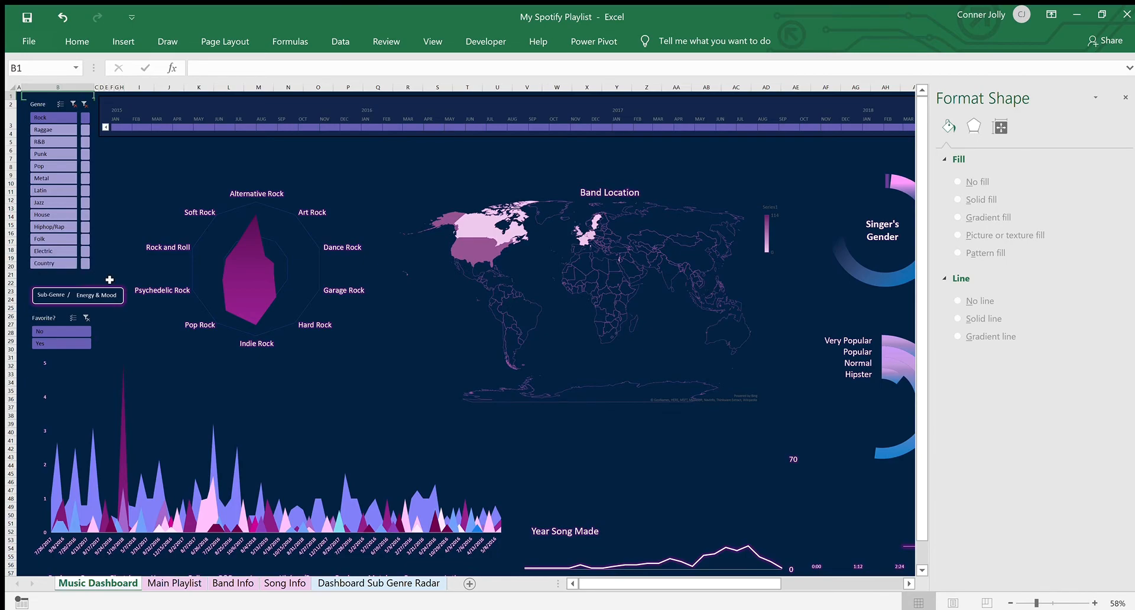
Insert a filled radar PivotChart from the Sub Genre pivot table and enlarge it
left_click(377, 582)
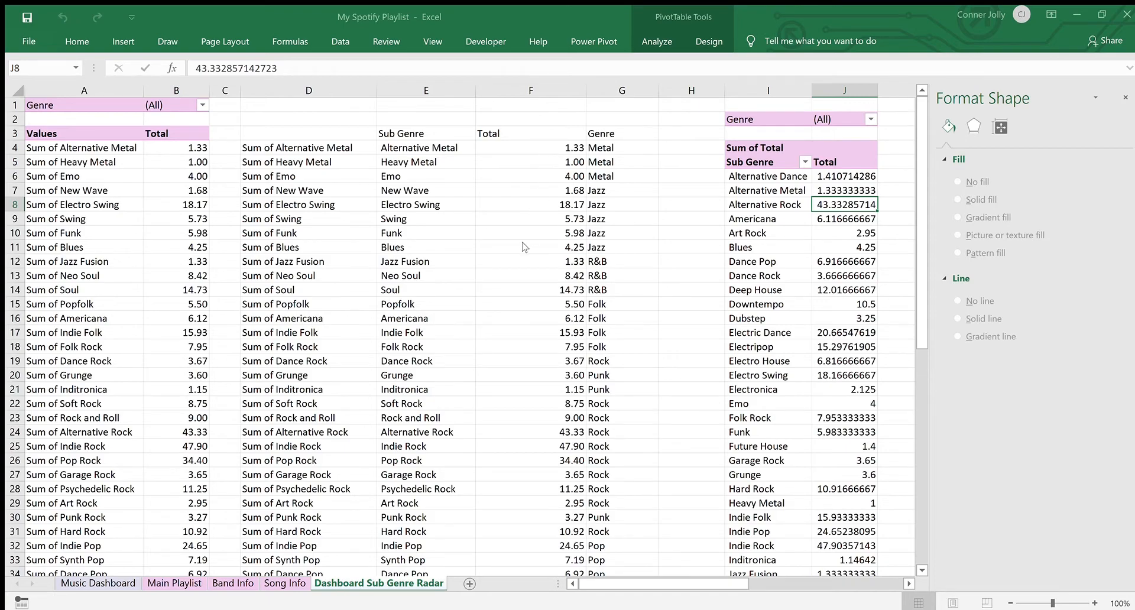
left_click(730, 513)
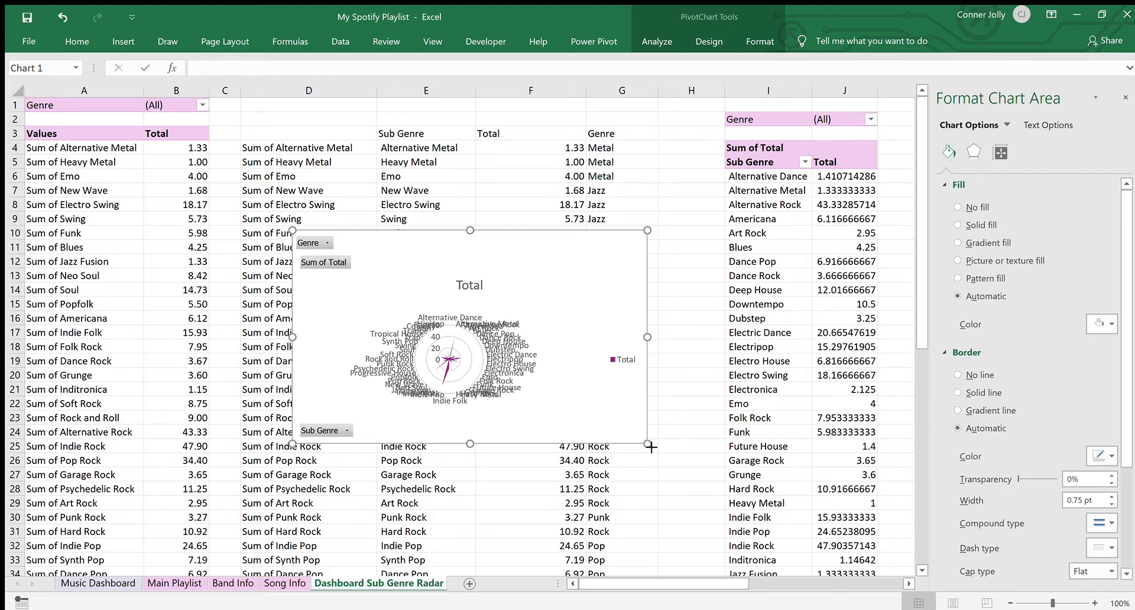
left_click_drag(647, 444, 794, 535)
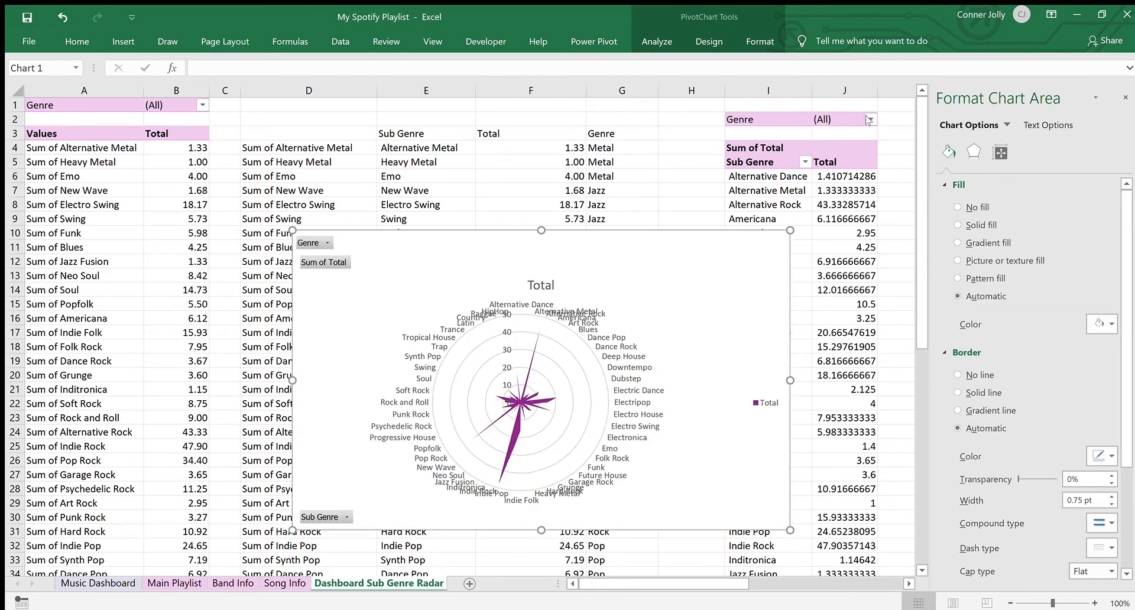
Filter the Sub Genre pivot table's Genre field to House
left_click(844, 205)
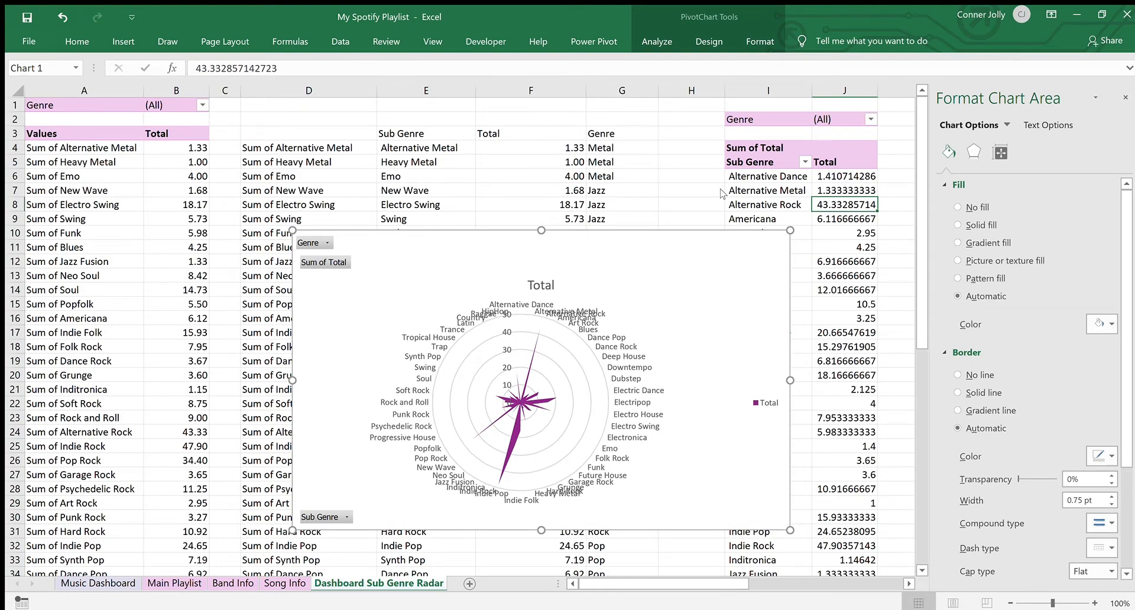
left_click(786, 370)
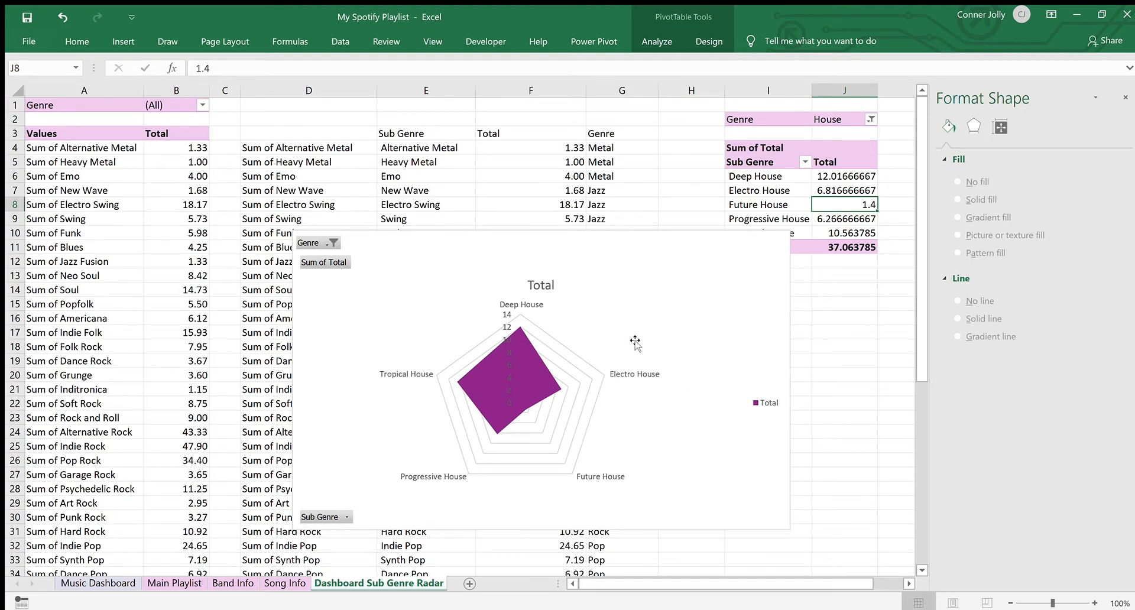
Switch the Music Dashboard to the Sub-Genre radar and clear its House genre filter
left_click(118, 580)
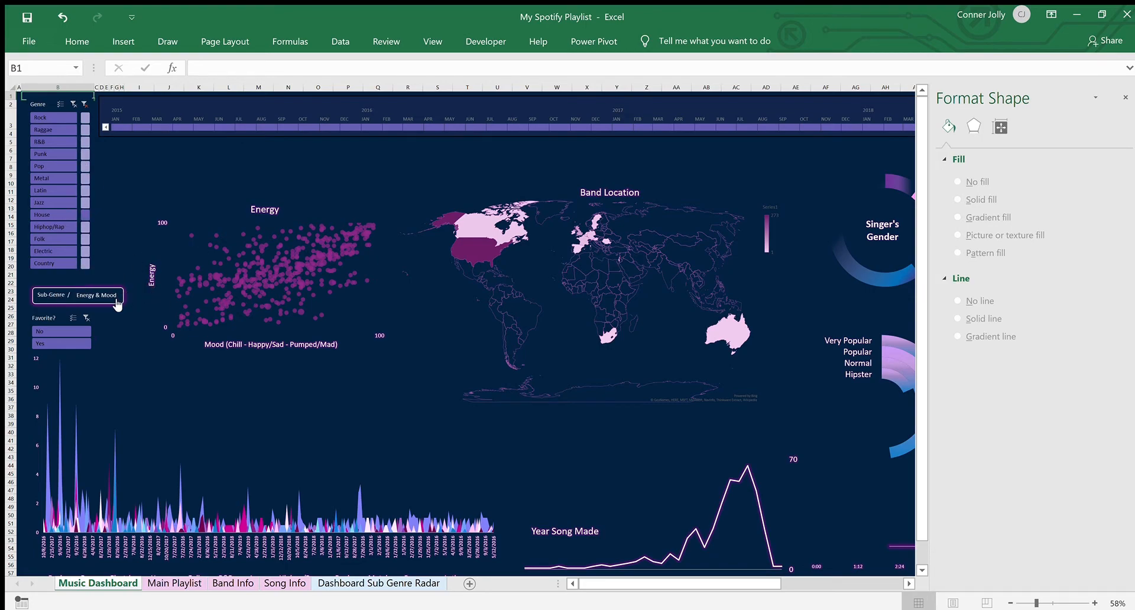
left_click(52, 295)
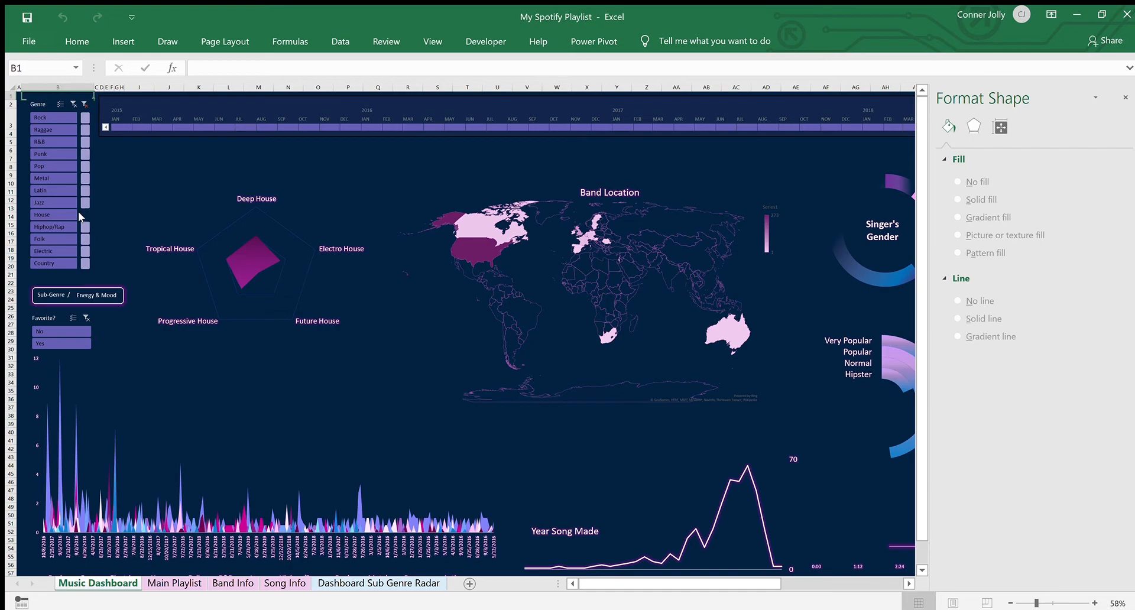
left_click(83, 105)
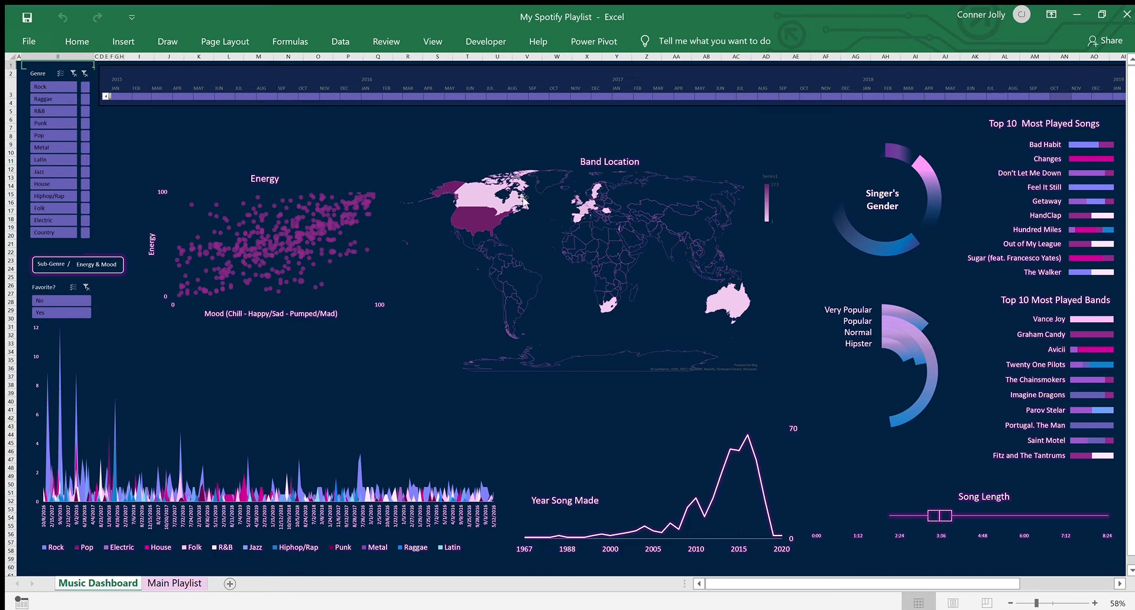
left_click(260, 178)
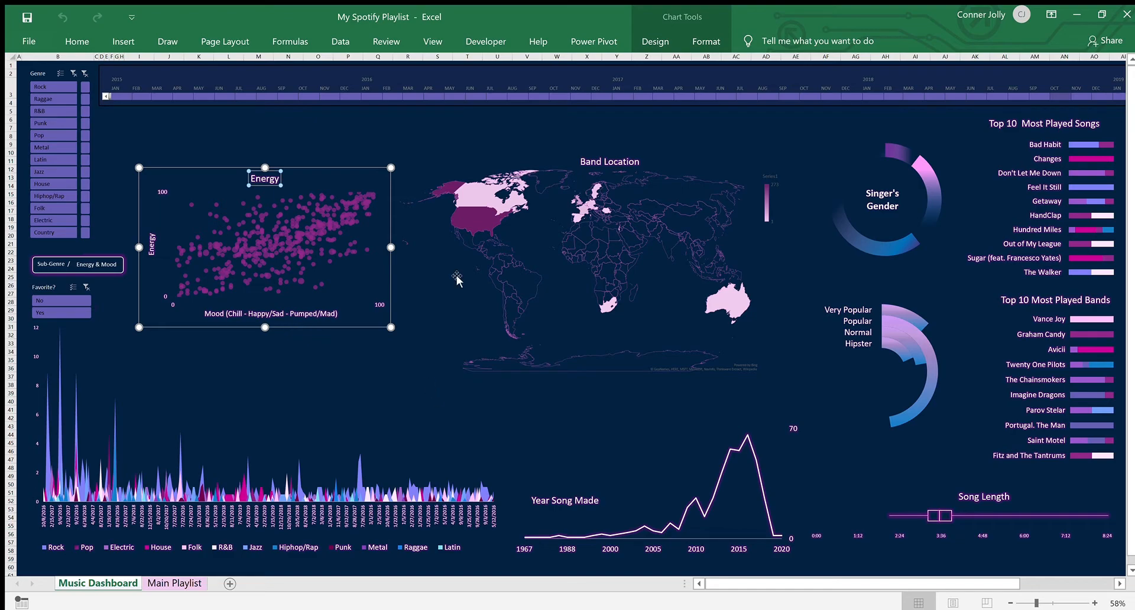
left_click(703, 38)
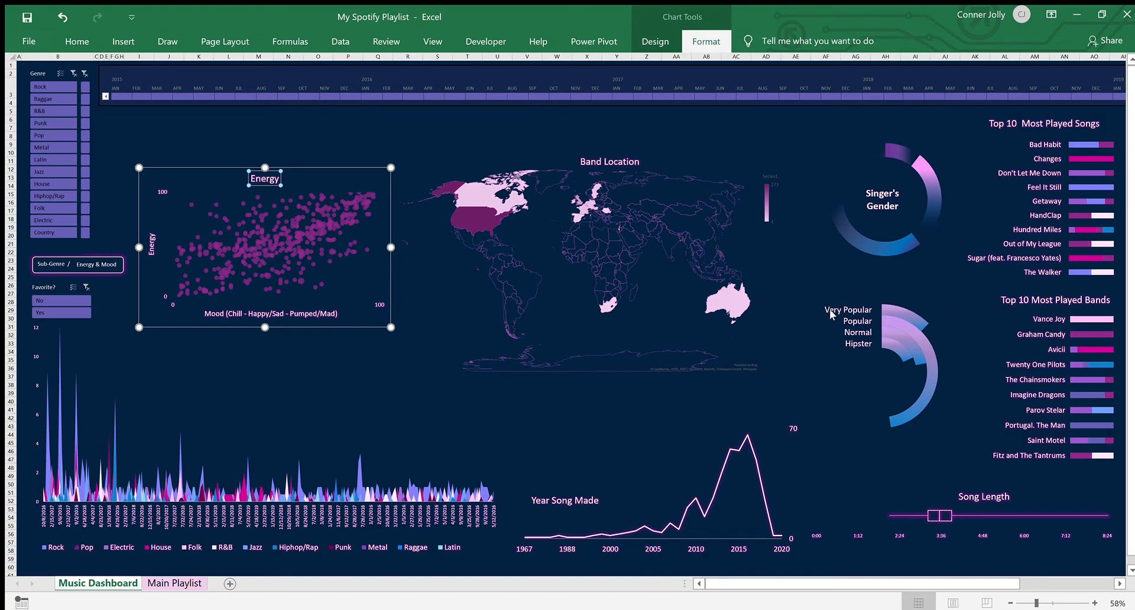
left_click(832, 332)
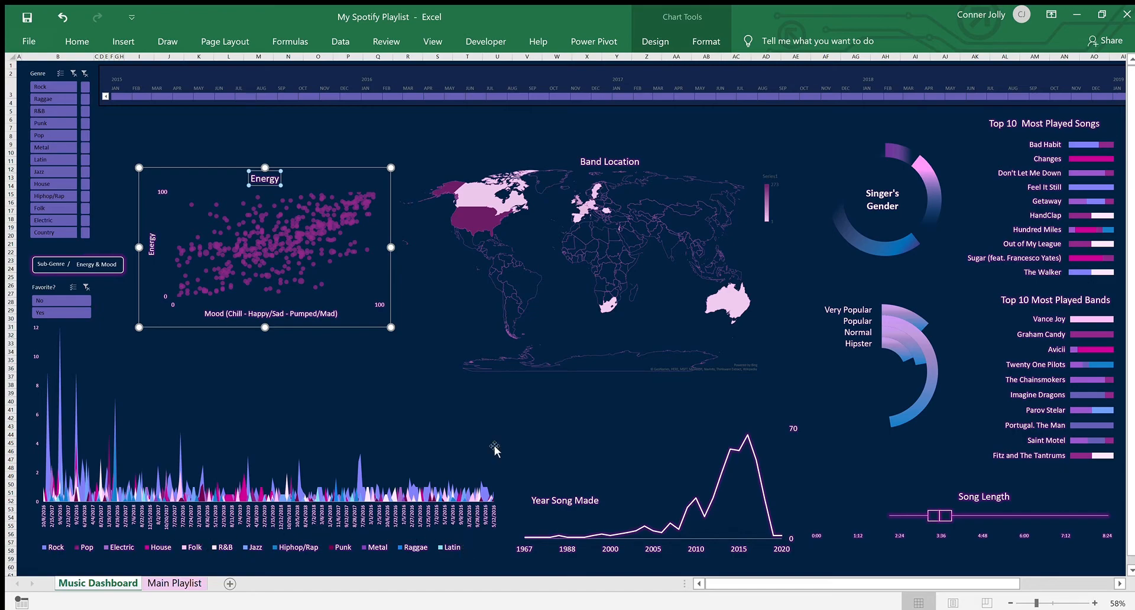
Insert a Genre slicer for the genre area PivotChart and lengthen it to list more genres
left_click(403, 467)
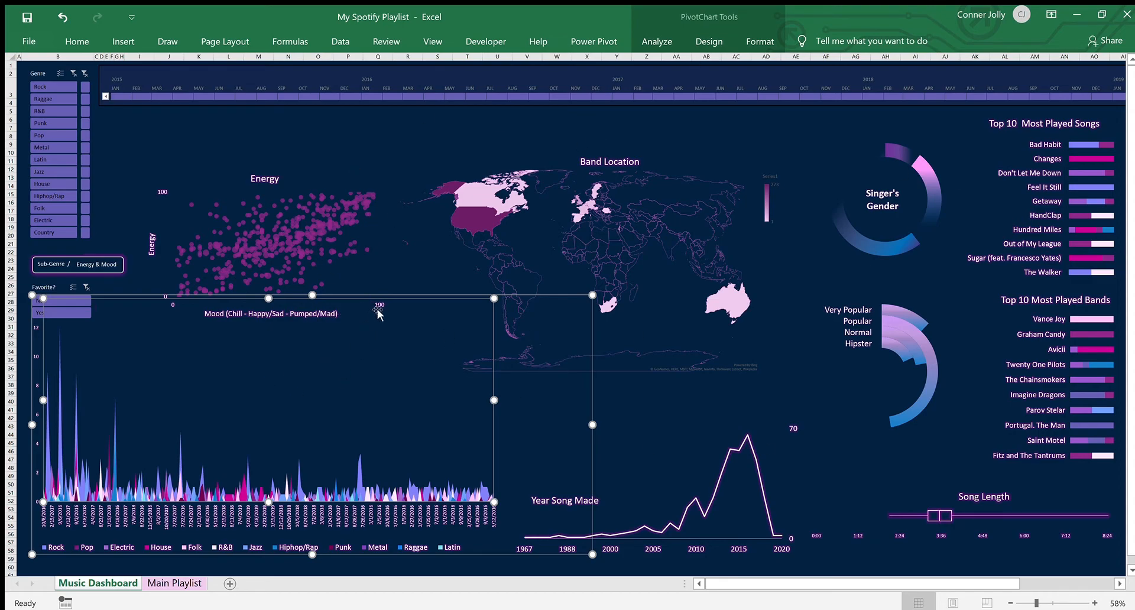
left_click(409, 295)
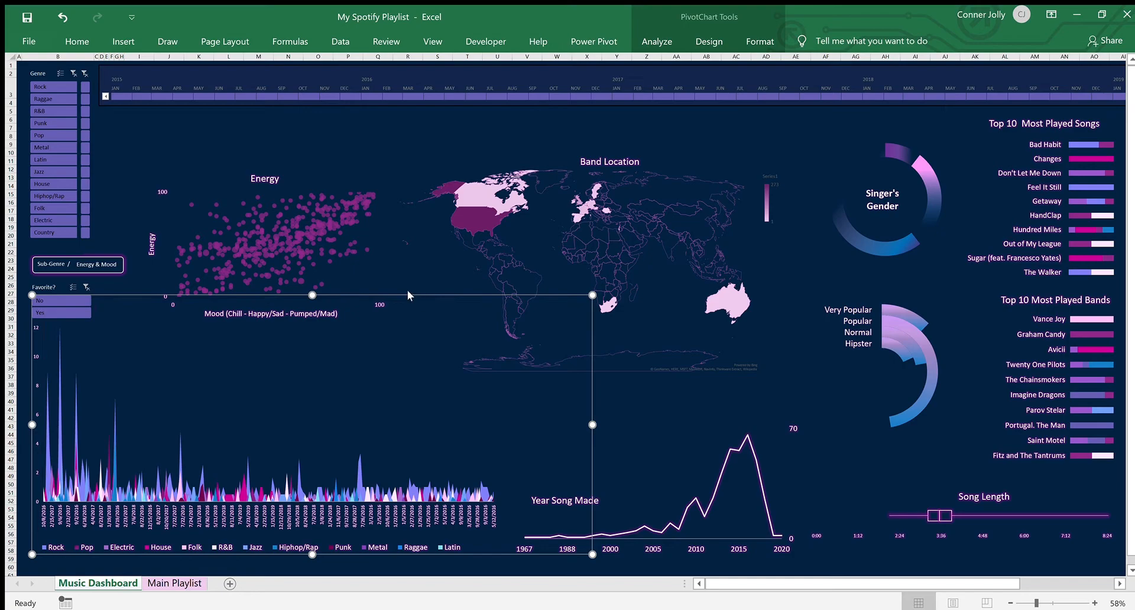
left_click(124, 40)
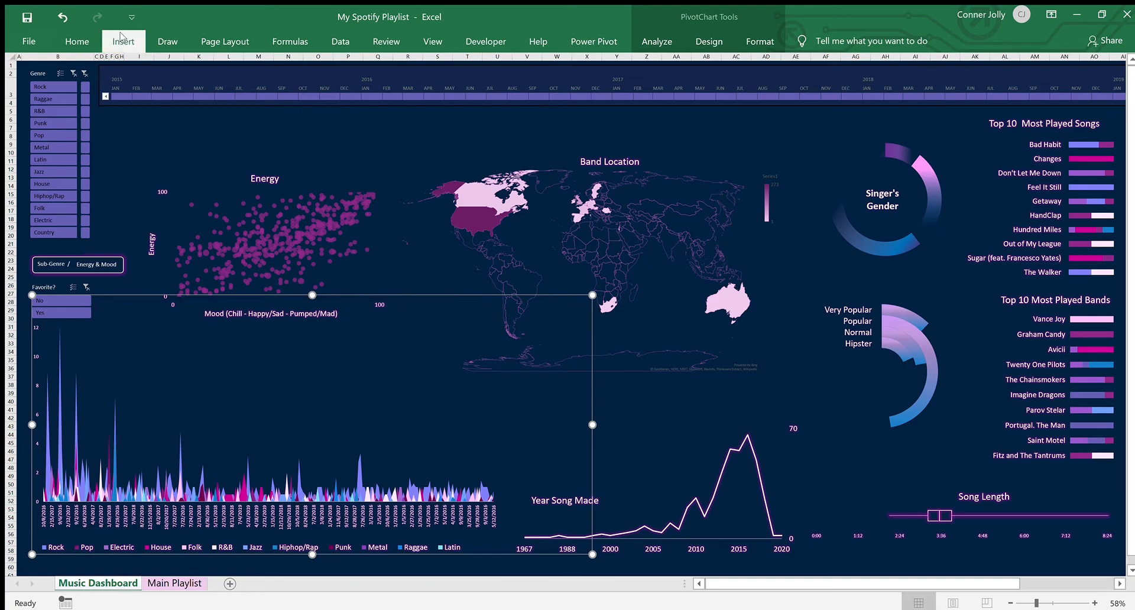
left_click(745, 58)
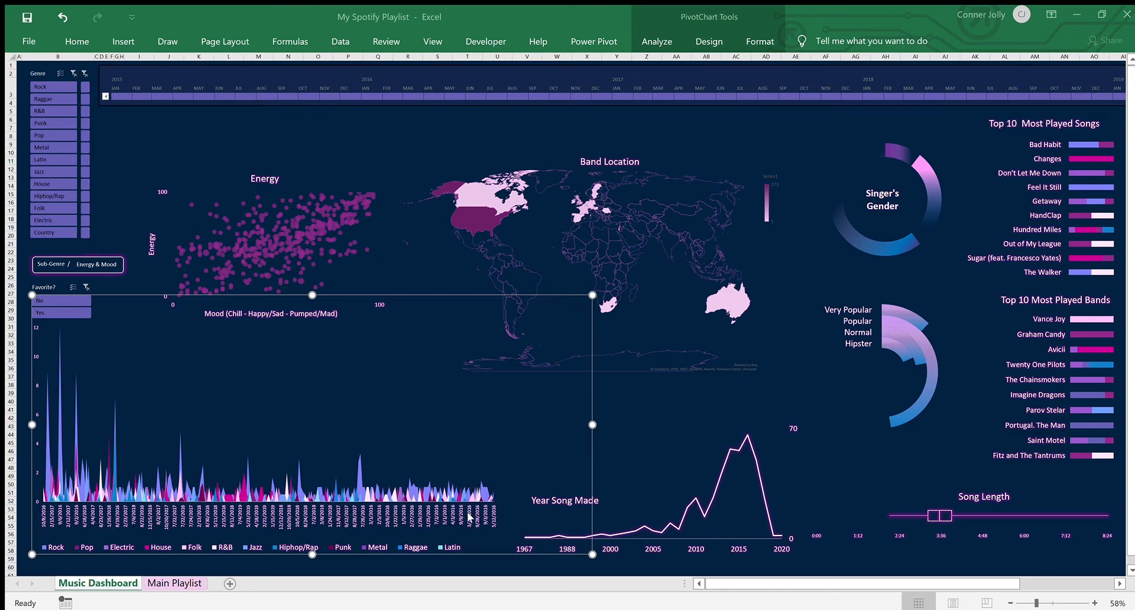
key("ctrl+v")
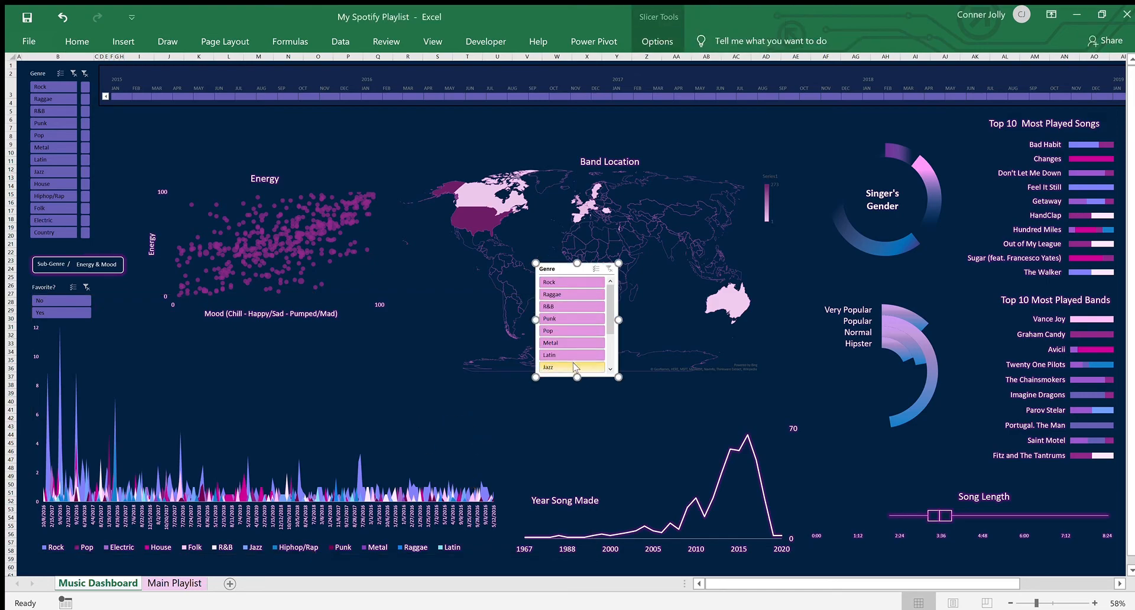
left_click_drag(576, 377, 580, 418)
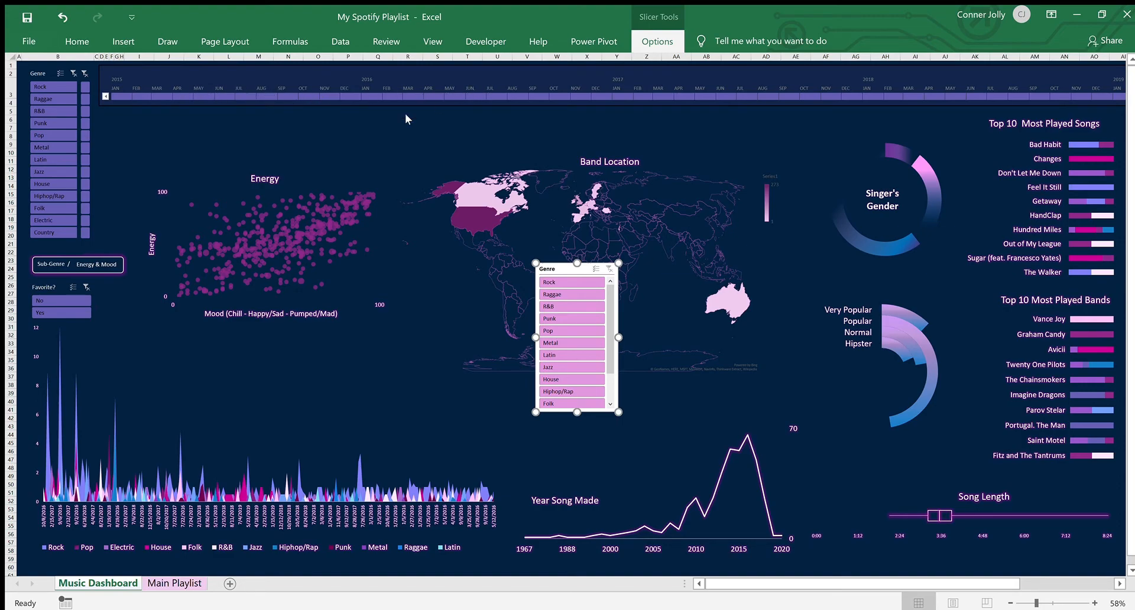
Apply the dashboard's dark purple slicer style to the newly inserted Genre slicer
left_click(191, 97)
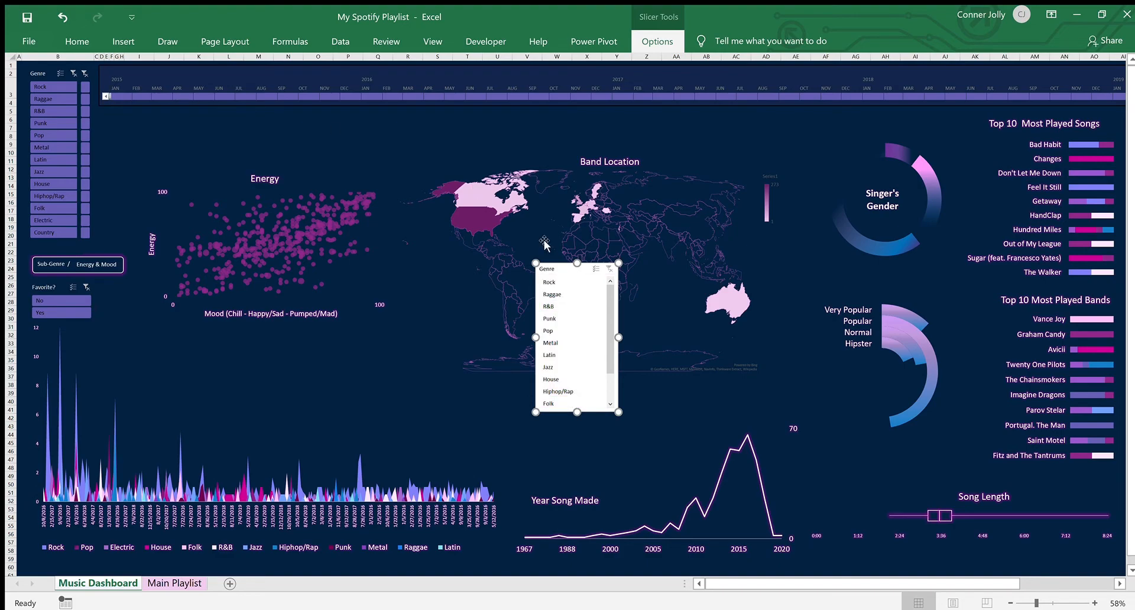
left_click(265, 82)
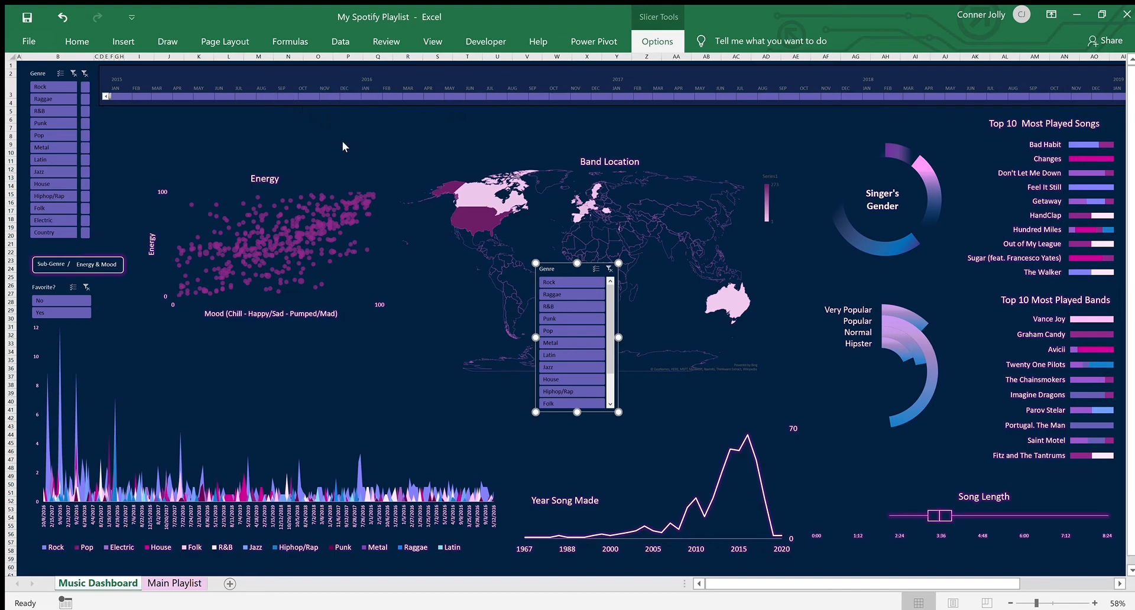
left_click(338, 95)
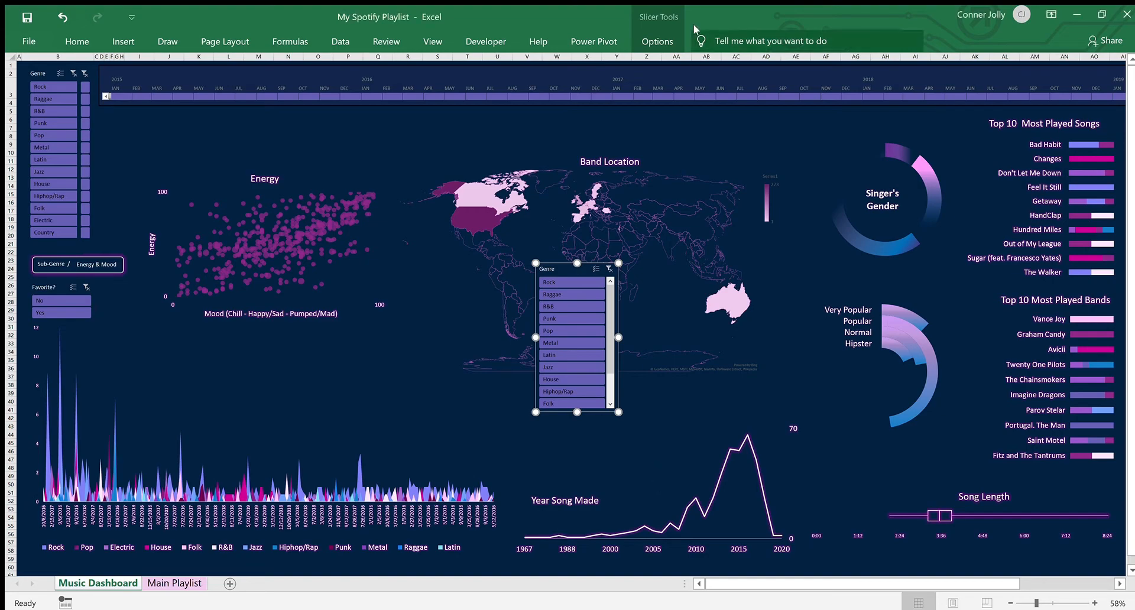
Move the newly inserted Genre slicer over the Energy chart and delete it
left_click(664, 38)
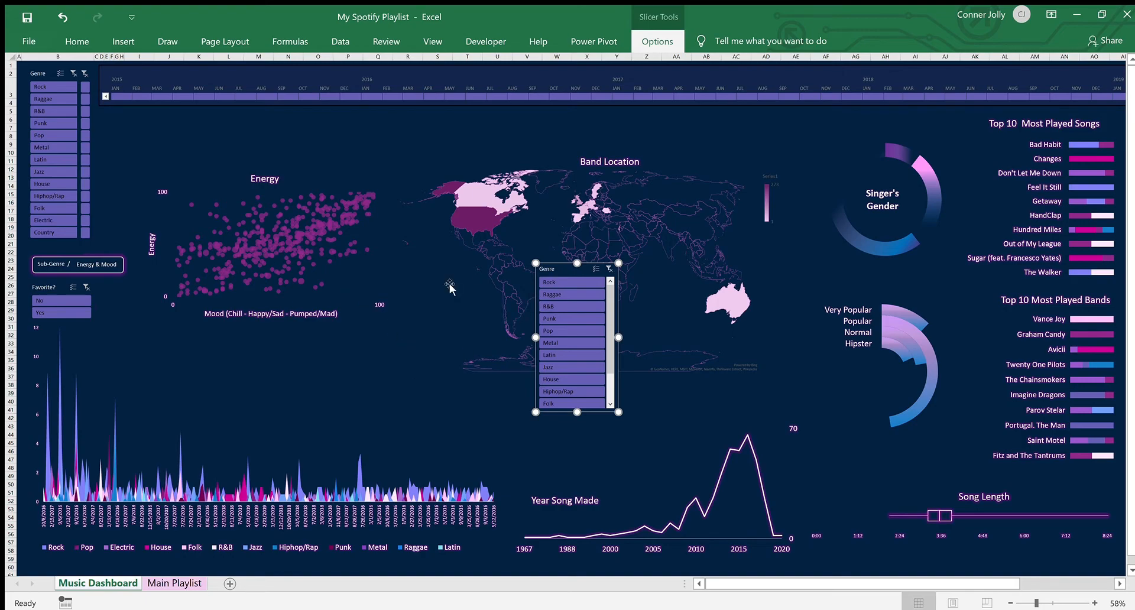
left_click(401, 294)
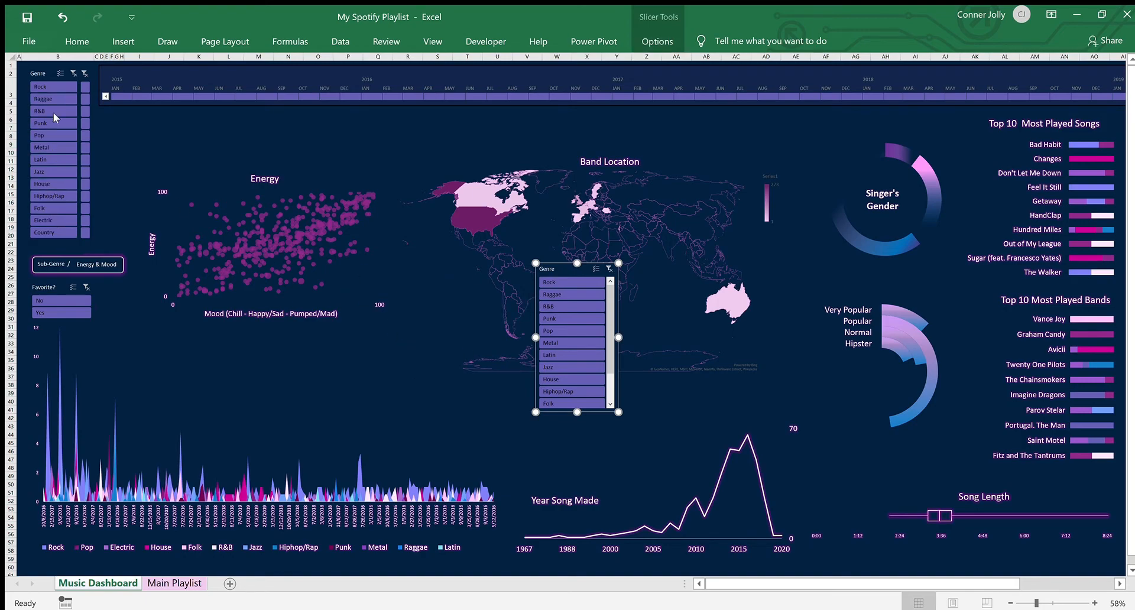
left_click_drag(569, 268, 304, 181)
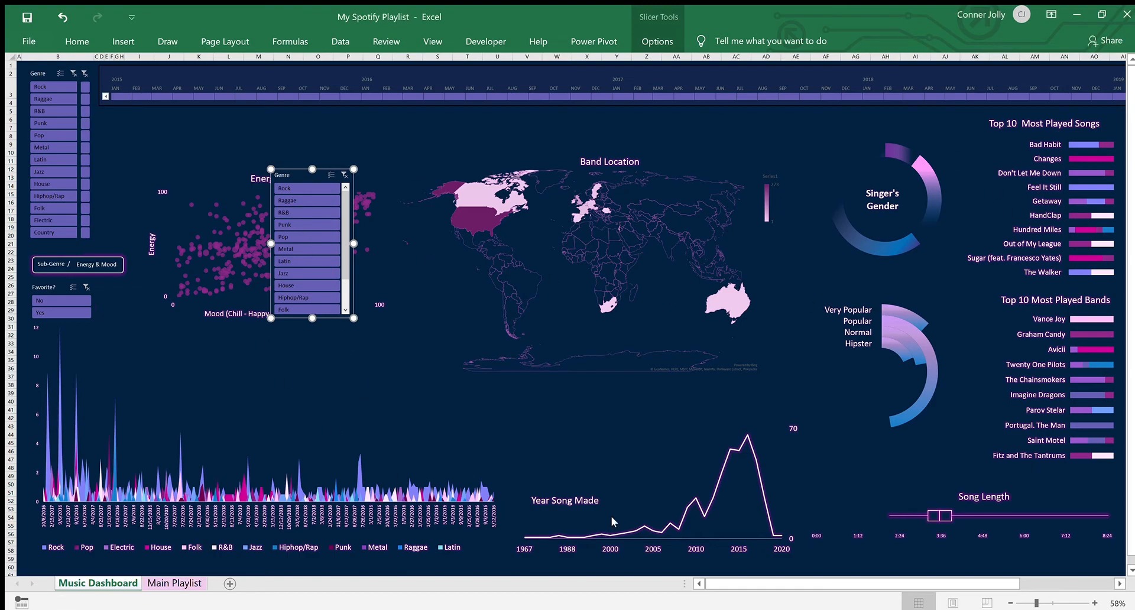
key("Delete")
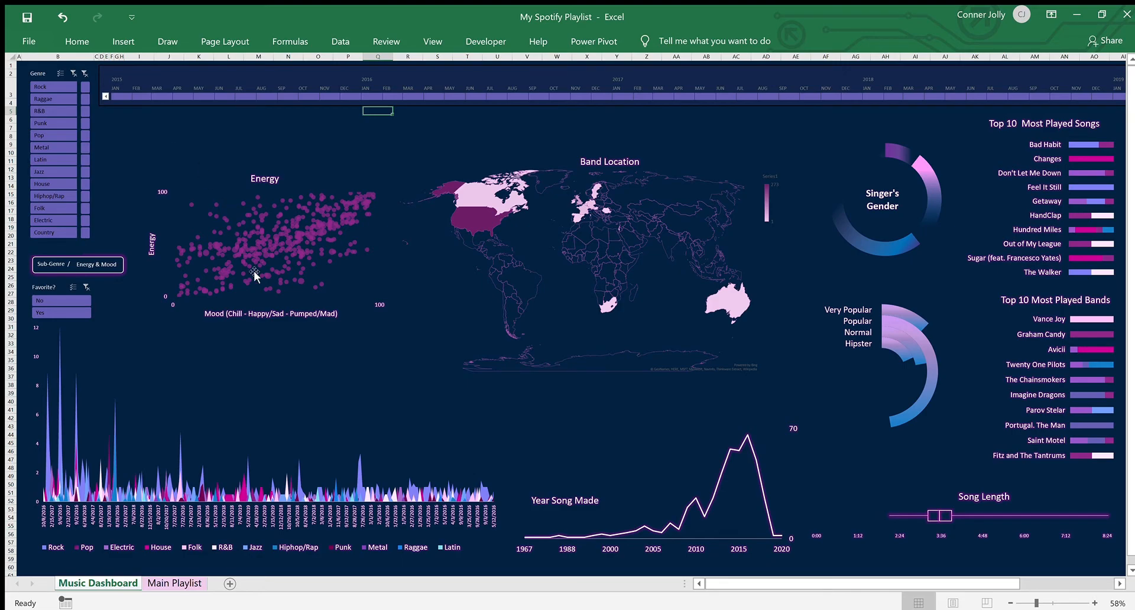
Insert a When Added timeline for the genre area PivotChart and stretch it across the upper part of the dashboard
left_click(145, 377)
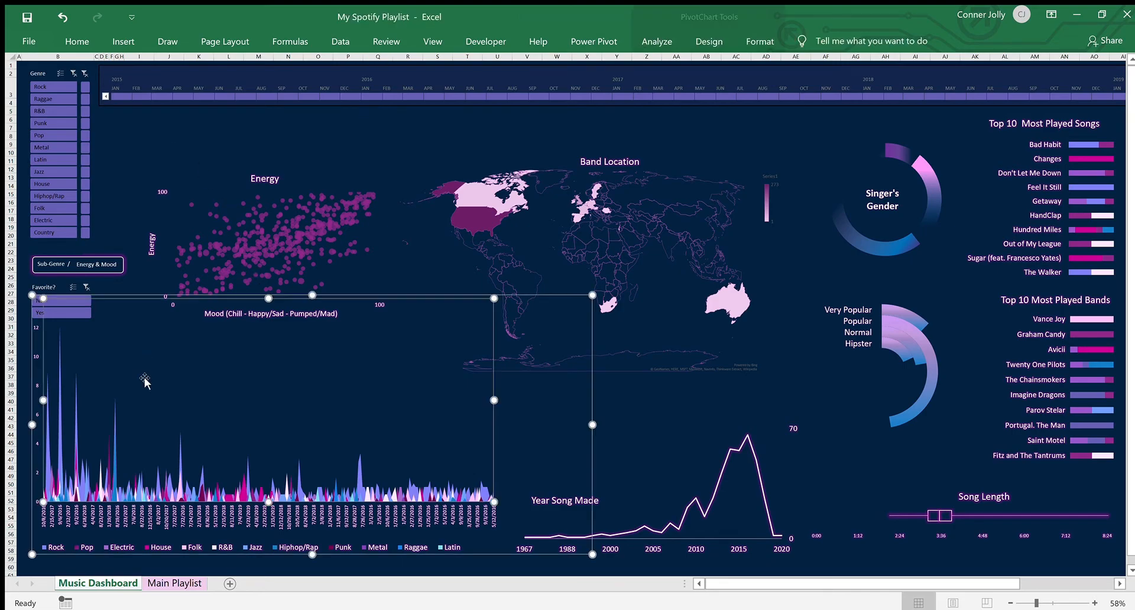
left_click(117, 36)
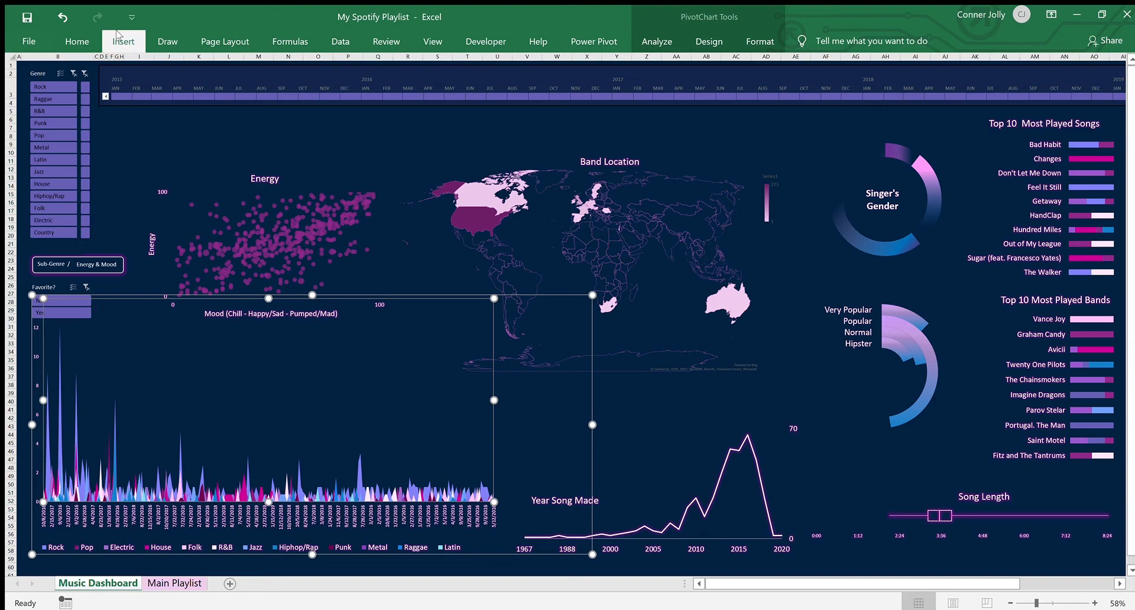
left_click(742, 86)
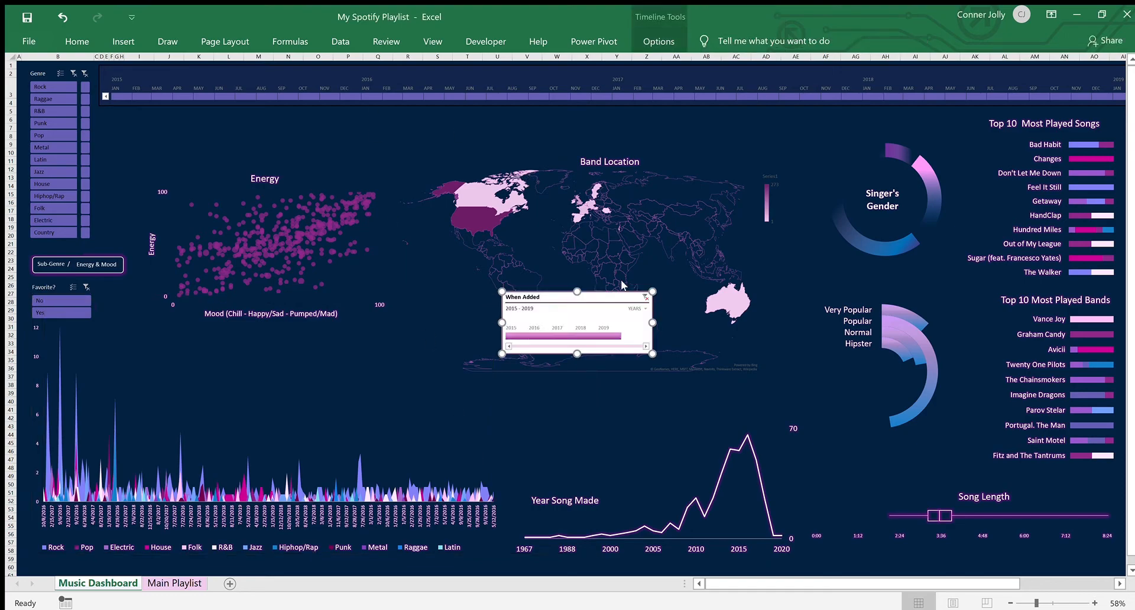
left_click_drag(653, 326, 1108, 146)
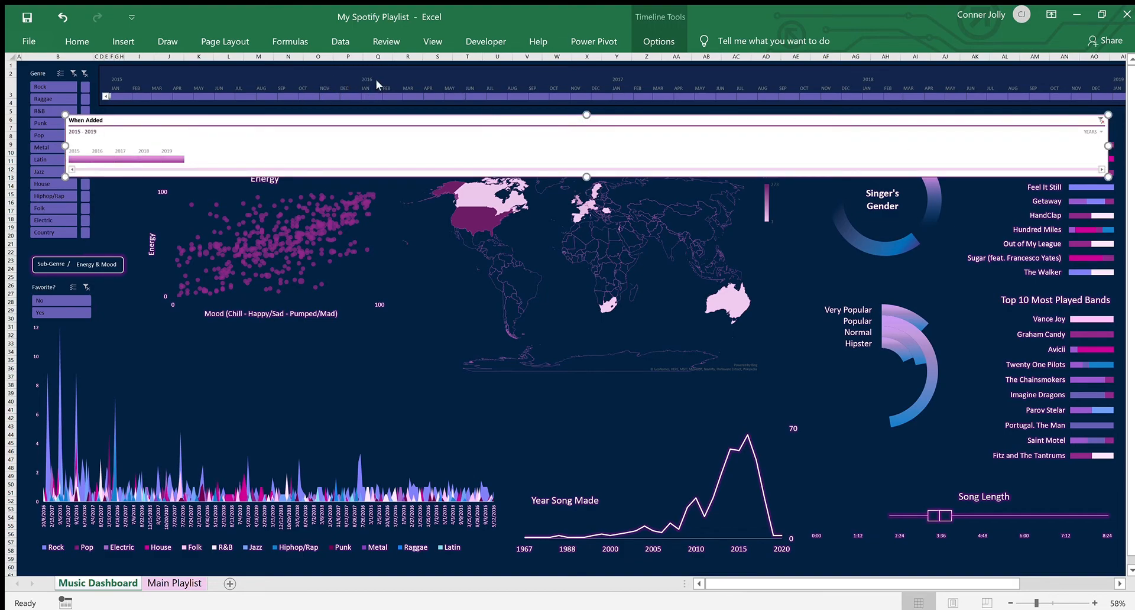
Apply the dashboard's dark purple style to the new When Added timeline and delete the timeline
left_click(658, 34)
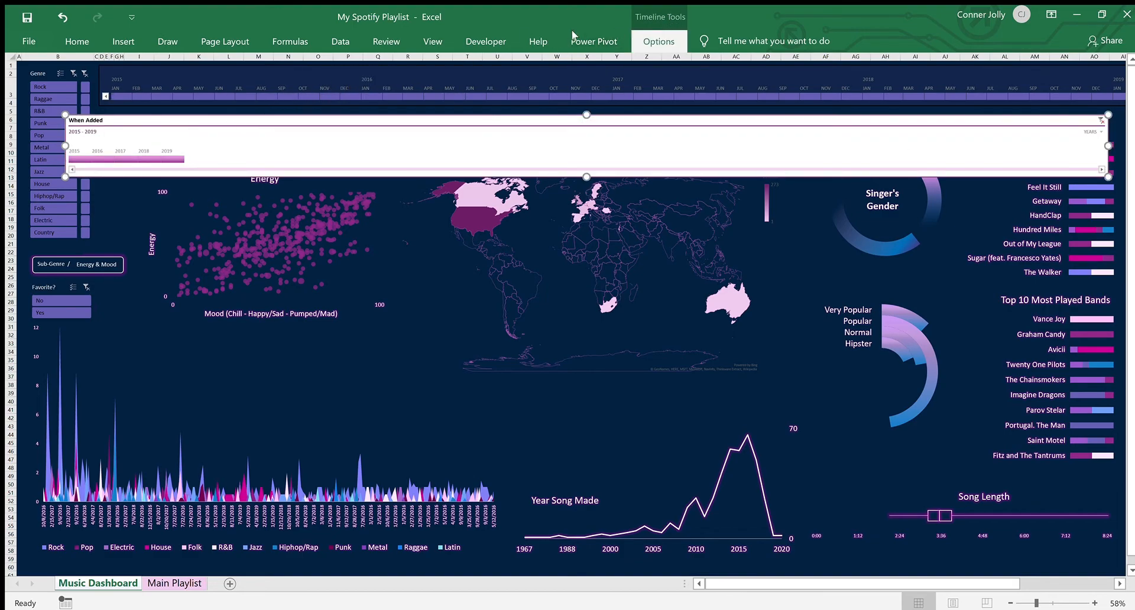
left_click(365, 85)
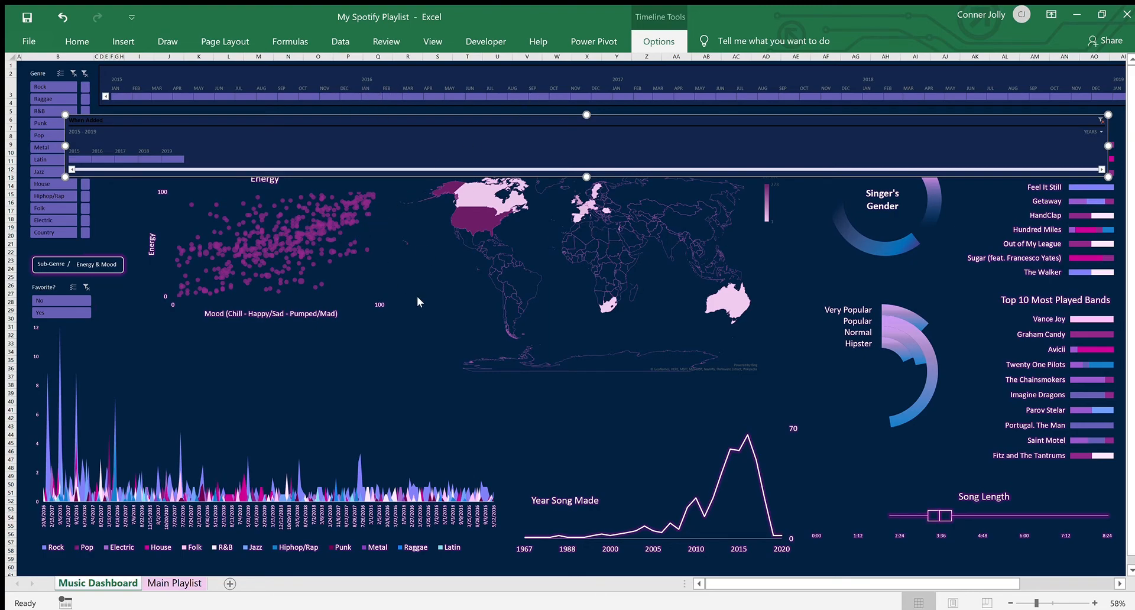
left_click(385, 251)
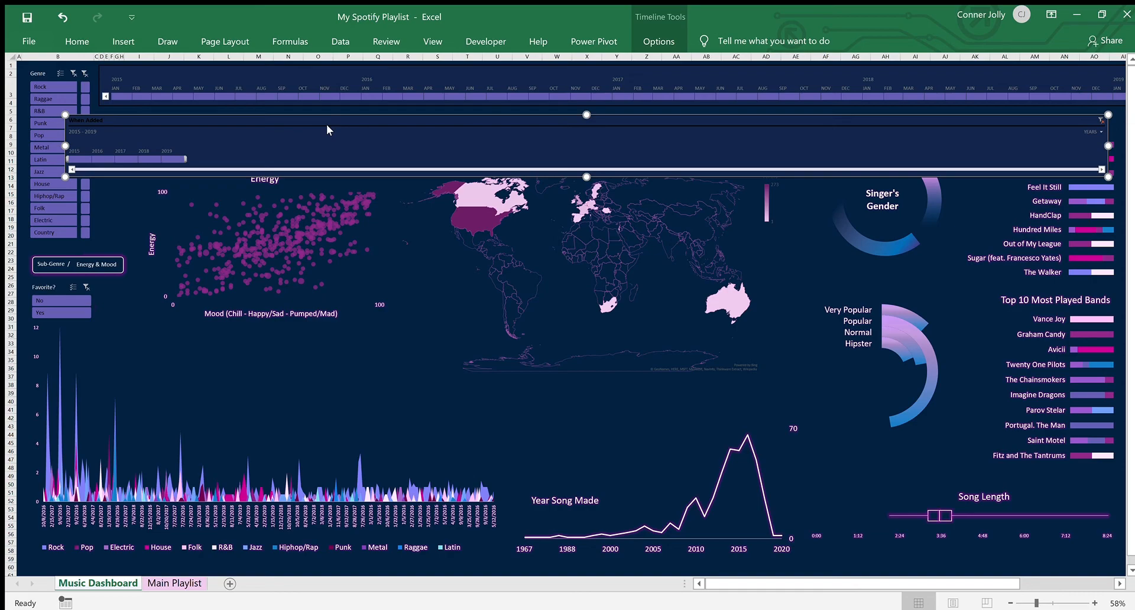
key("Delete")
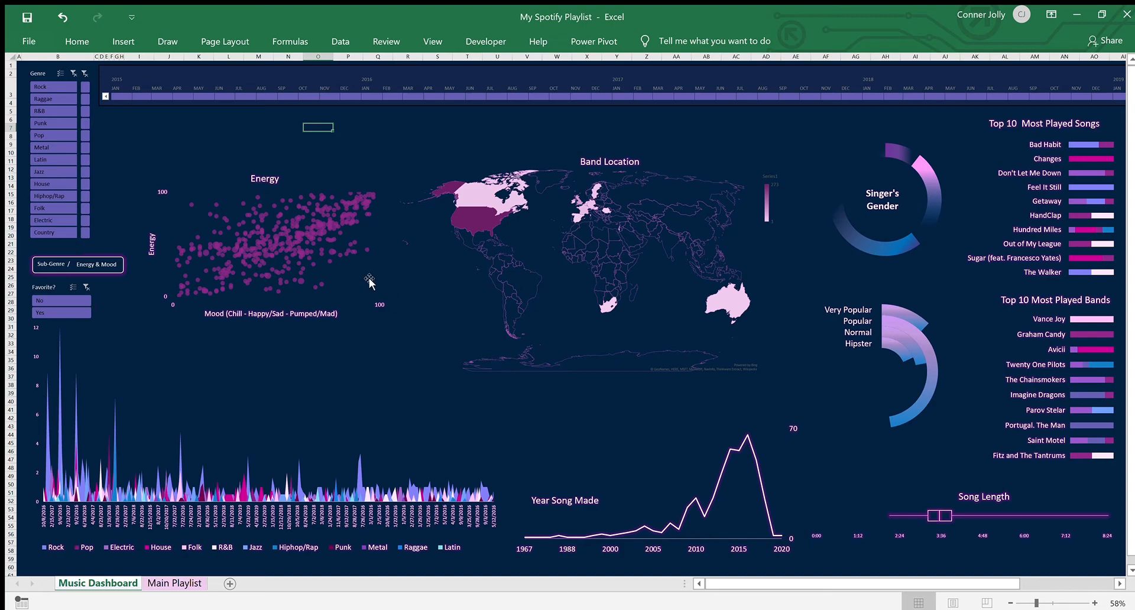
Shift the transparent rectangle covering the Energy chart up and to the left, and fill it with purple
left_click(237, 172)
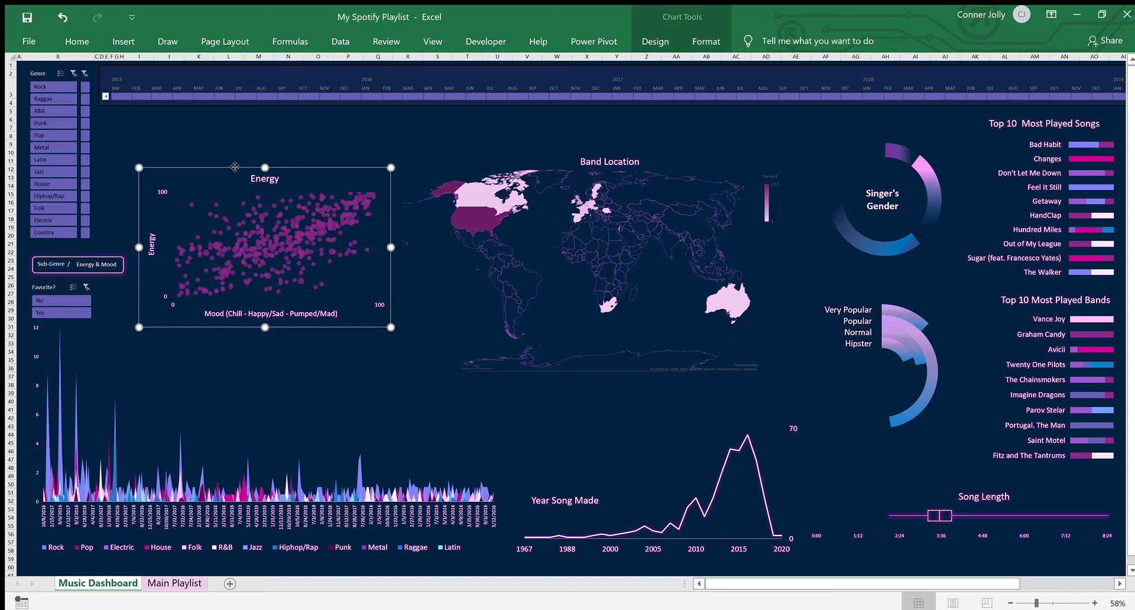
mouse_move(235, 167)
left_mouse_down()
mouse_move(267, 189)
mouse_move(203, 156)
left_mouse_up()
left_click(647, 42)
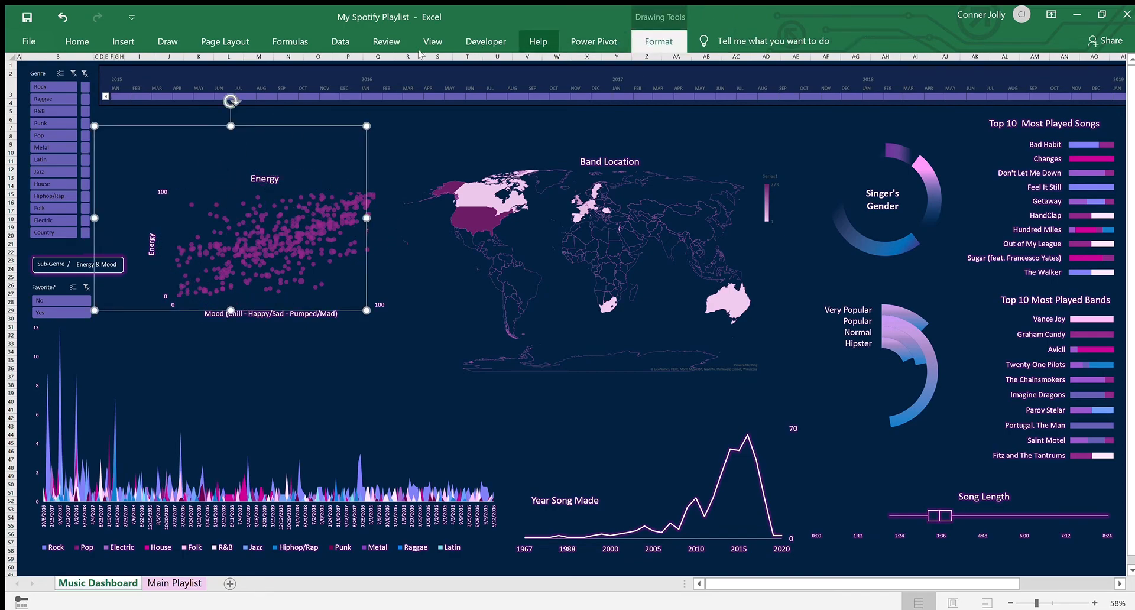
left_click(430, 62)
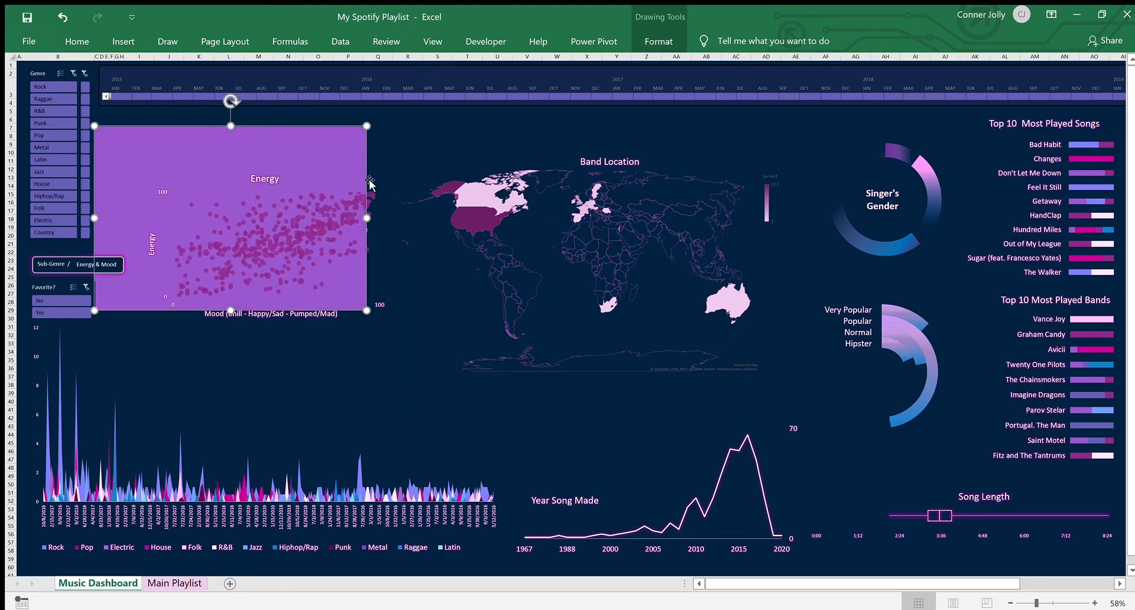
Move the purple rectangle back over the Energy chart and make it transparent
left_click_drag(331, 134, 362, 148)
left_click(637, 44)
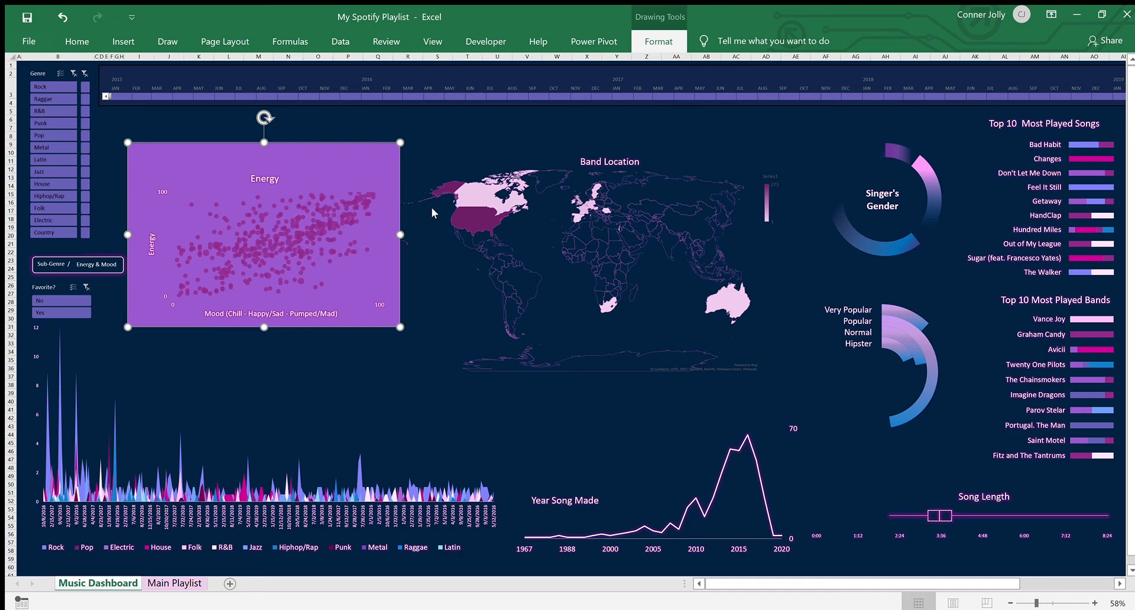
left_click(441, 237)
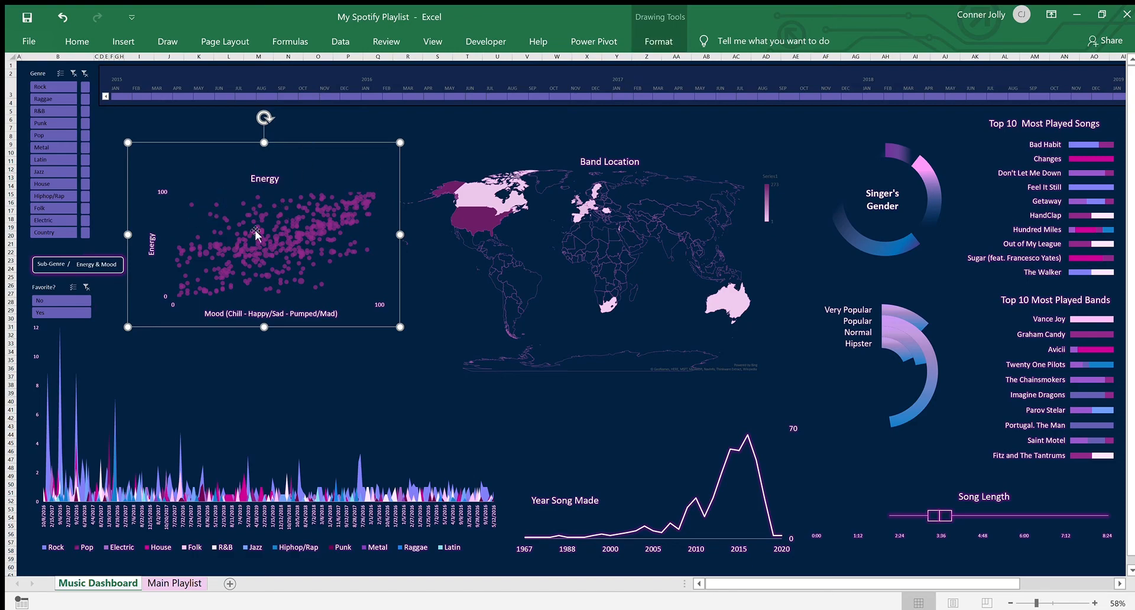
left_click(365, 127)
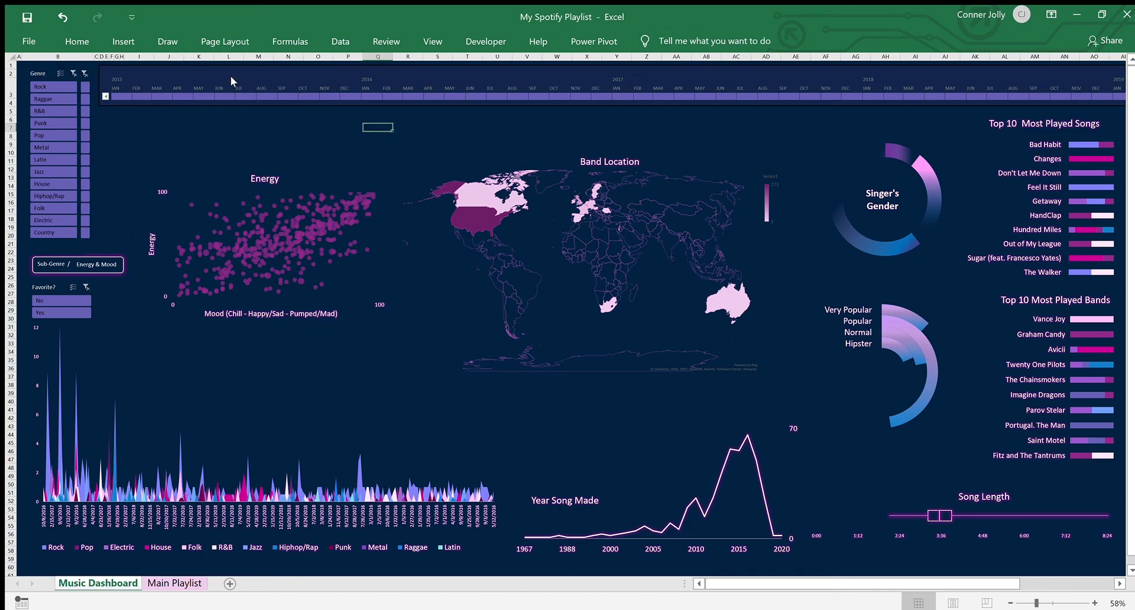
Start recording a new macro on the Music Dashboard
left_click(488, 39)
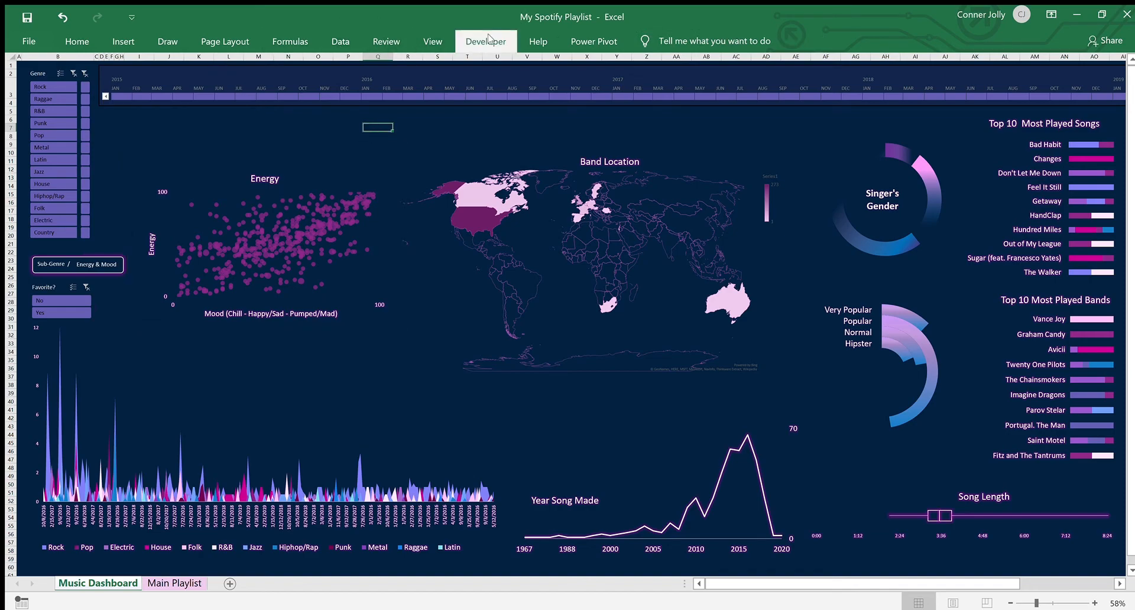
left_click(128, 59)
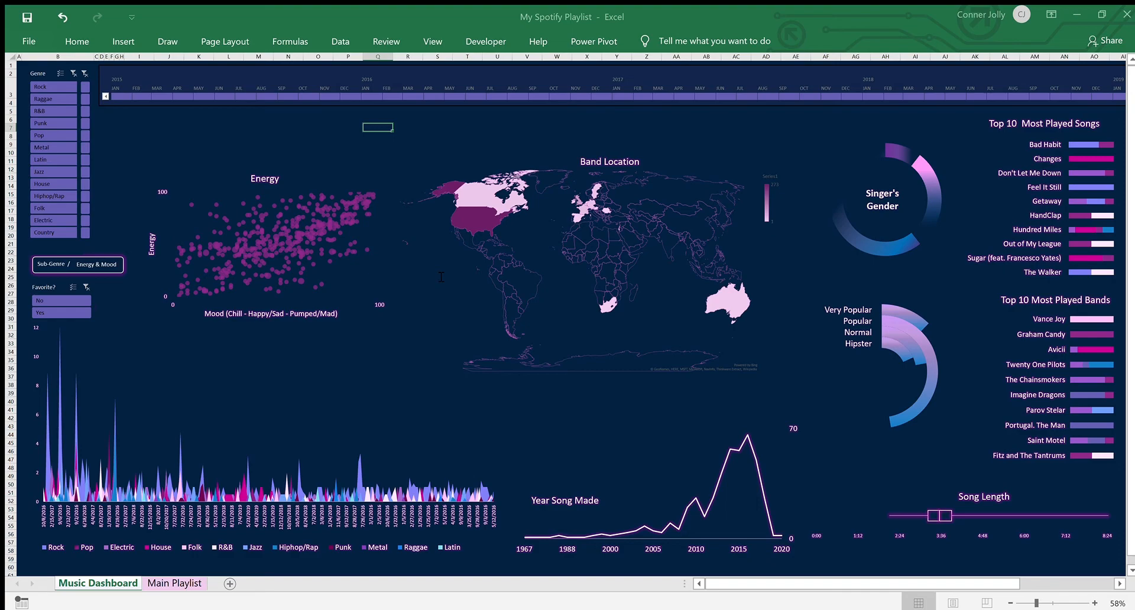
key("Return")
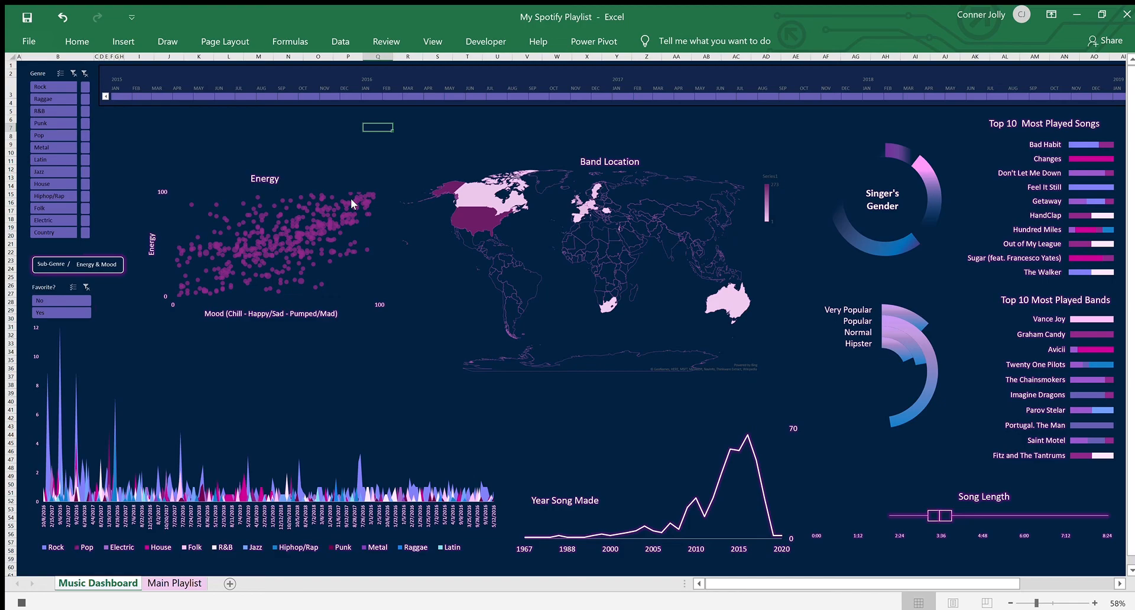
Send the Energy chart to the back and move the covering rectangle behind the sub-genre radar chart
left_click(315, 188)
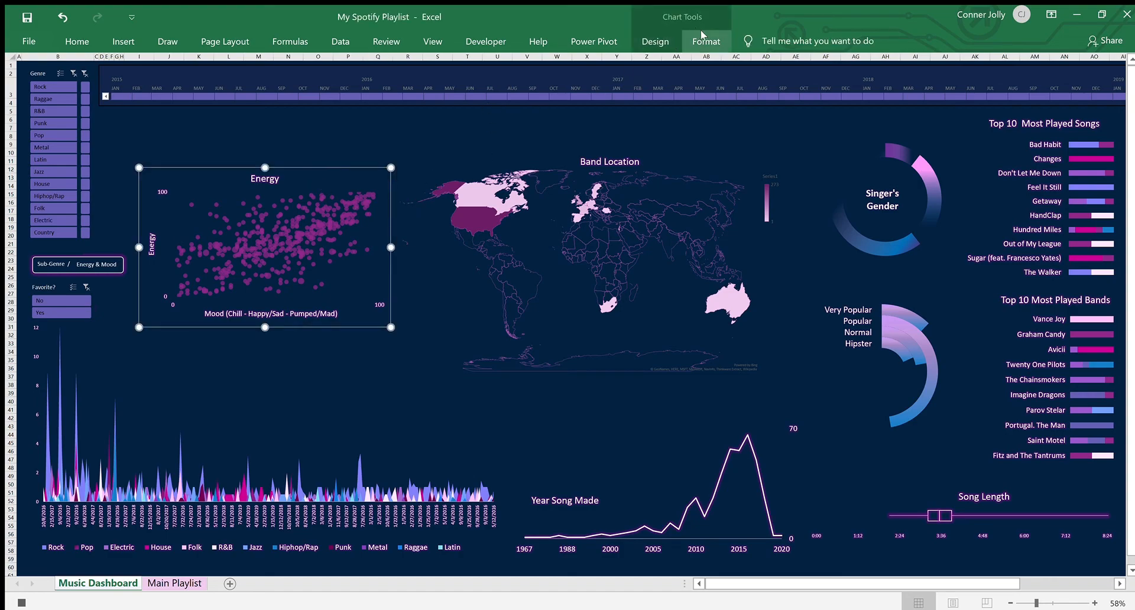
left_click(700, 35)
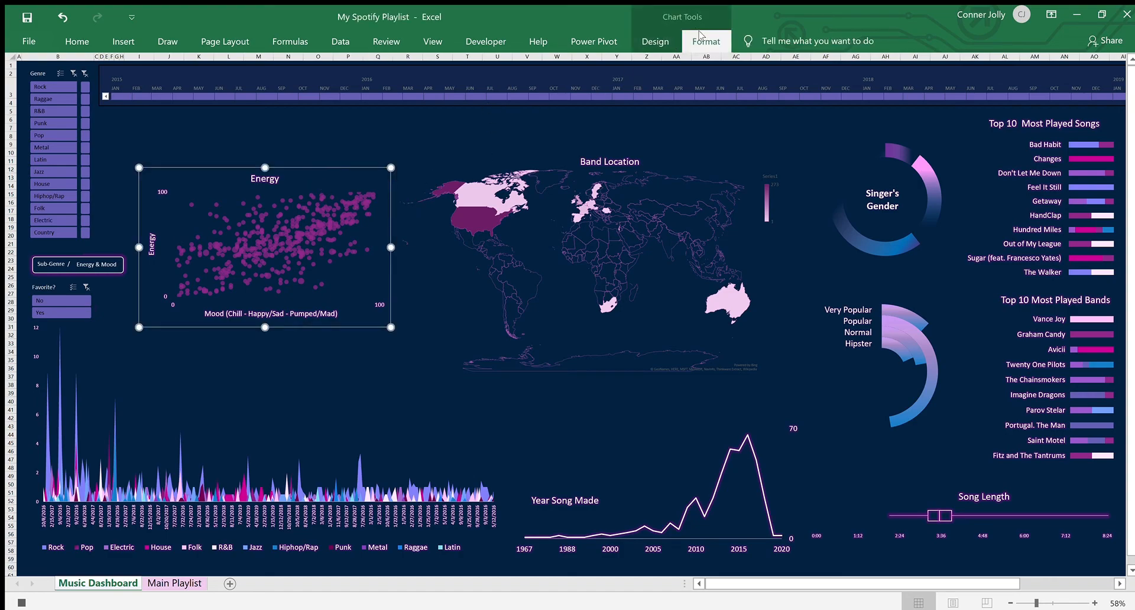
left_click(877, 87)
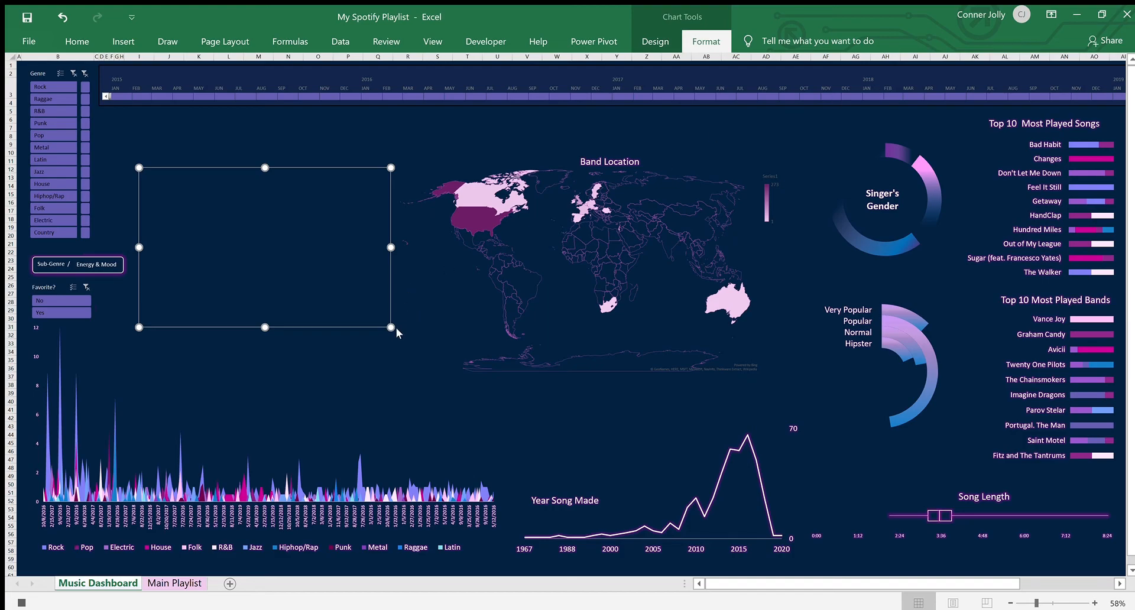
left_click(301, 152)
left_click(658, 41)
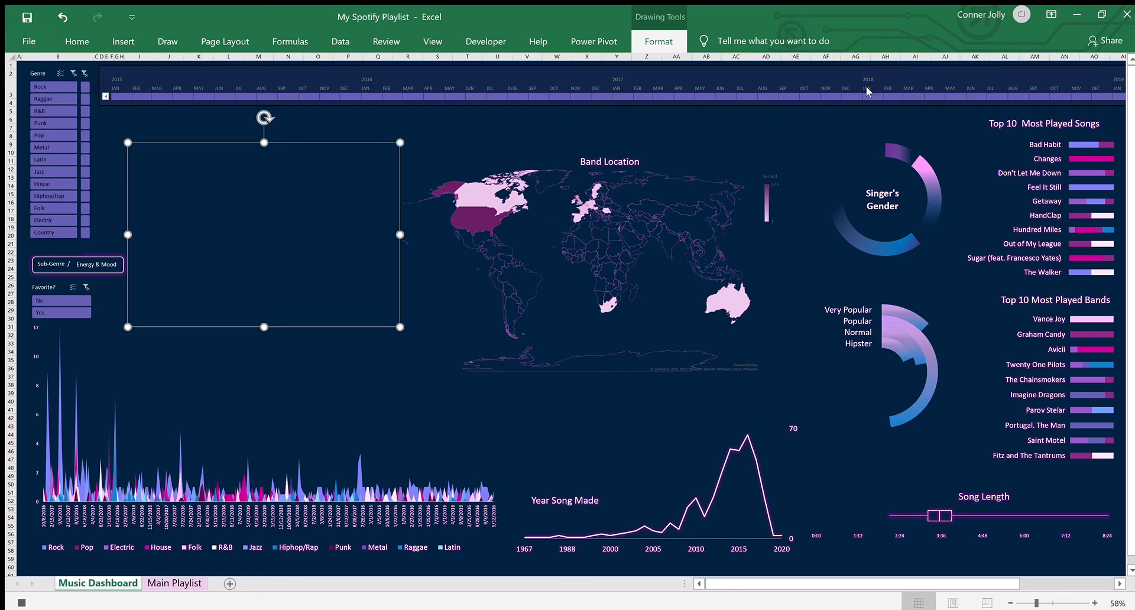
left_click(339, 368)
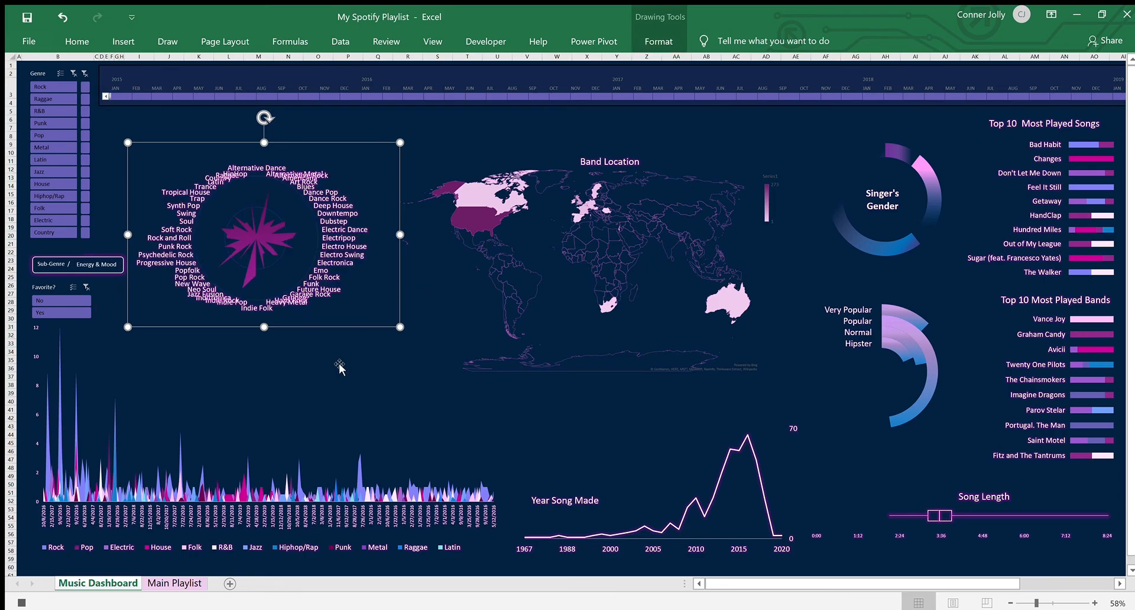
Select an empty cell just below the timeline and stop recording the macro
left_click(106, 110)
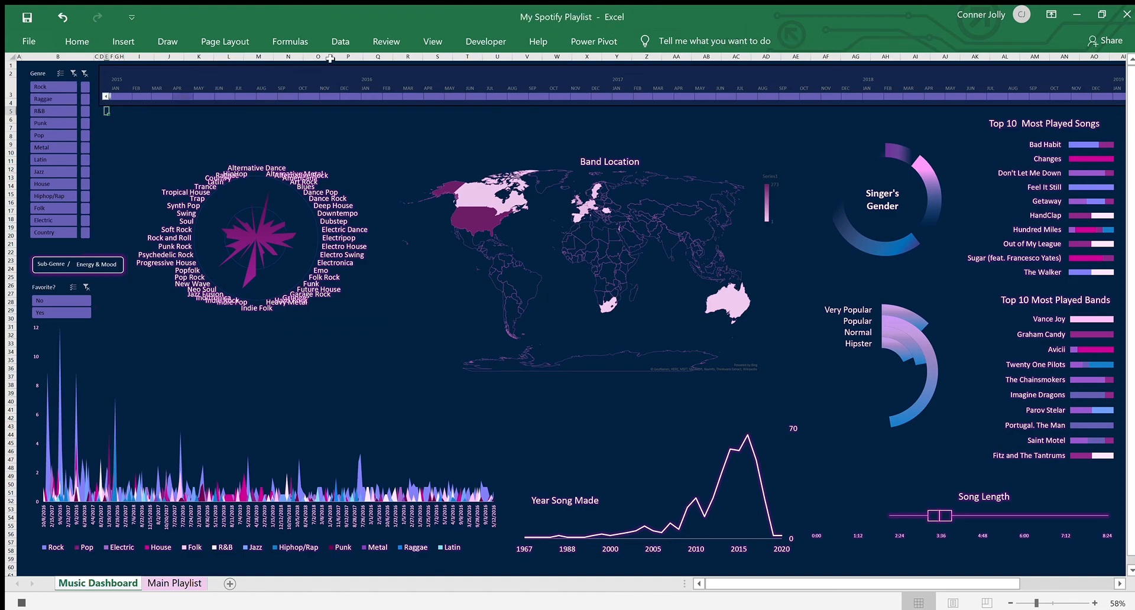
left_click(486, 41)
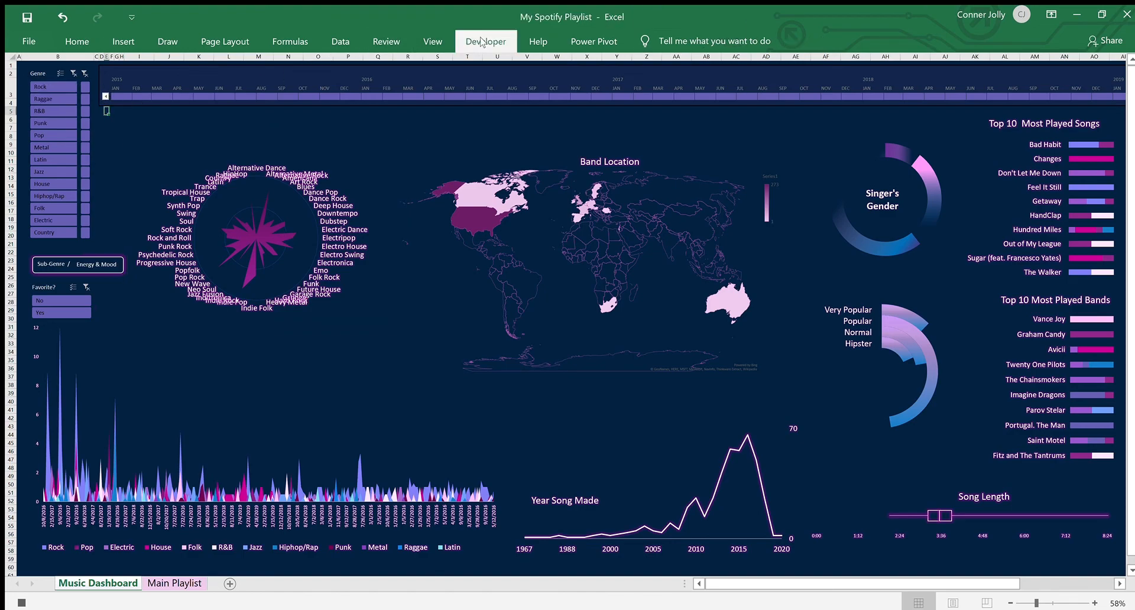
left_click(146, 61)
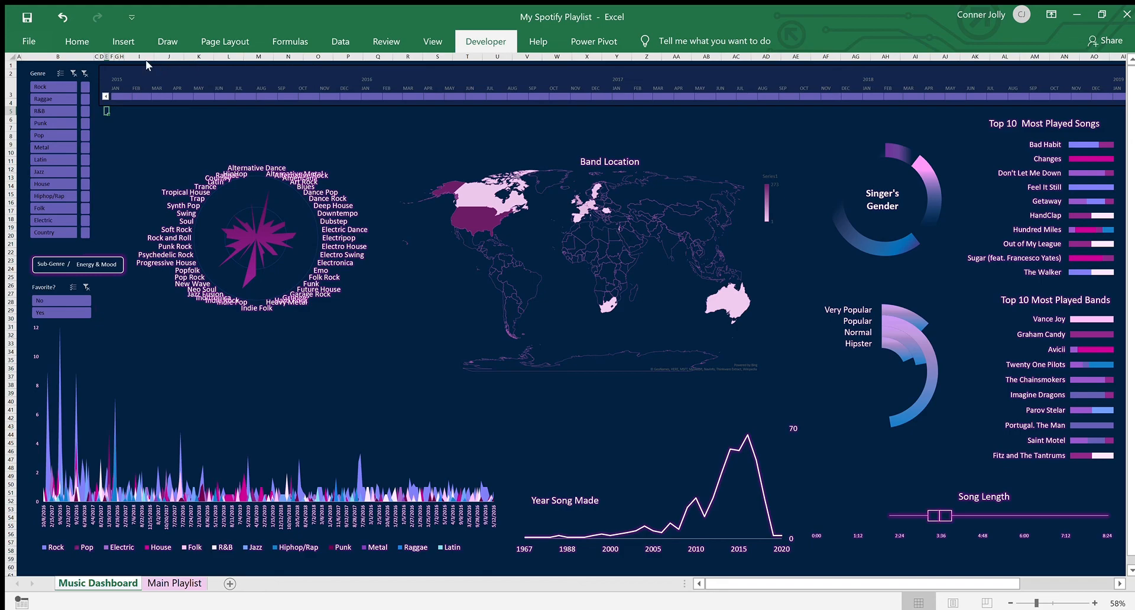
left_click(324, 371)
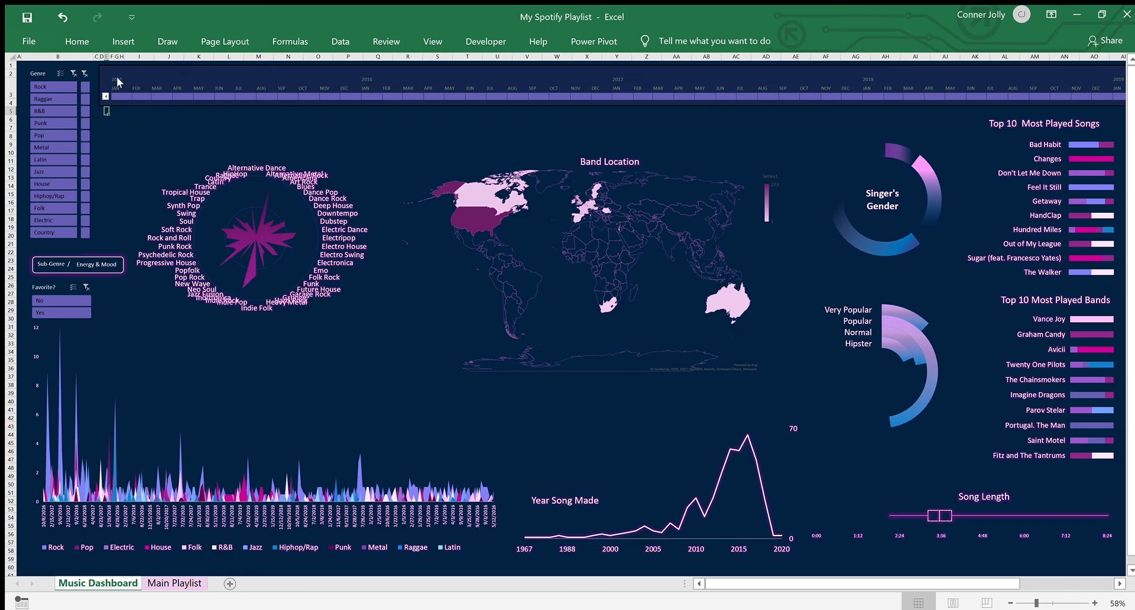
Draw a rounded rectangle below the sub-genre radar chart and label it "Test"
left_click(120, 45)
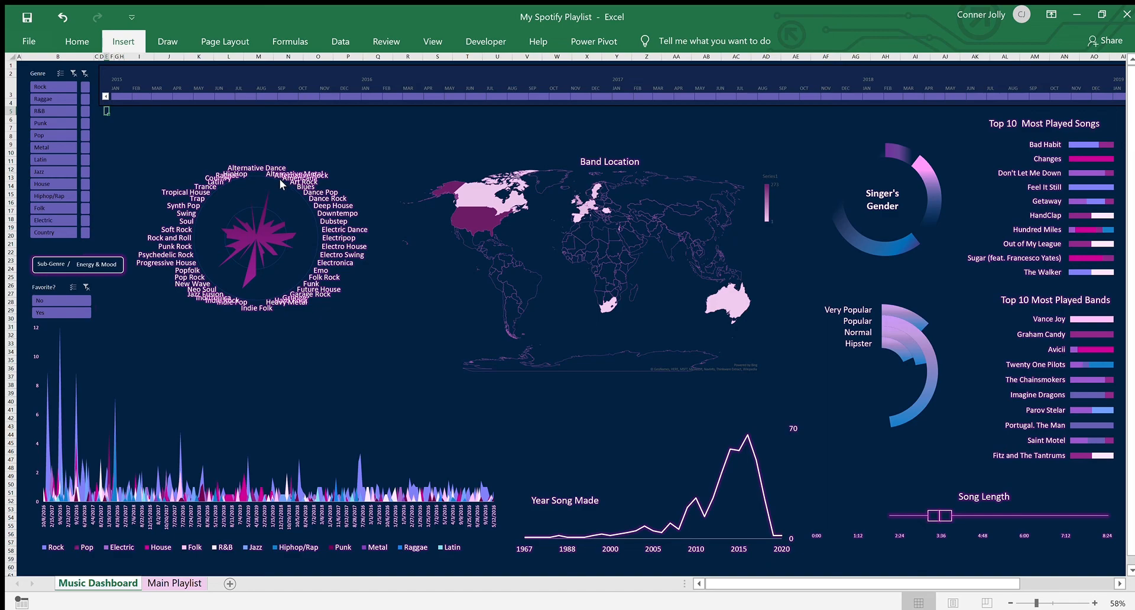
left_click(341, 243)
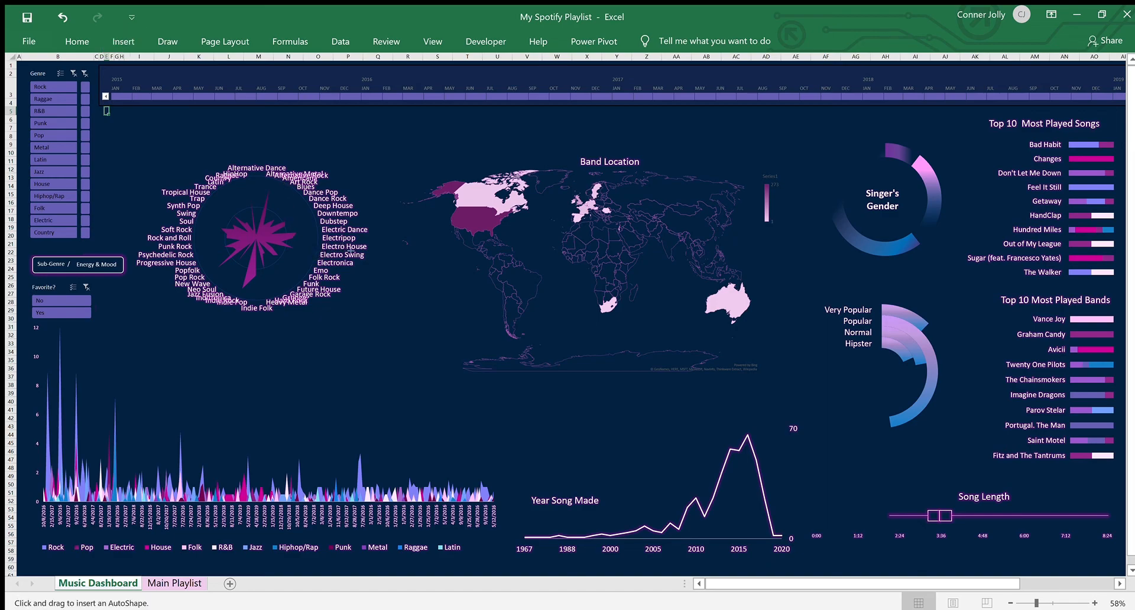
left_click_drag(128, 336, 220, 367)
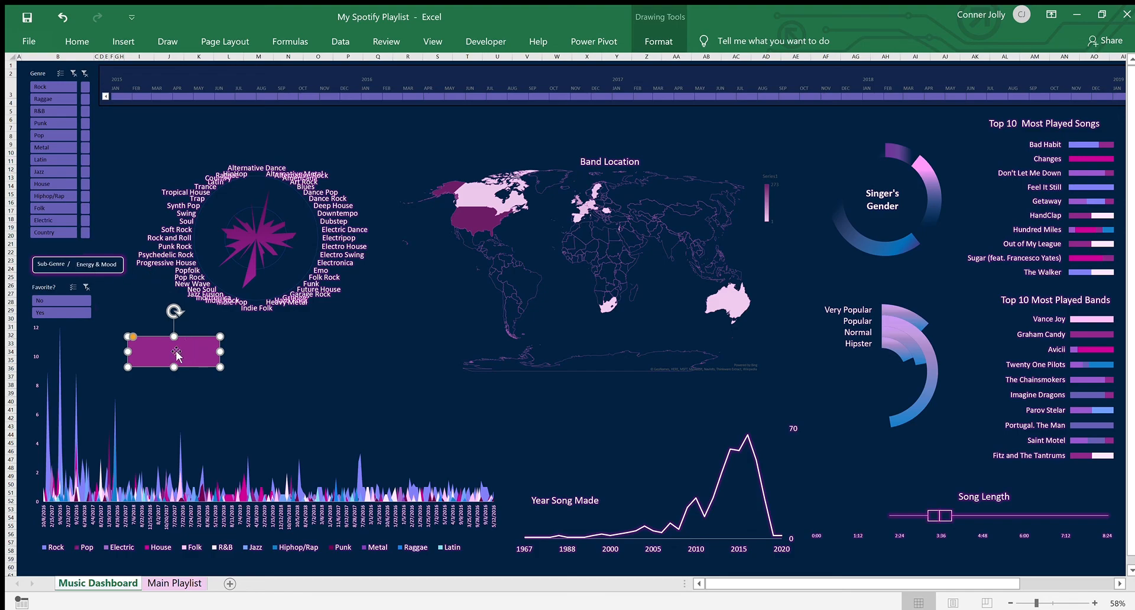
type("Test")
Assign the recorded macro to the Test shape and try switching between the Energy and sub-genre charts
left_click(187, 392)
left_click(170, 349)
type("=")
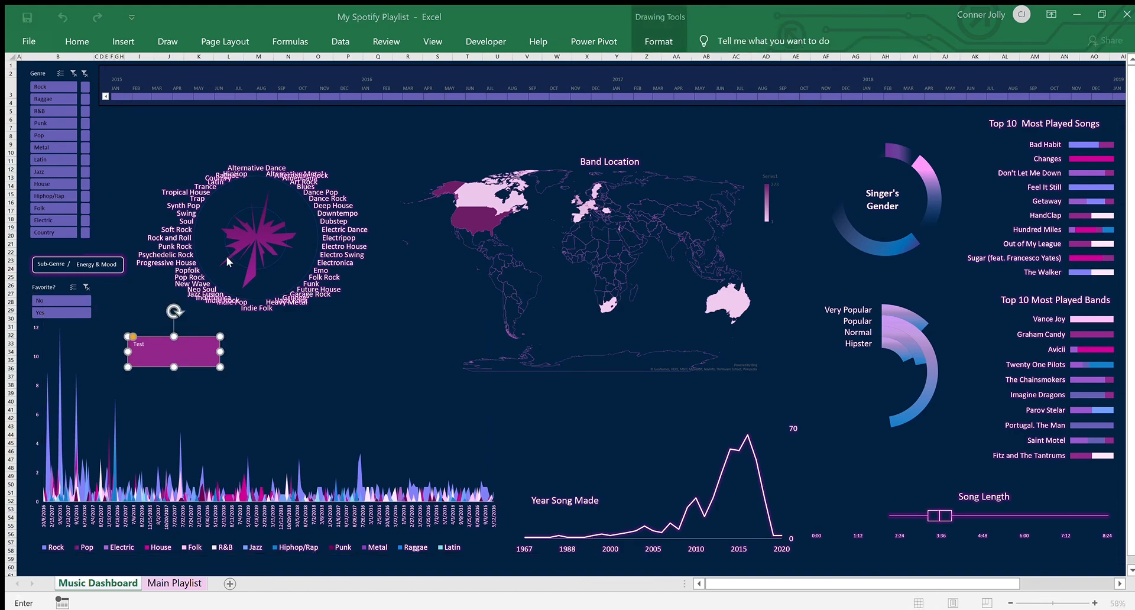
key("Escape")
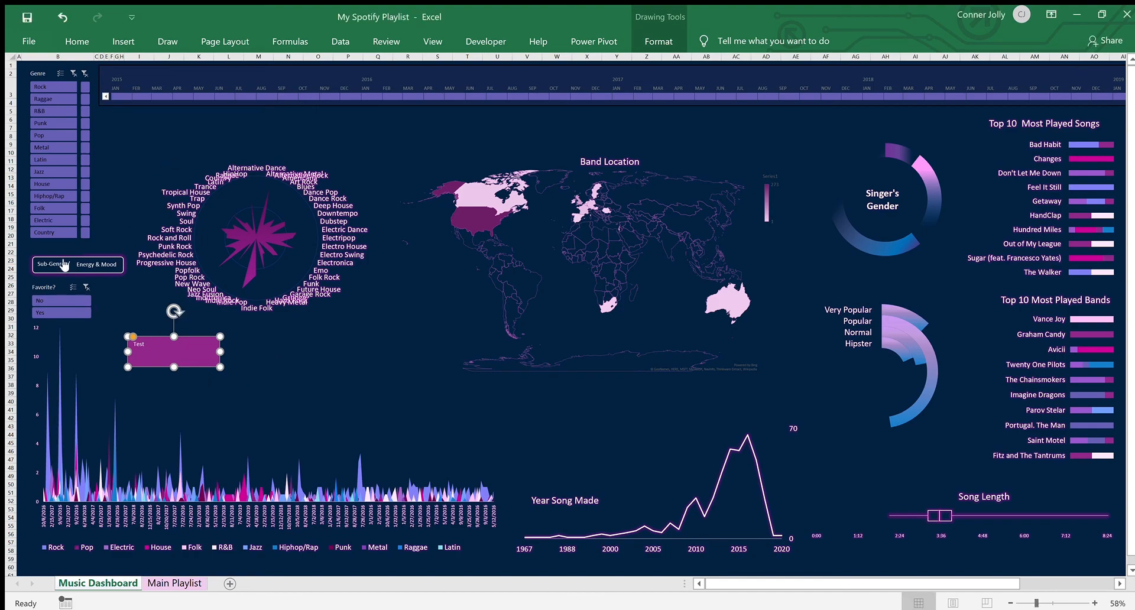
left_click(89, 263)
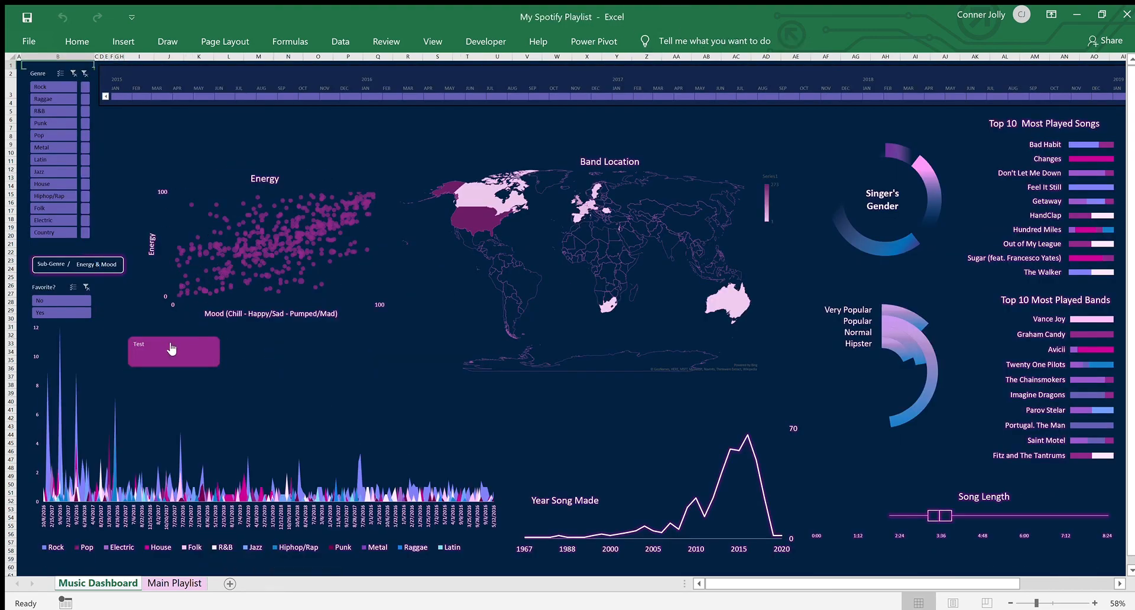
left_click(171, 348)
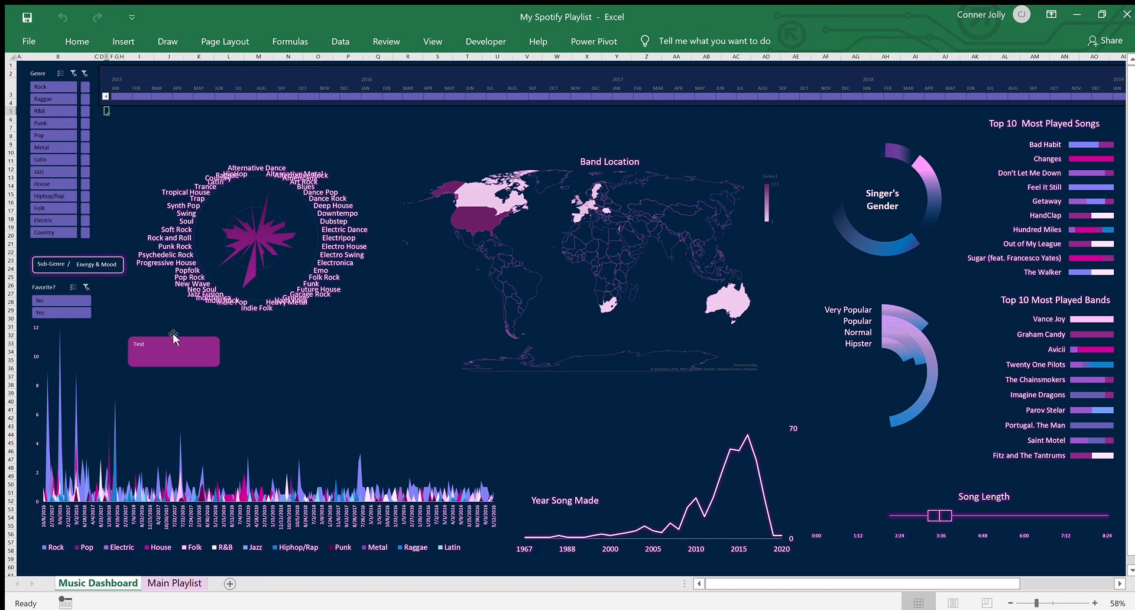
left_click(123, 41)
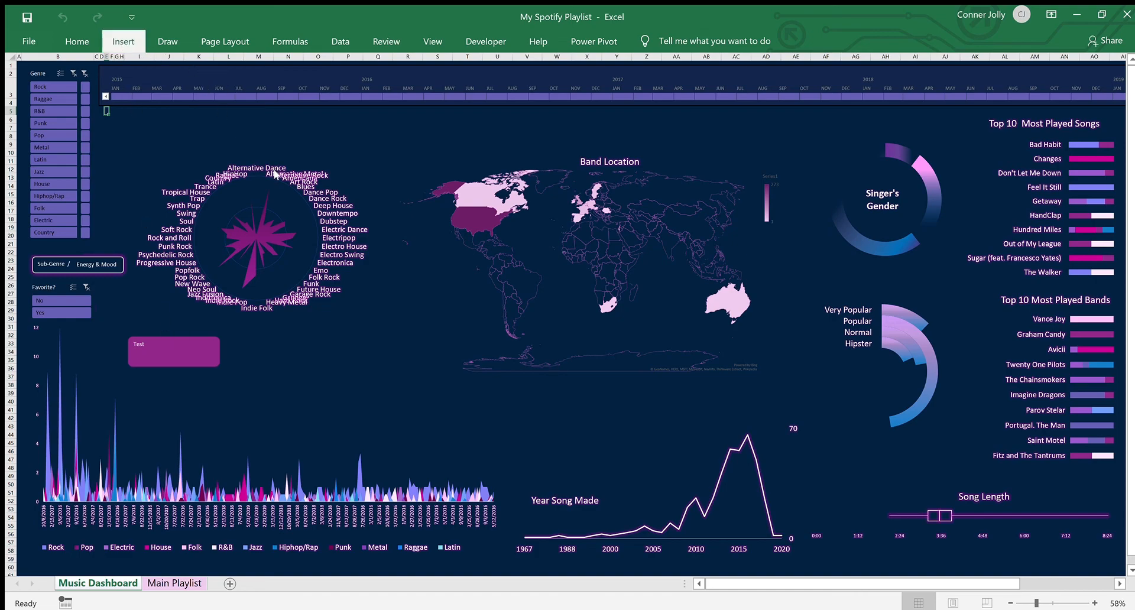
left_click(339, 243)
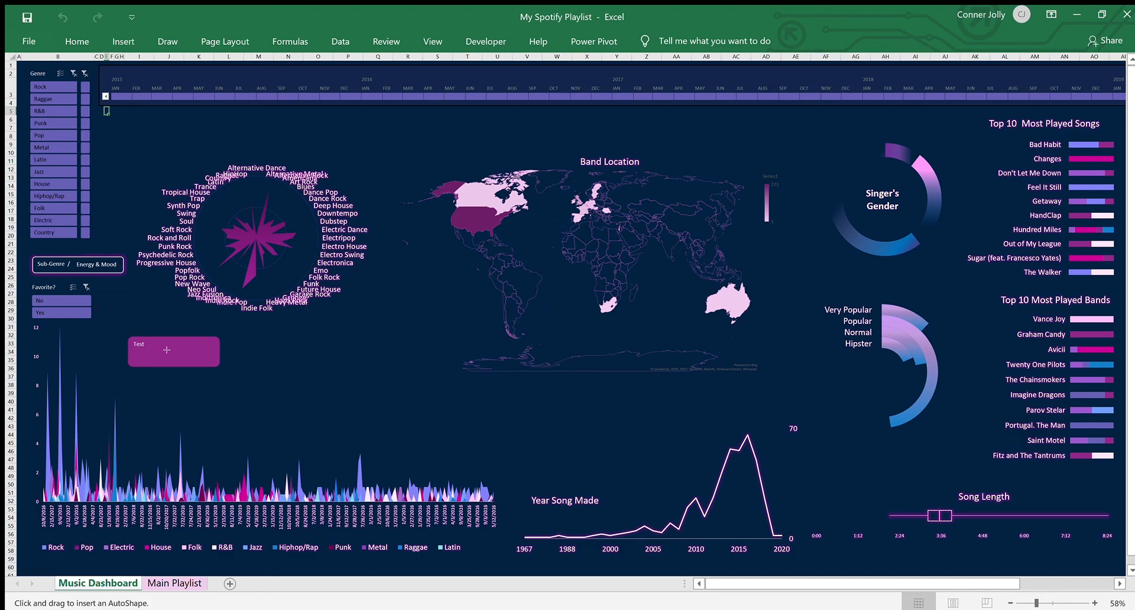
left_click(208, 363)
left_click(254, 338)
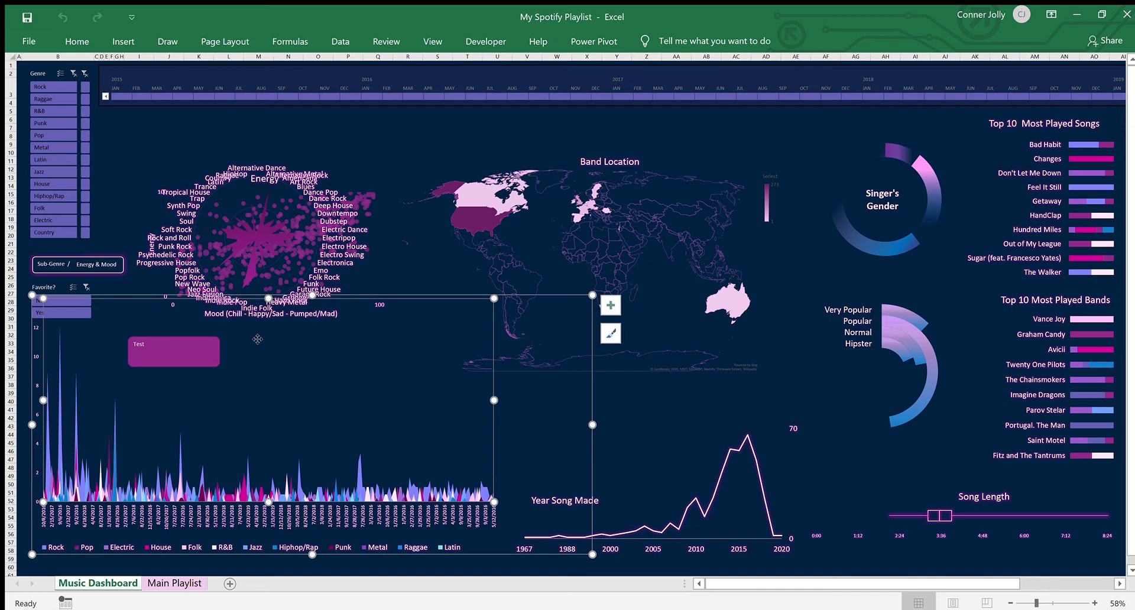
left_click(122, 118)
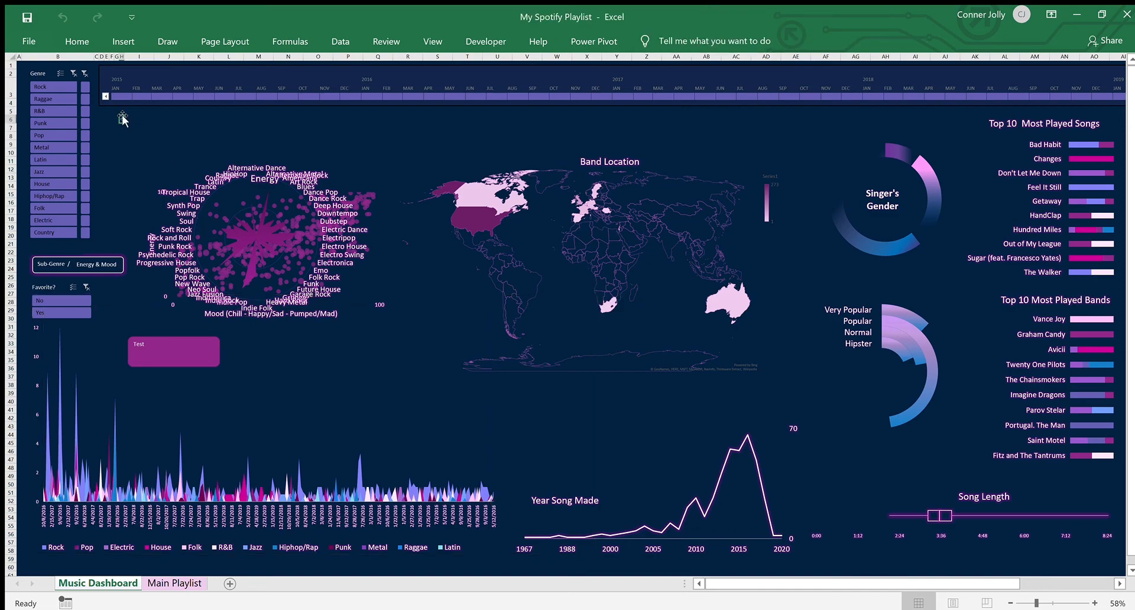